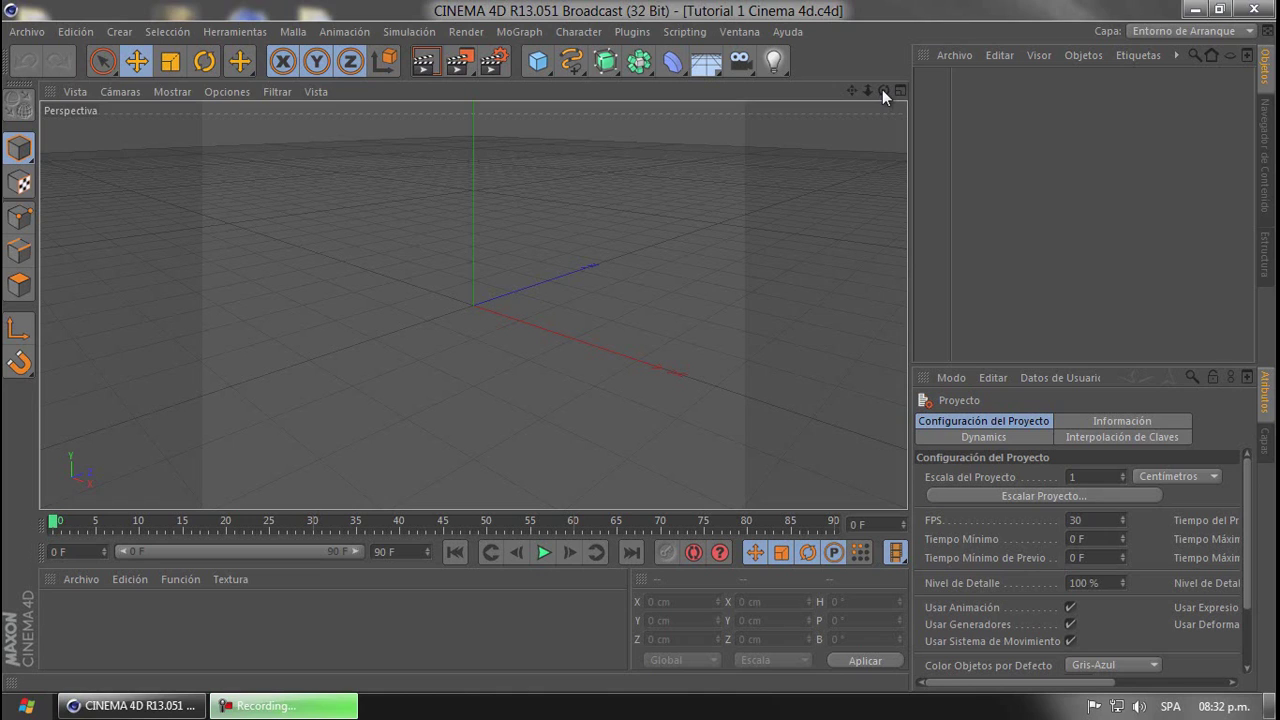
left_click_drag(884, 91, 636, 346)
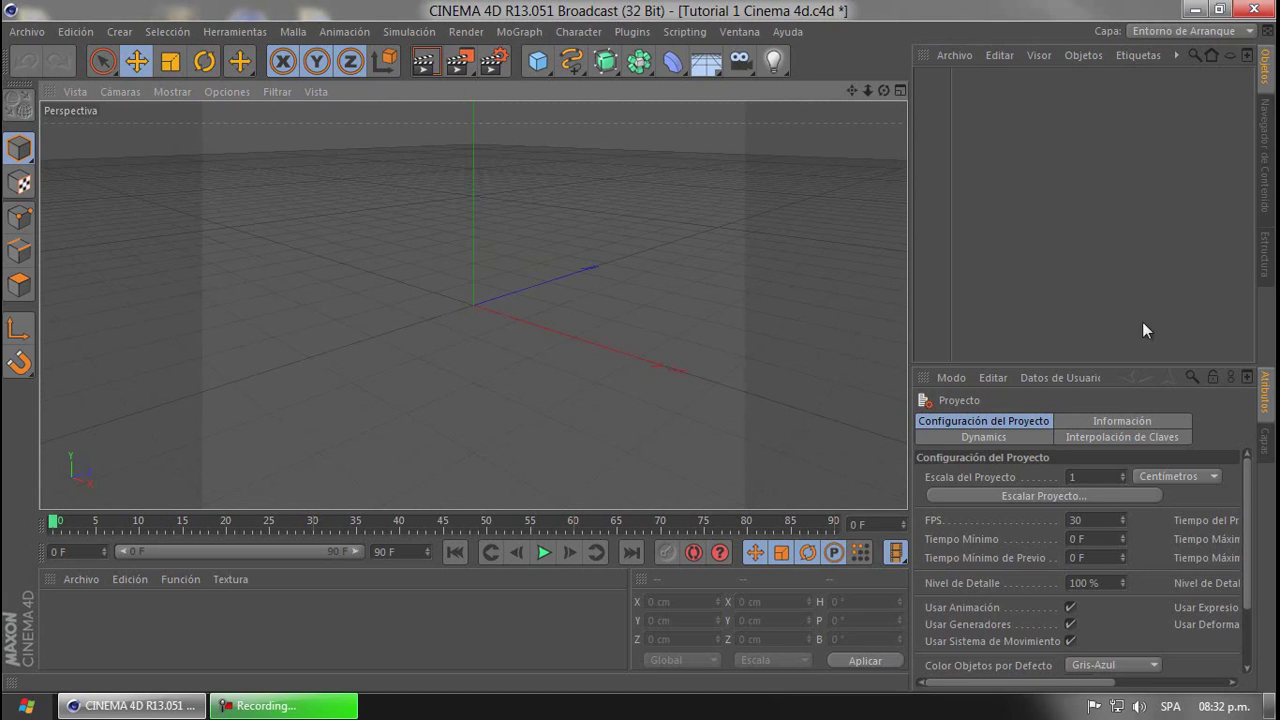
left_click_drag(1249, 497, 1248, 464)
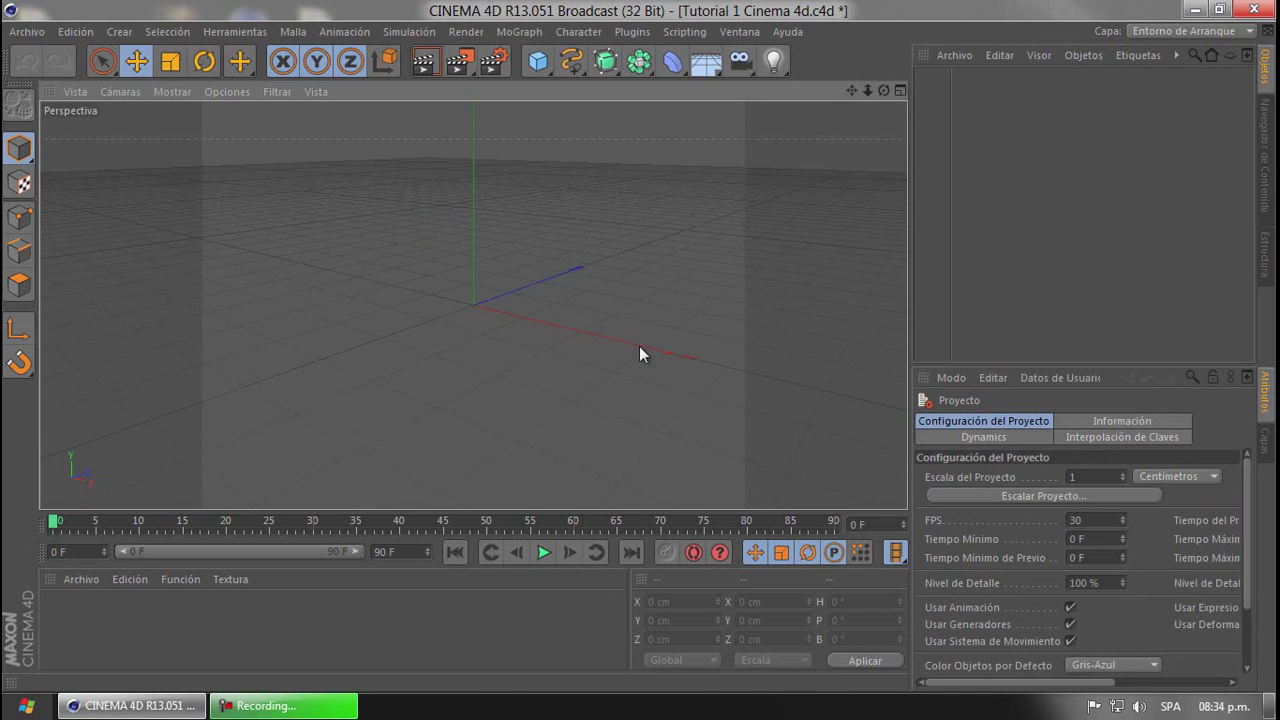
mouse_move(884, 91)
left_mouse_down()
mouse_move(639, 348)
mouse_move(882, 95)
left_mouse_up()
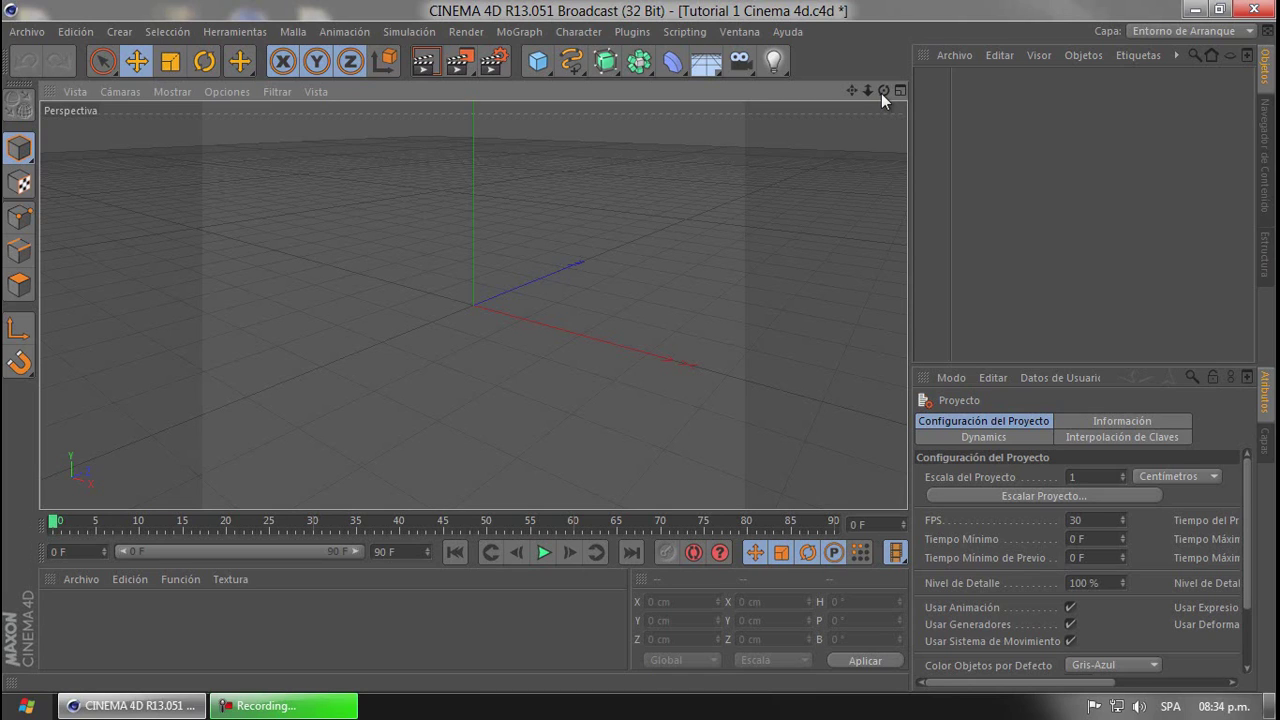
left_click_drag(883, 92, 882, 94)
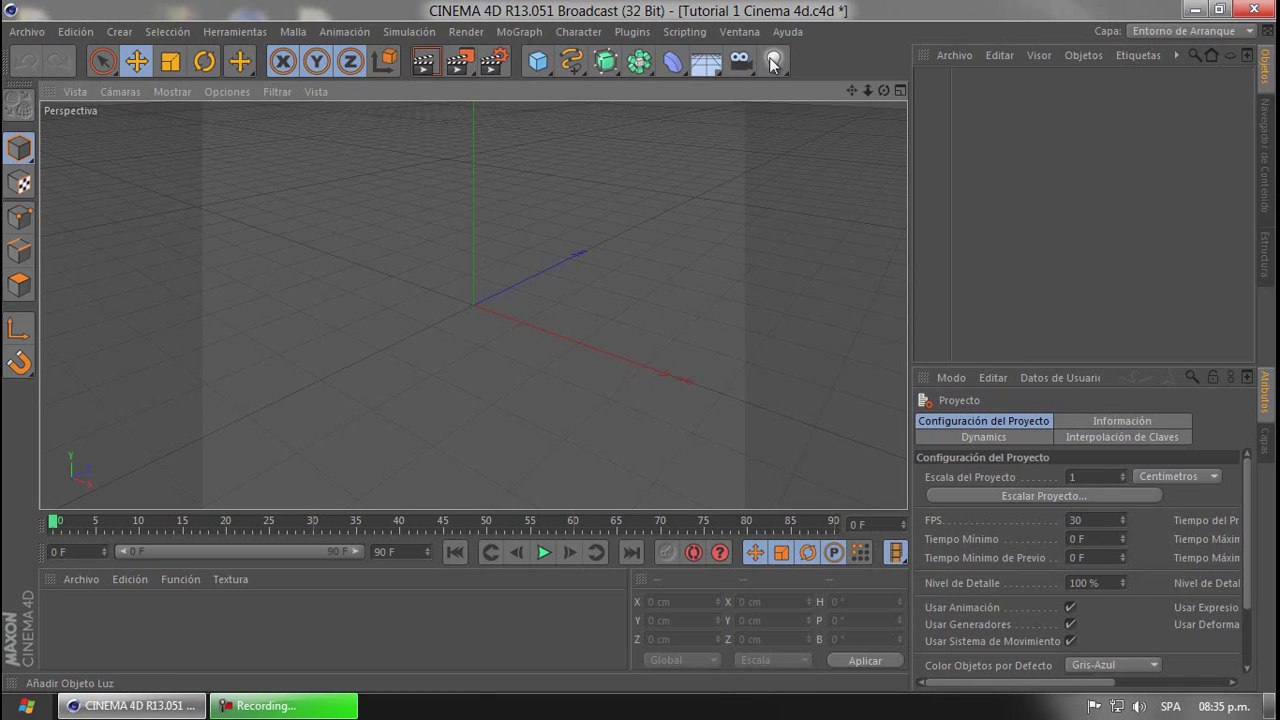
Add a cube primitive and move it to about X -68 cm, Y 19 cm, Z -87 cm
left_click(540, 63)
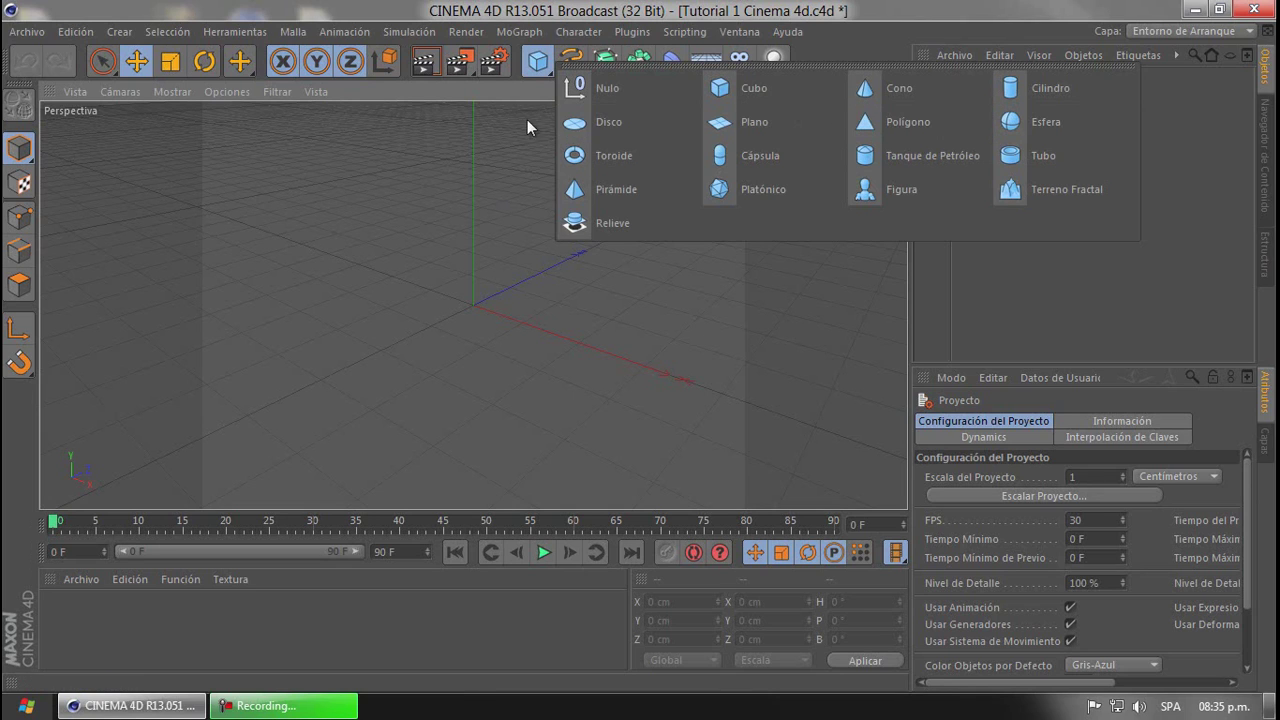
left_click(723, 91)
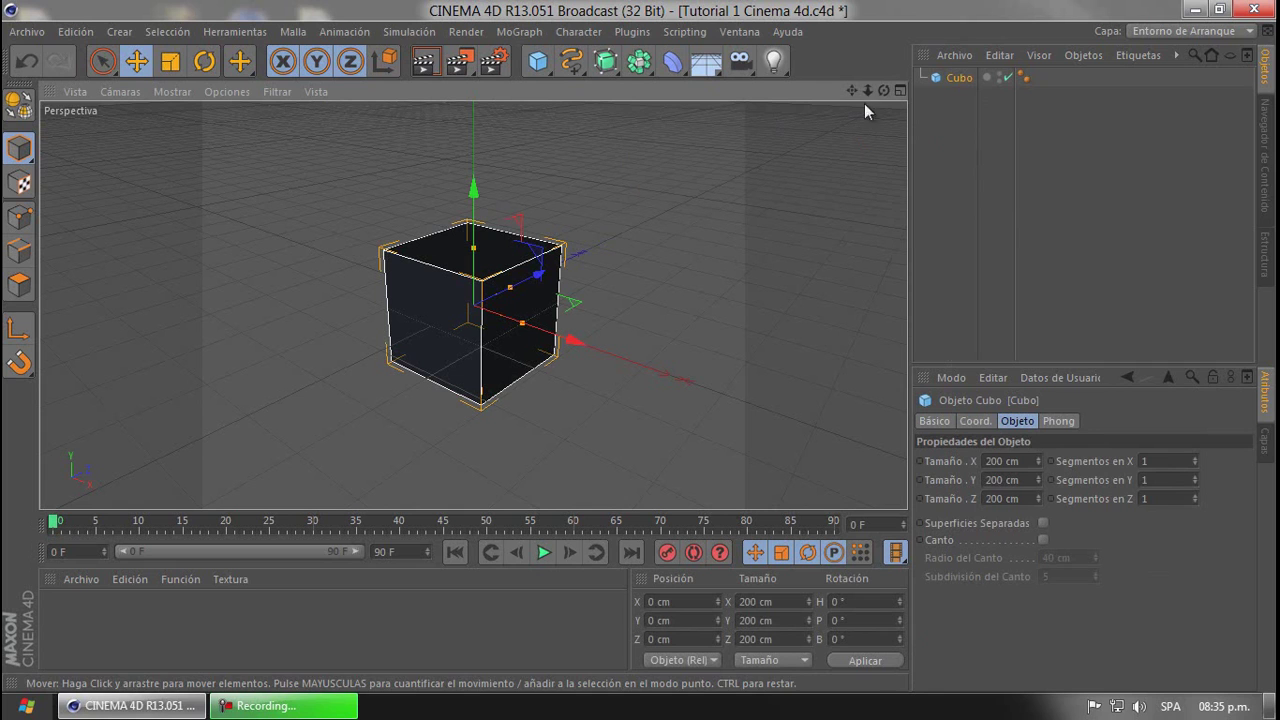
left_click_drag(629, 350, 640, 346, "alt")
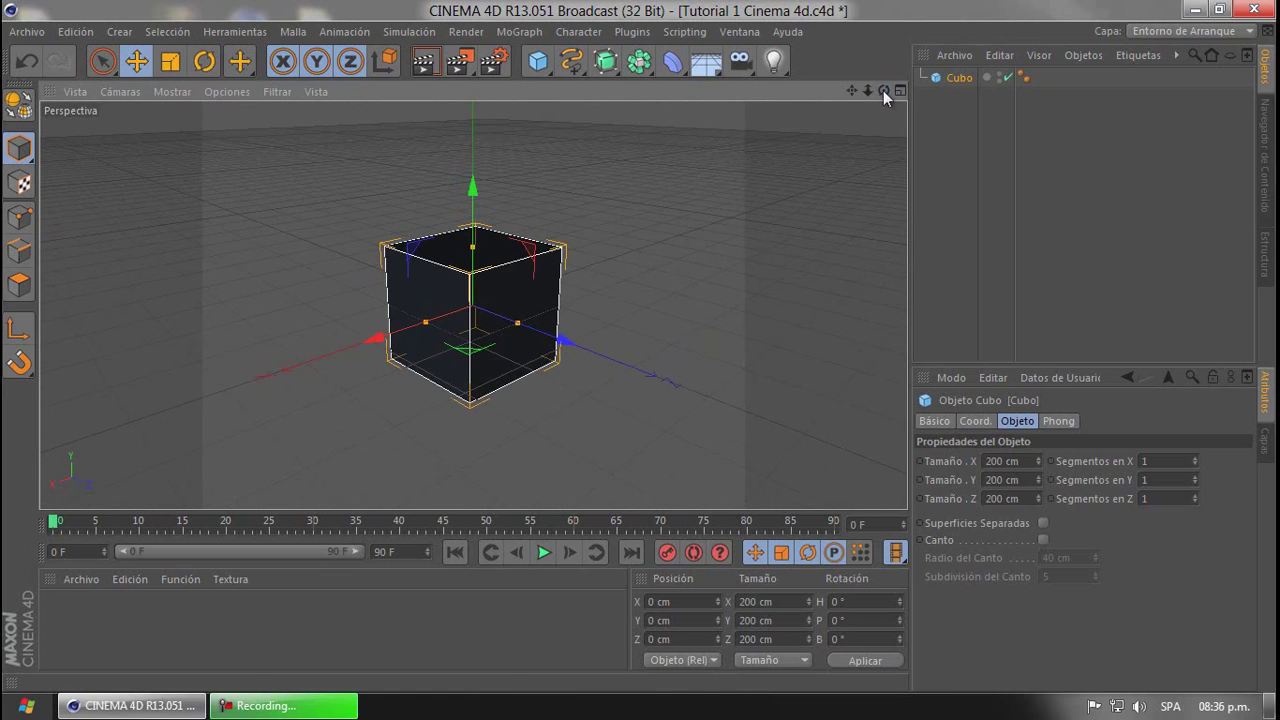
left_click_drag(474, 194, 472, 137)
left_click_drag(371, 277, 531, 259)
left_click_drag(482, 148, 553, 204)
left_click_drag(394, 297, 363, 300)
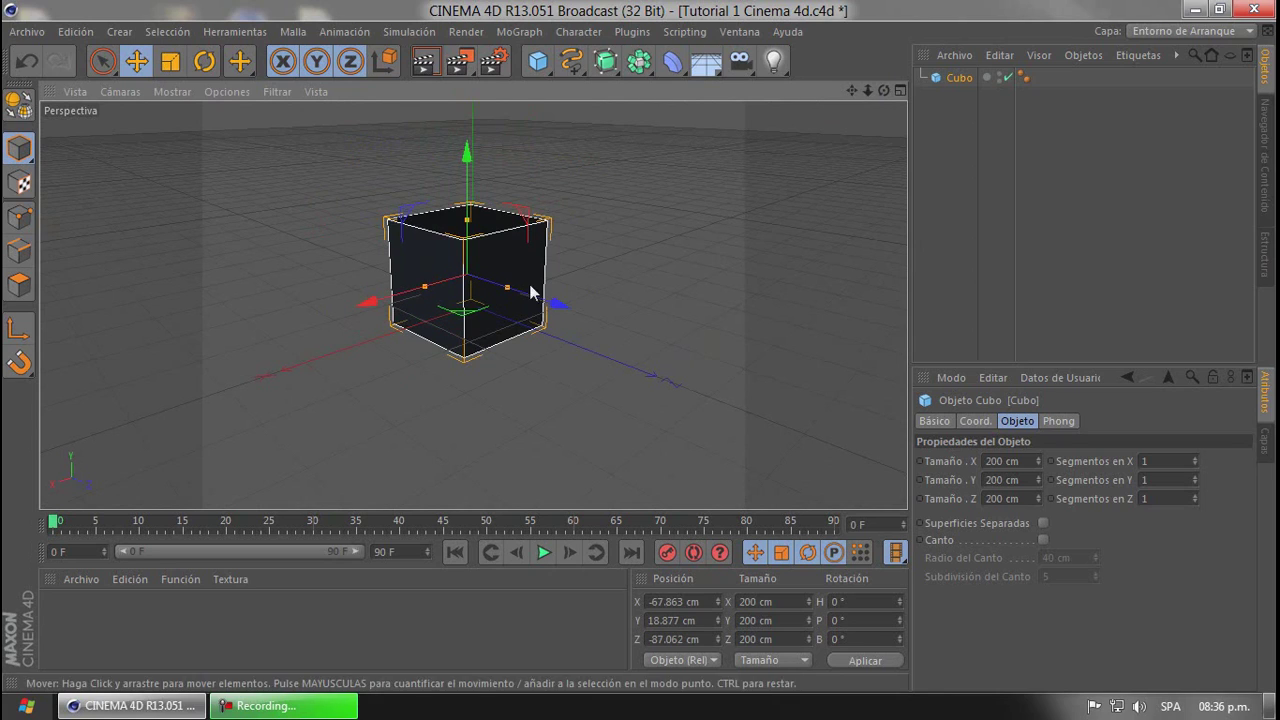
Scale the cube to about 261 cm in X and 353 cm in Z, and rotate it to about H -98°, P 81°, B 51°
left_click(171, 62)
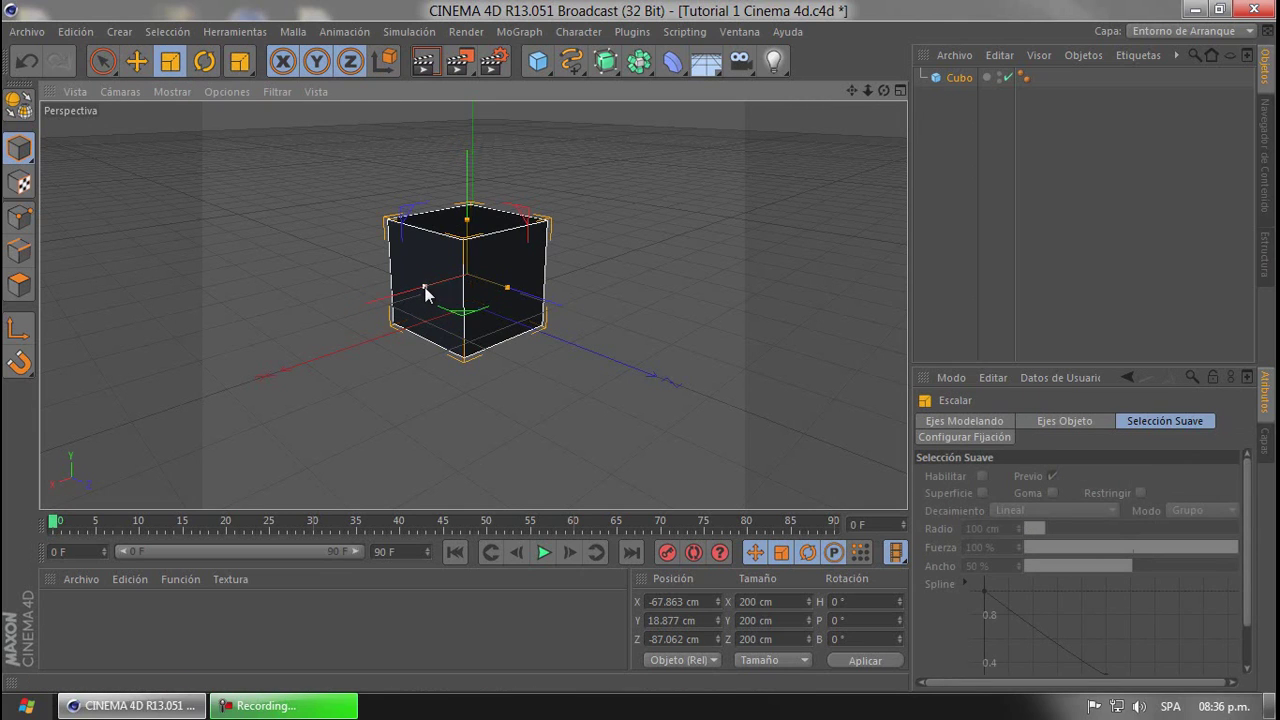
mouse_move(427, 289)
left_mouse_down()
mouse_move(454, 280)
mouse_move(401, 296)
mouse_move(415, 293)
left_mouse_up()
left_click_drag(508, 289, 531, 330)
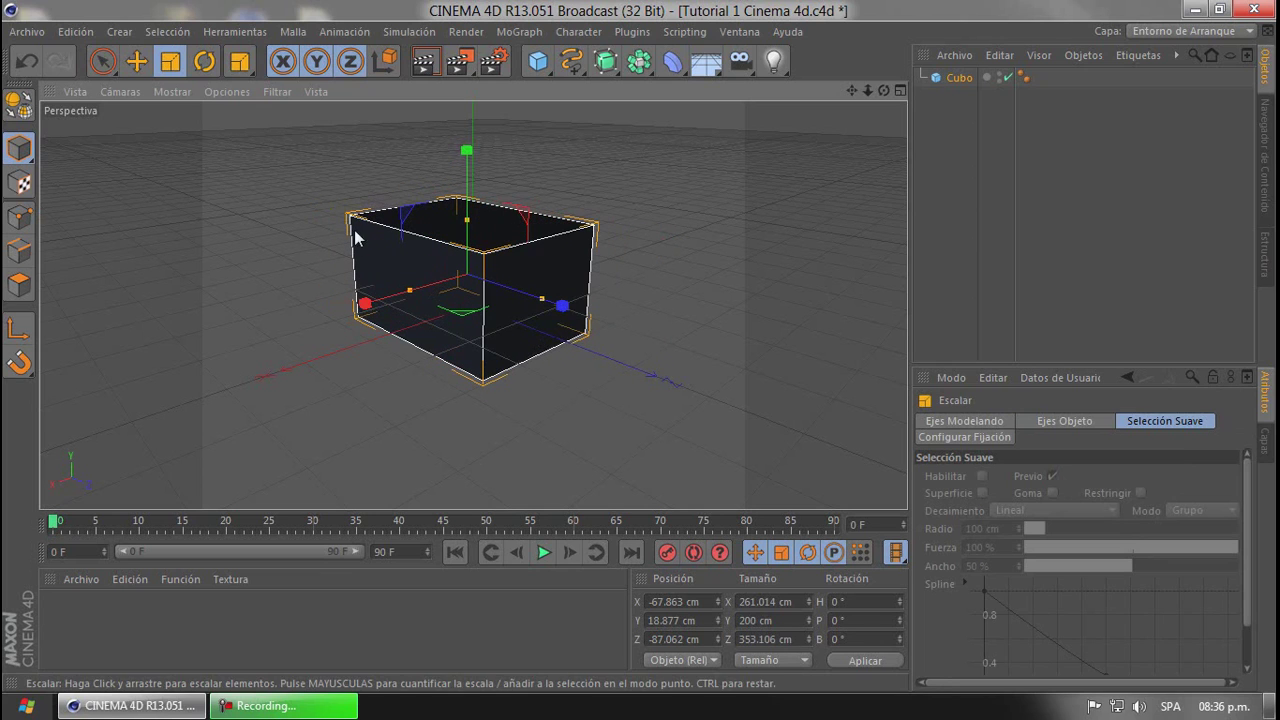
left_click(207, 62)
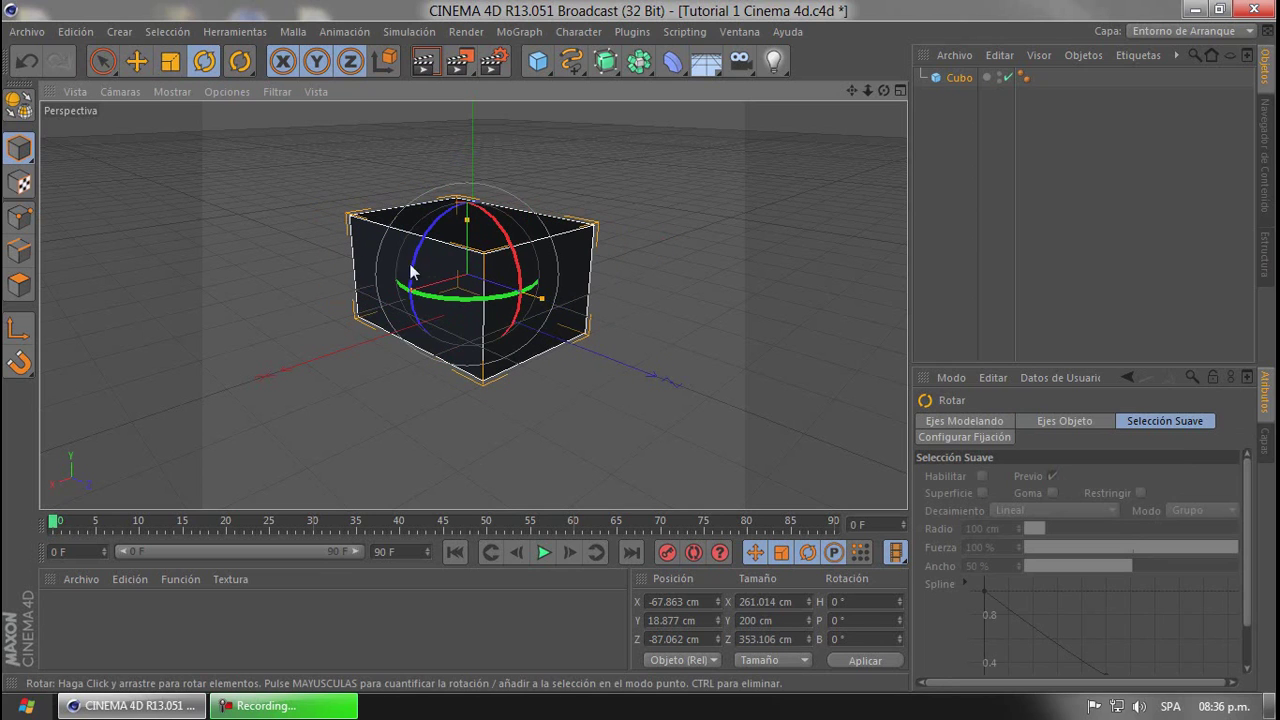
left_click_drag(417, 264, 487, 228)
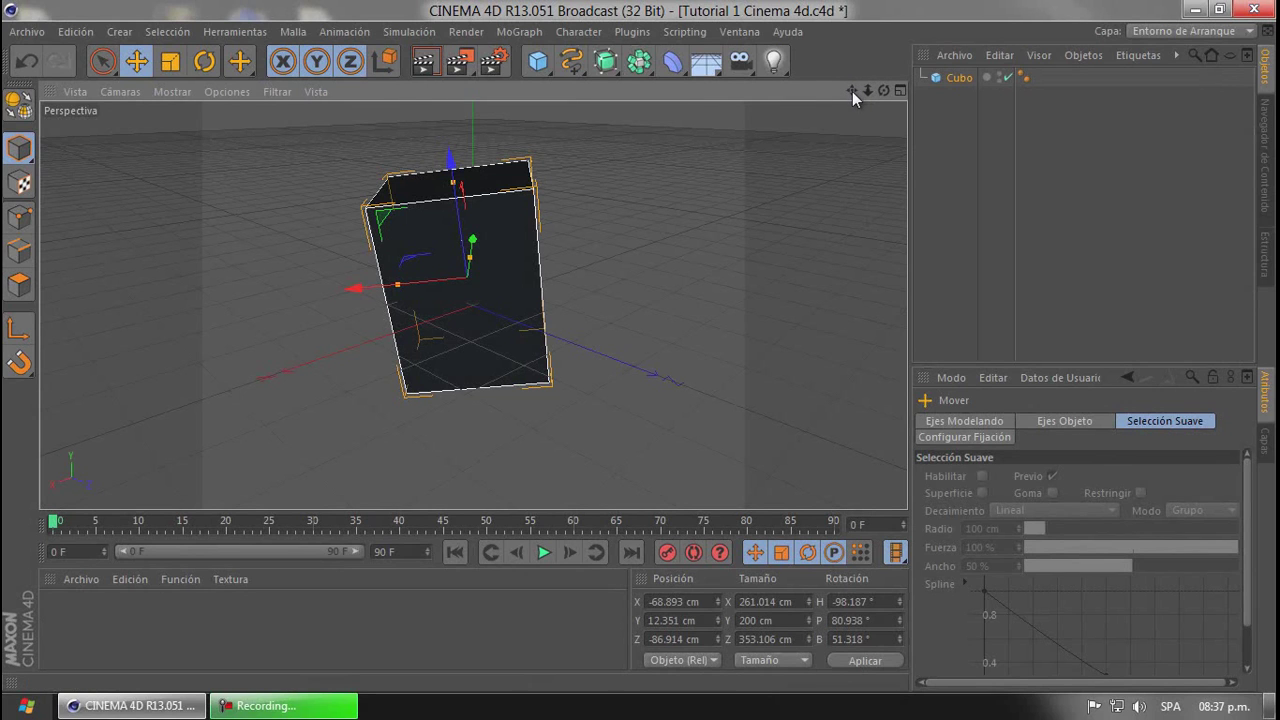
Delete the cube from the scene
left_click_drag(852, 91, 852, 116)
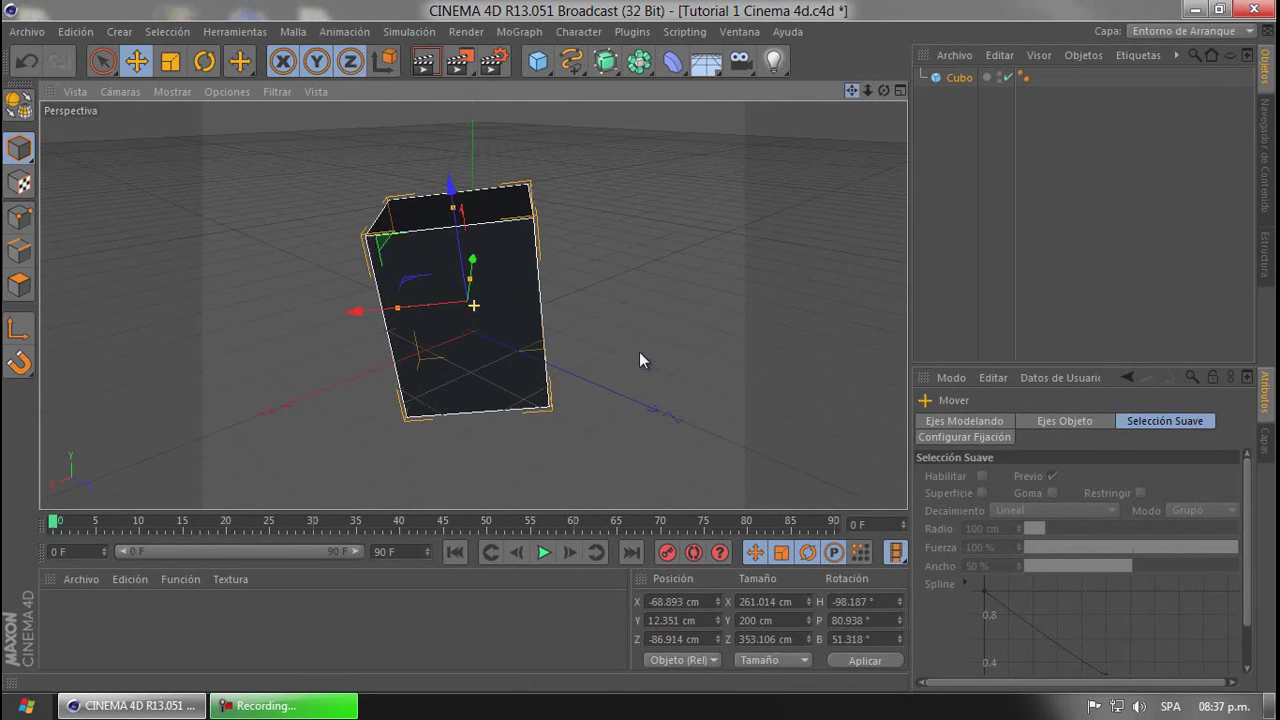
mouse_move(639, 351)
left_mouse_down("alt")
mouse_move(708, 350)
mouse_move(642, 348)
mouse_move(660, 334)
mouse_move(615, 355)
mouse_move(650, 345)
left_mouse_up("alt")
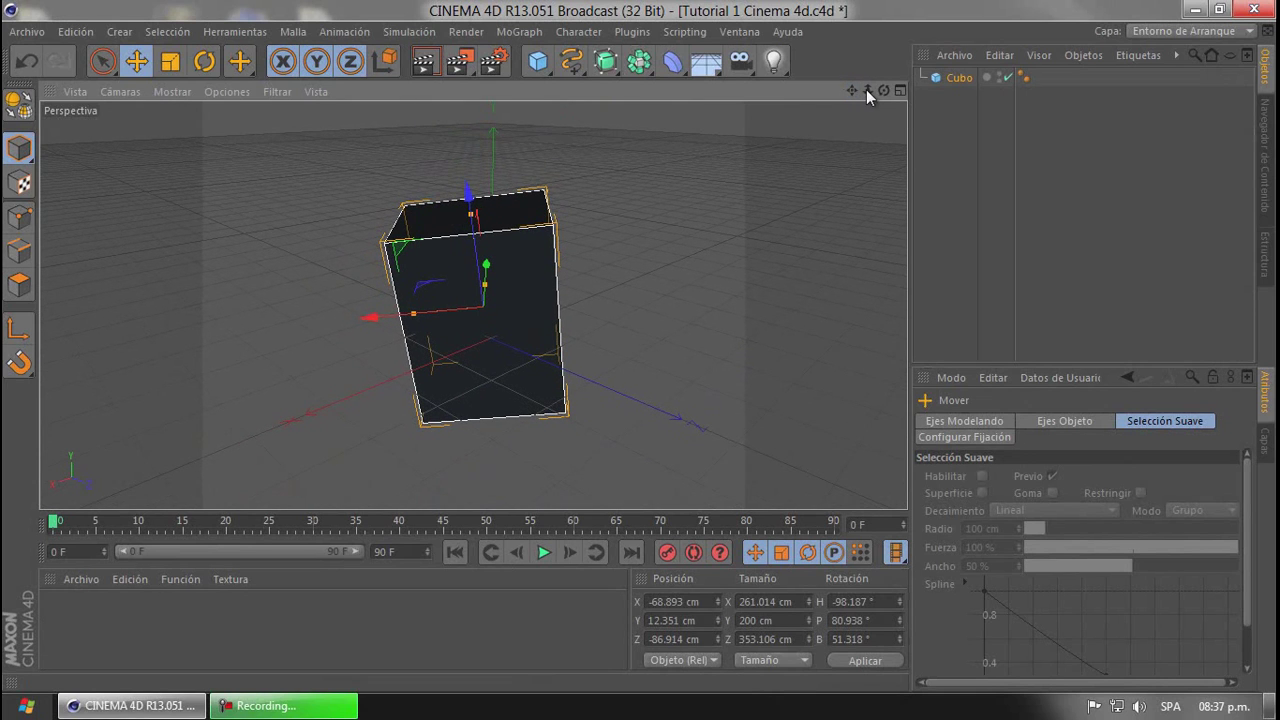
left_click_drag(868, 91, 651, 354)
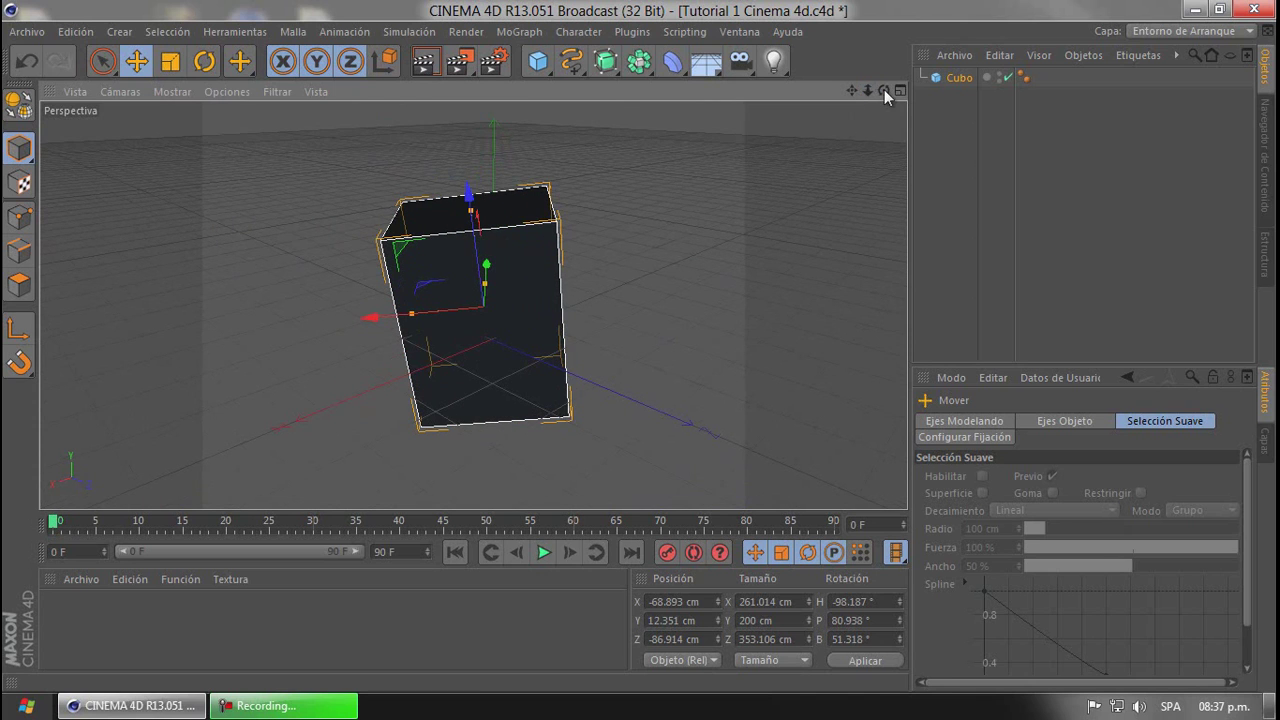
left_click_drag(884, 91, 636, 350)
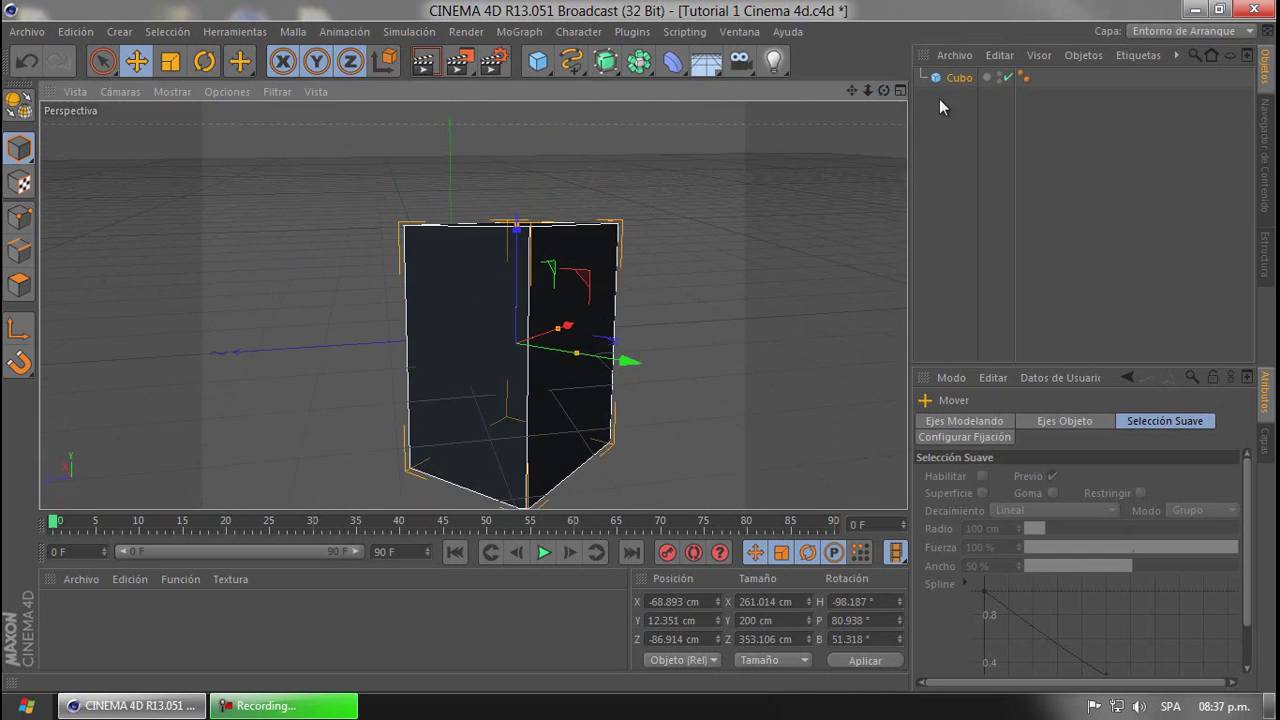
left_click(951, 78)
key("Delete")
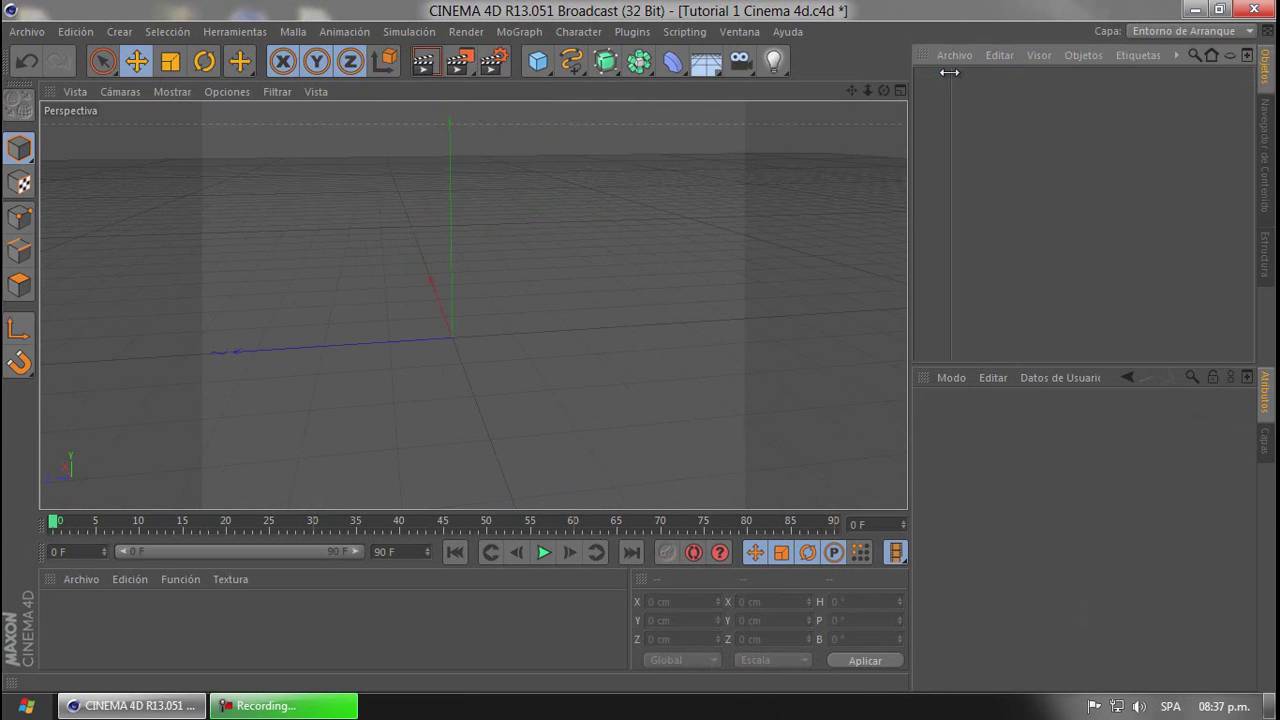
Add a sphere, a plane and a figure primitive at the origin, and delete all three objects
left_click(539, 61)
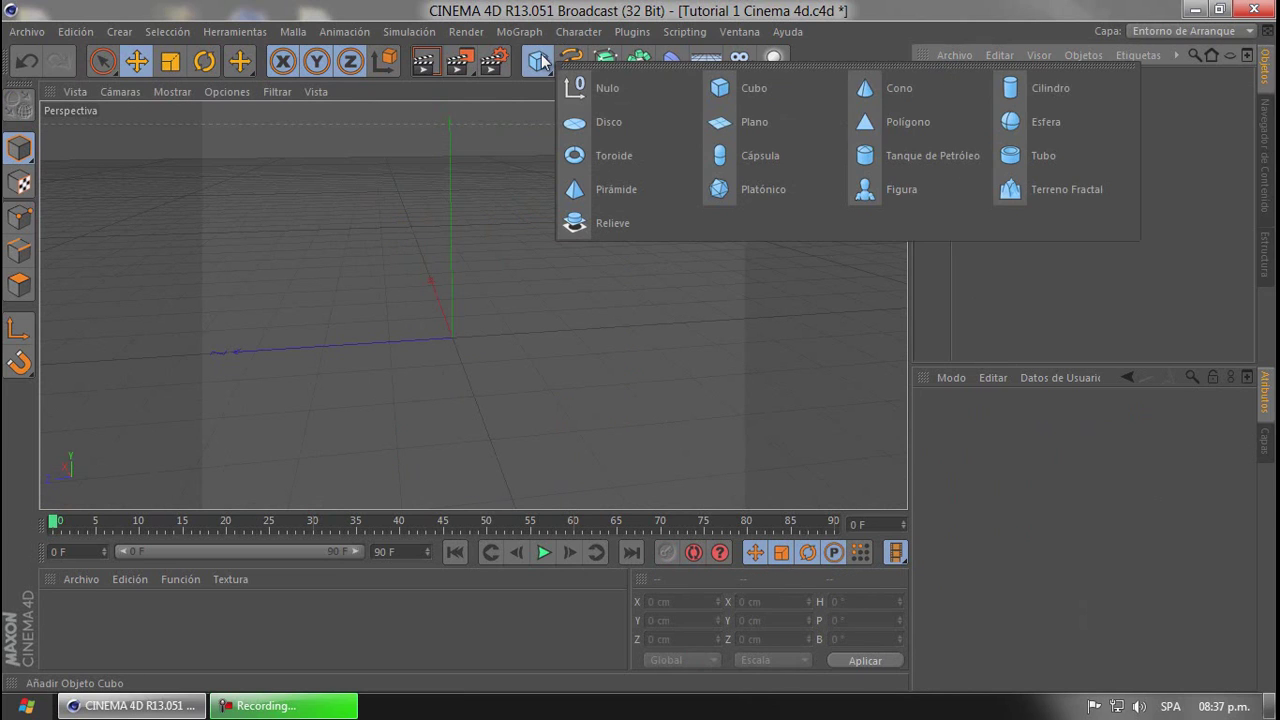
left_click(1022, 124)
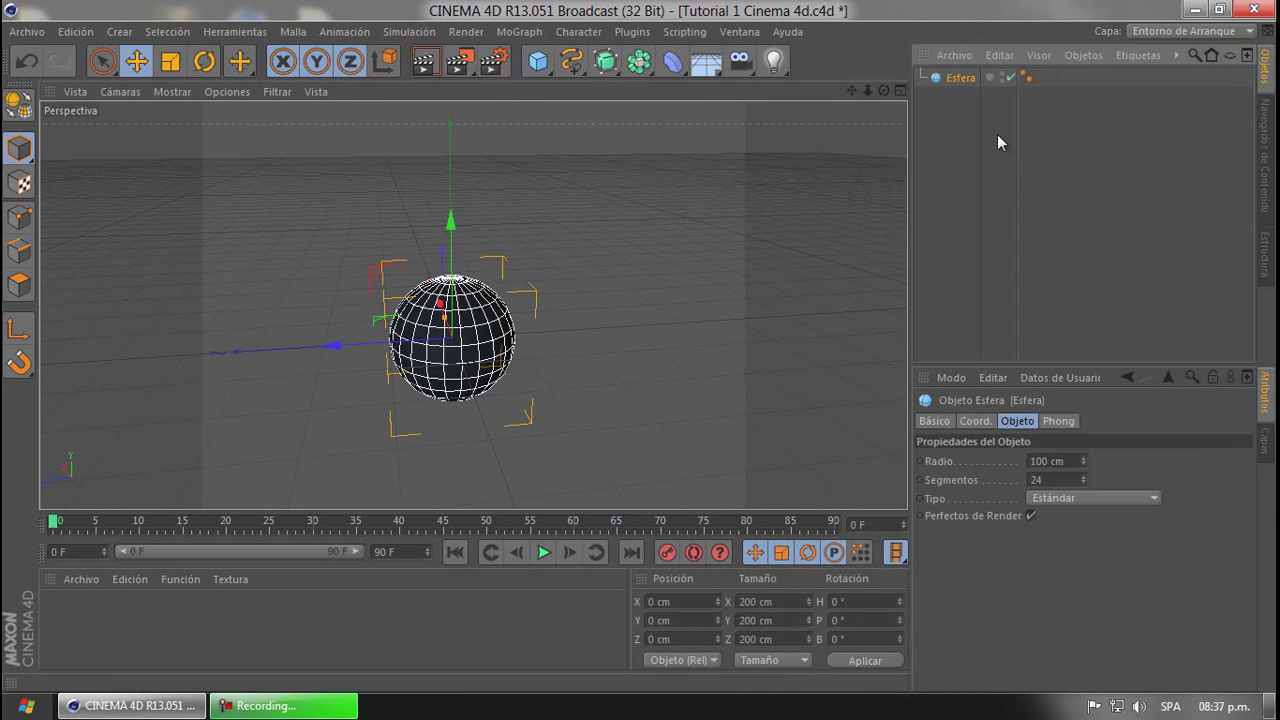
left_click_drag(557, 67, 777, 118)
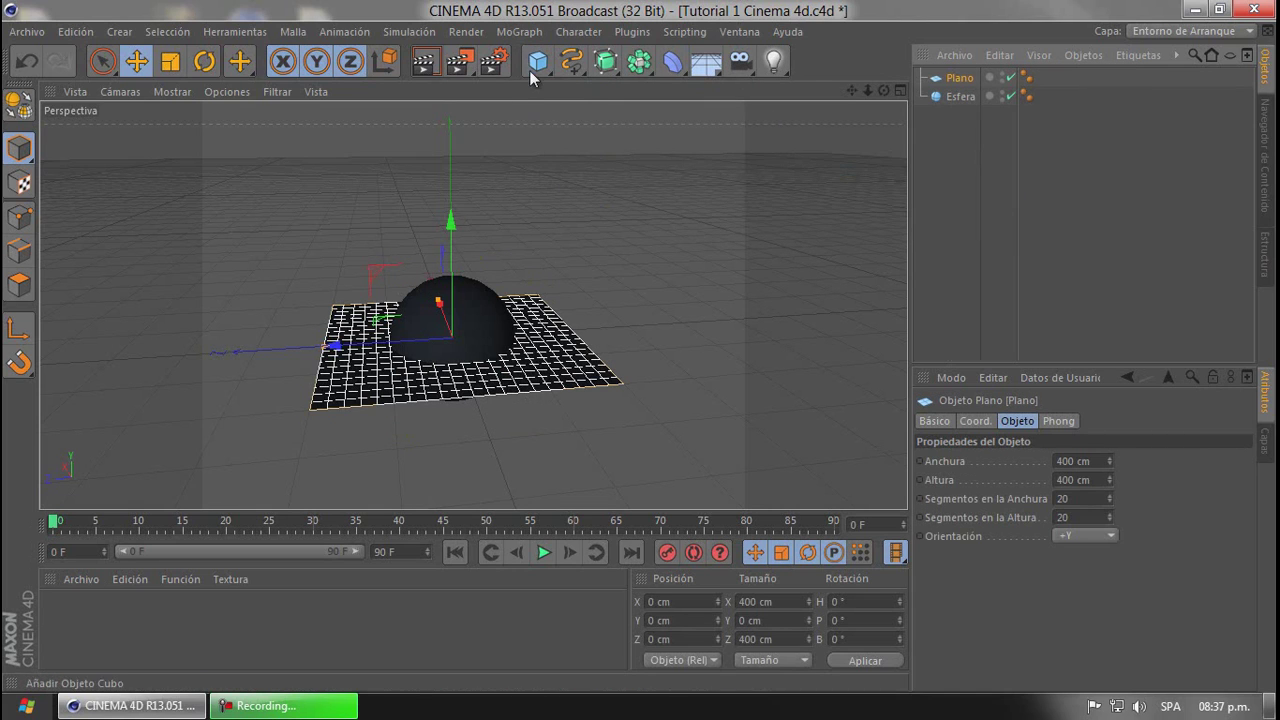
left_click_drag(531, 68, 895, 190)
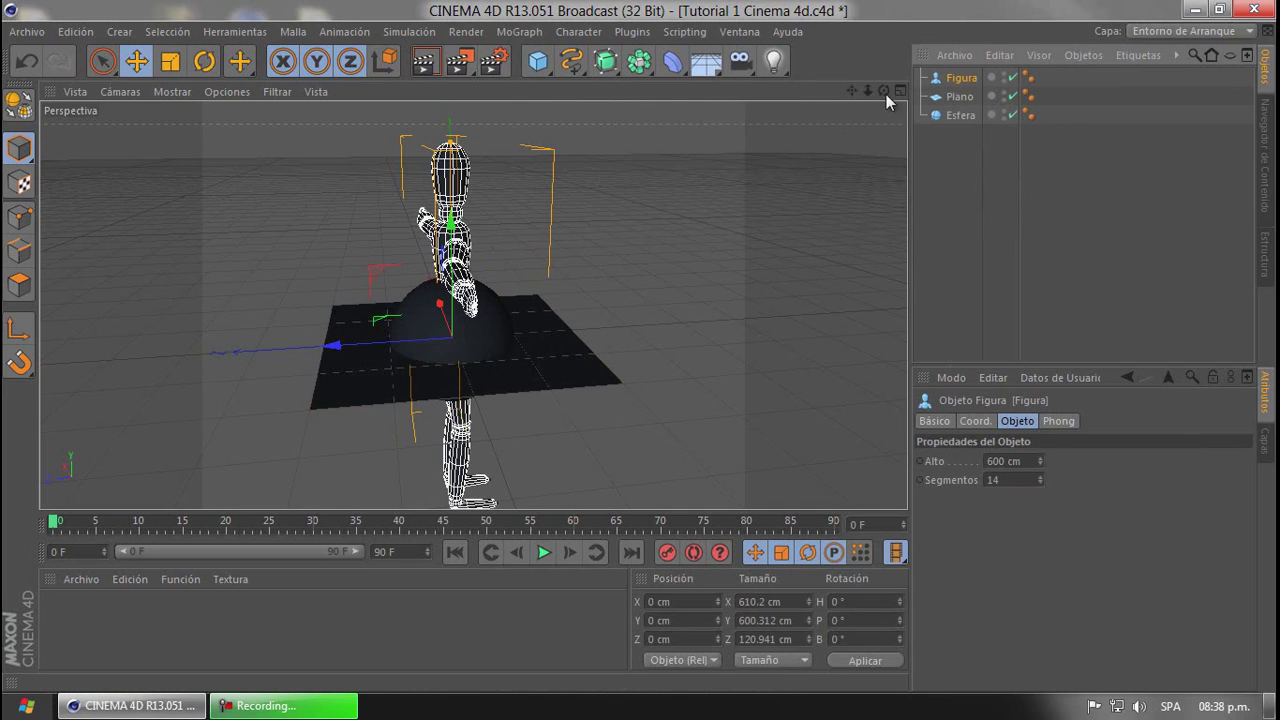
left_click_drag(885, 92, 639, 346)
left_click_drag(452, 210, 639, 351)
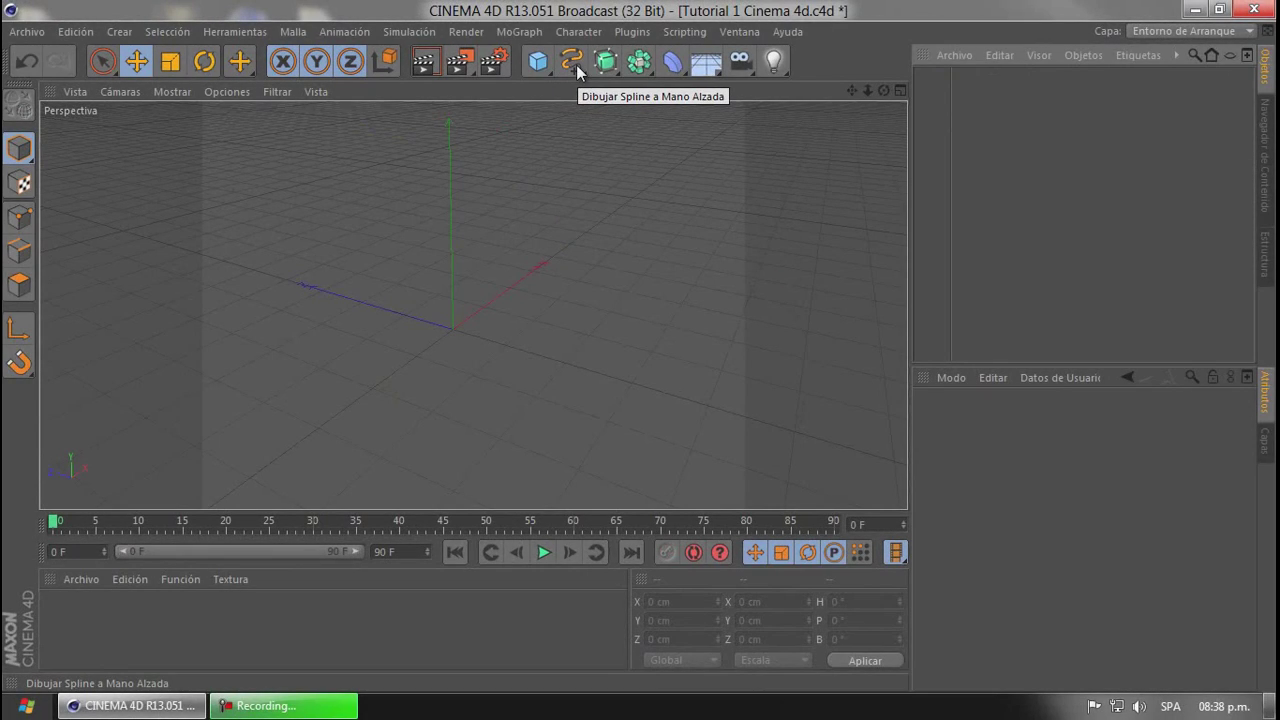
Add a text spline object to the empty scene
left_click(576, 65)
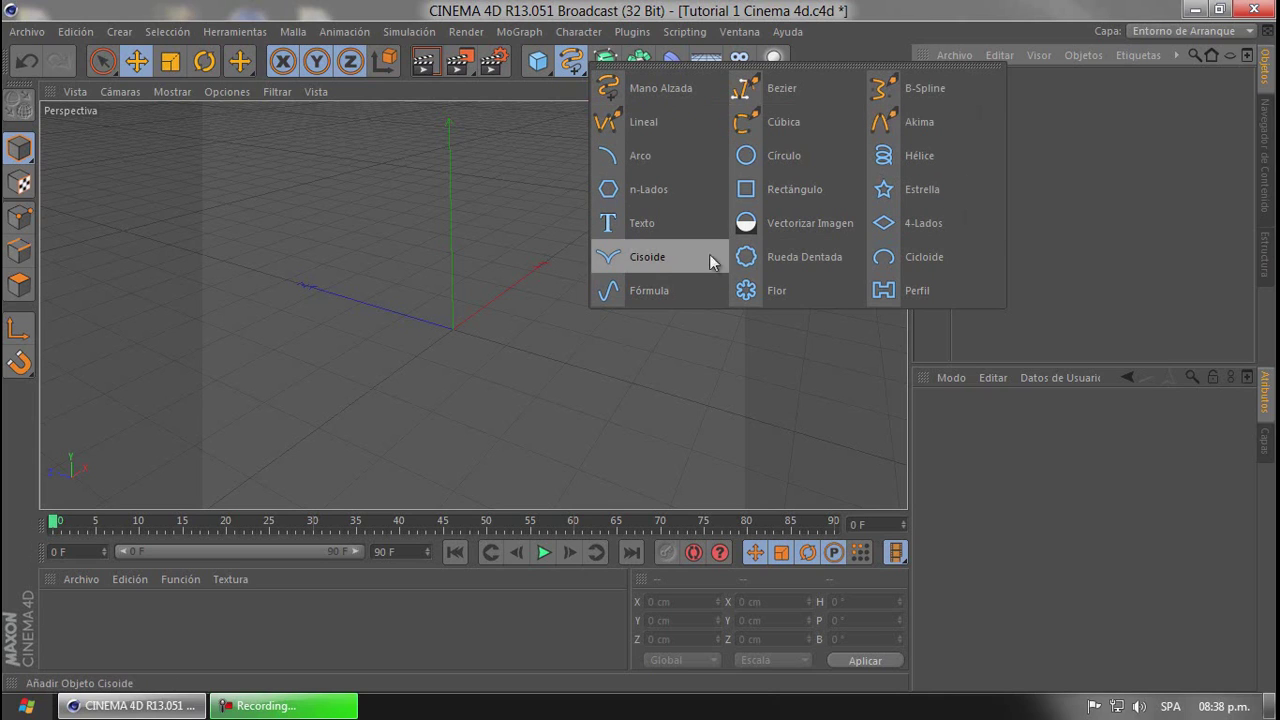
left_click(645, 222)
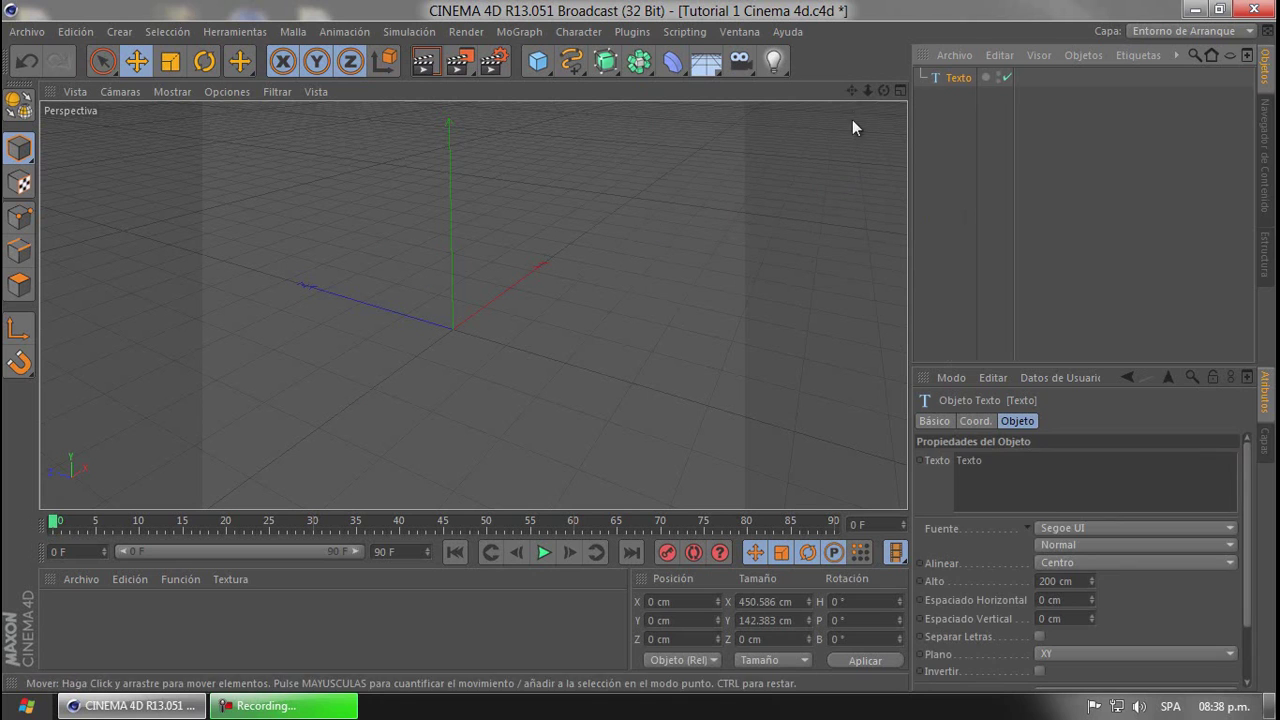
left_click_drag(884, 90, 640, 346)
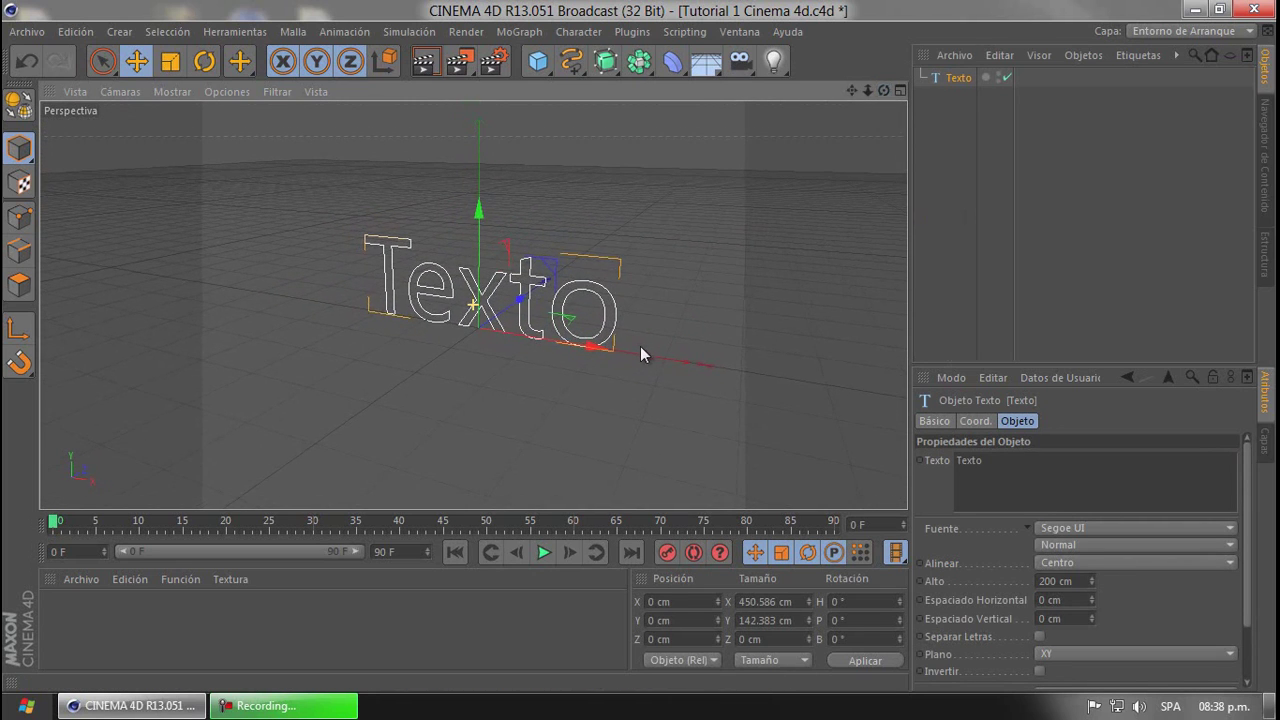
Replace the text spline's content with "Orantine"
left_click(1036, 460)
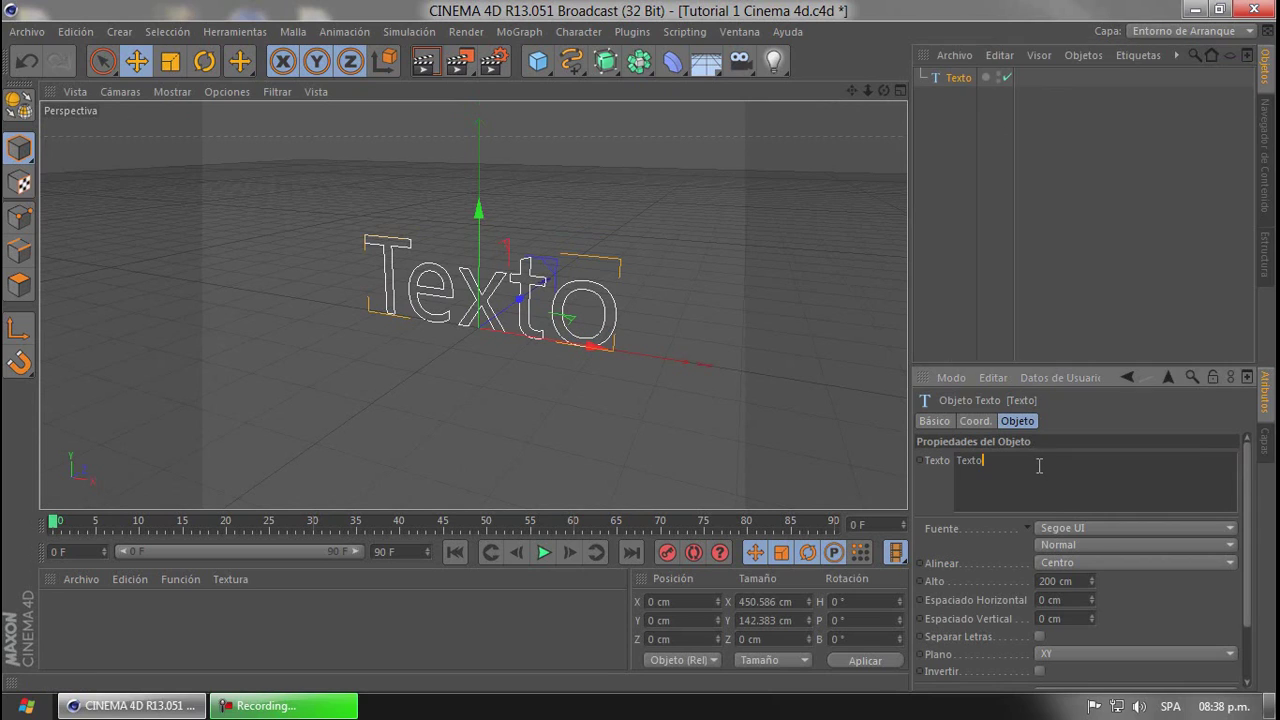
left_click(953, 77)
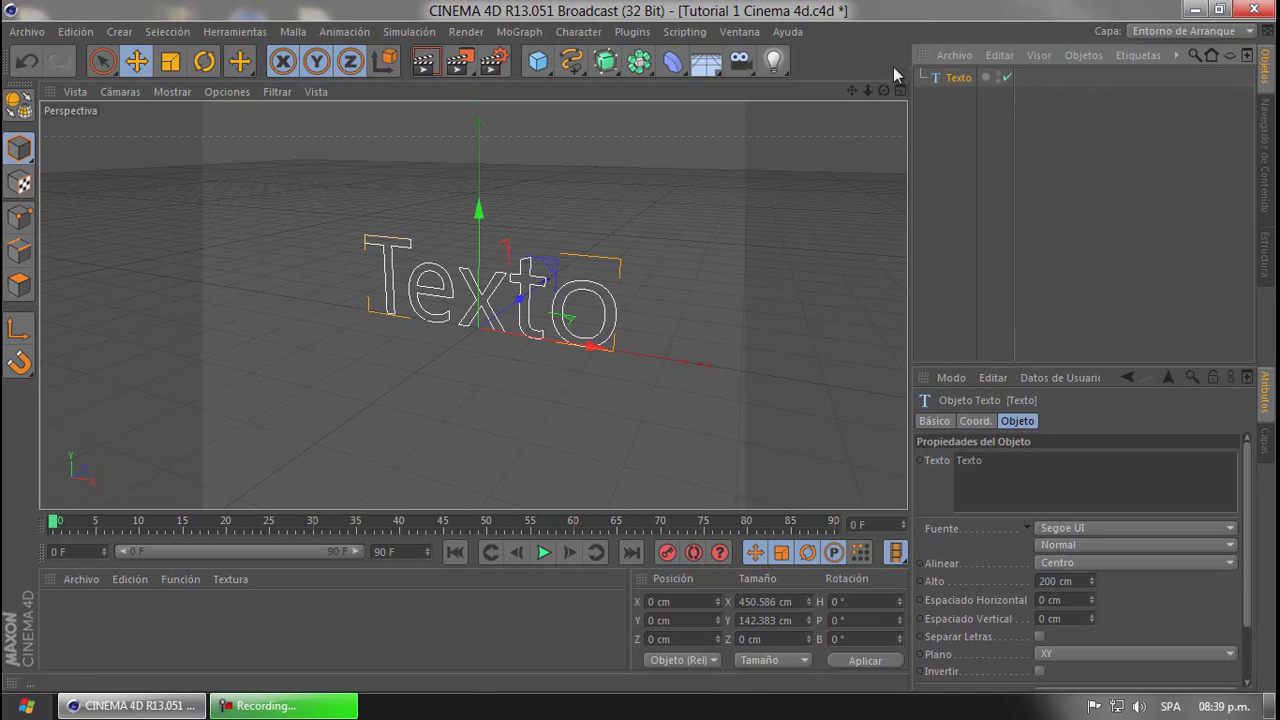
left_click(1045, 470)
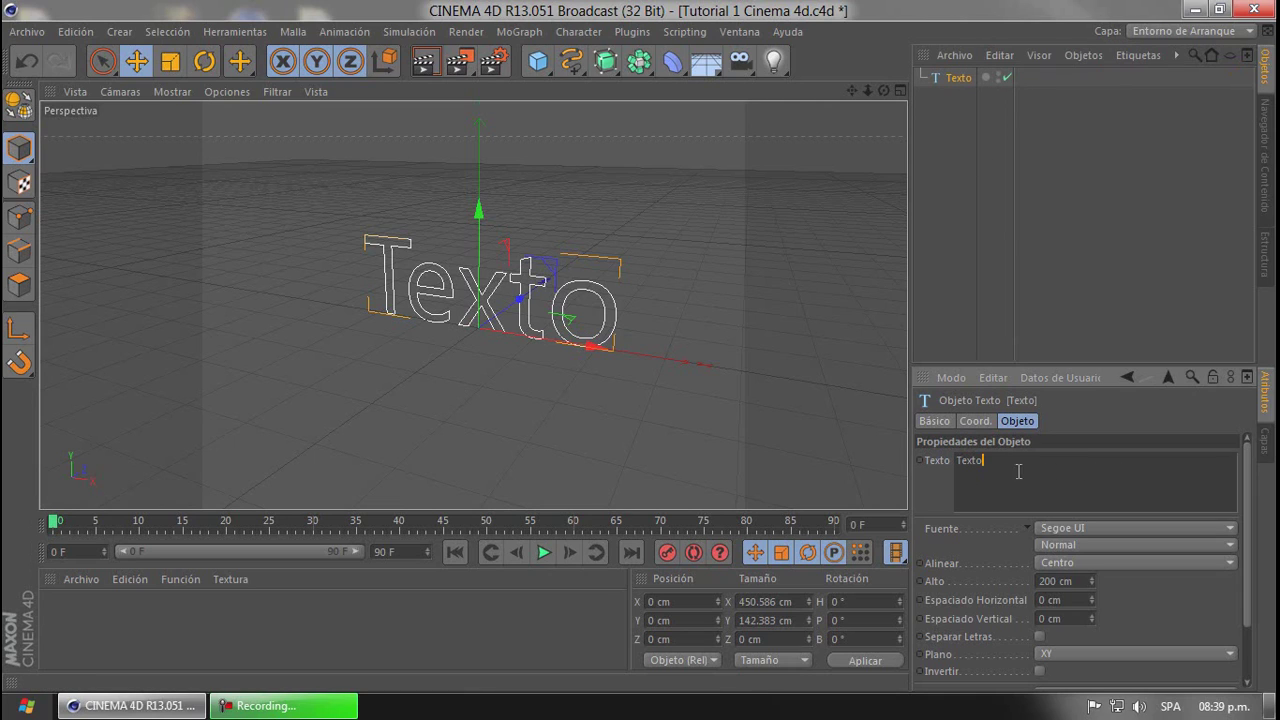
left_click_drag(1019, 472, 809, 474)
type("Orantine")
left_click_drag(738, 450, 706, 466, "alt")
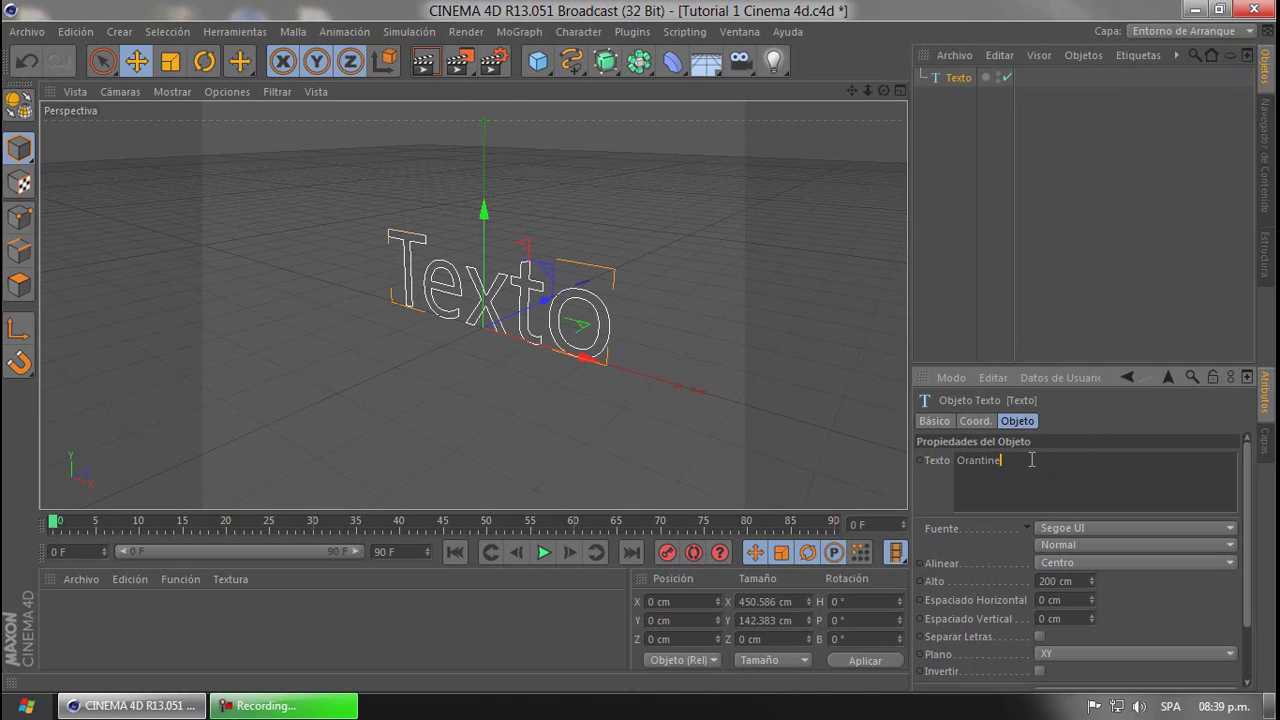
left_click(1077, 409)
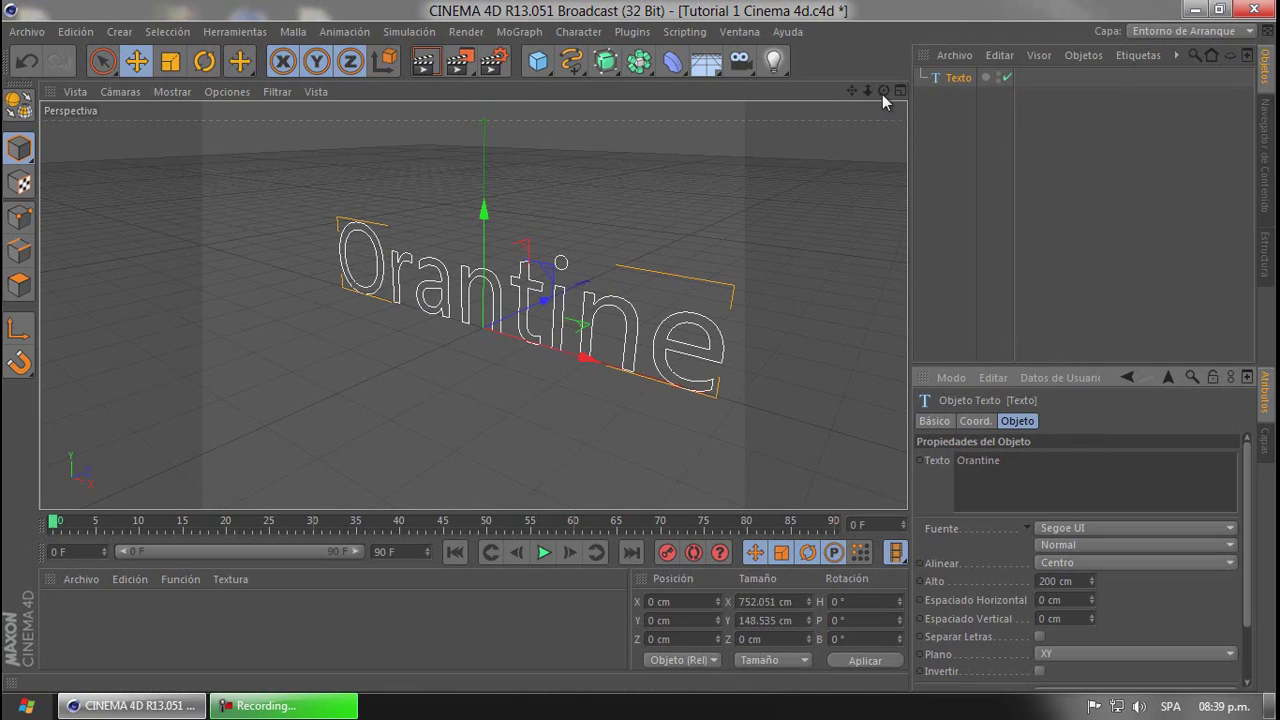
Render a preview of the text spline in the perspective view and deselect the text object
left_click_drag(880, 88, 637, 346)
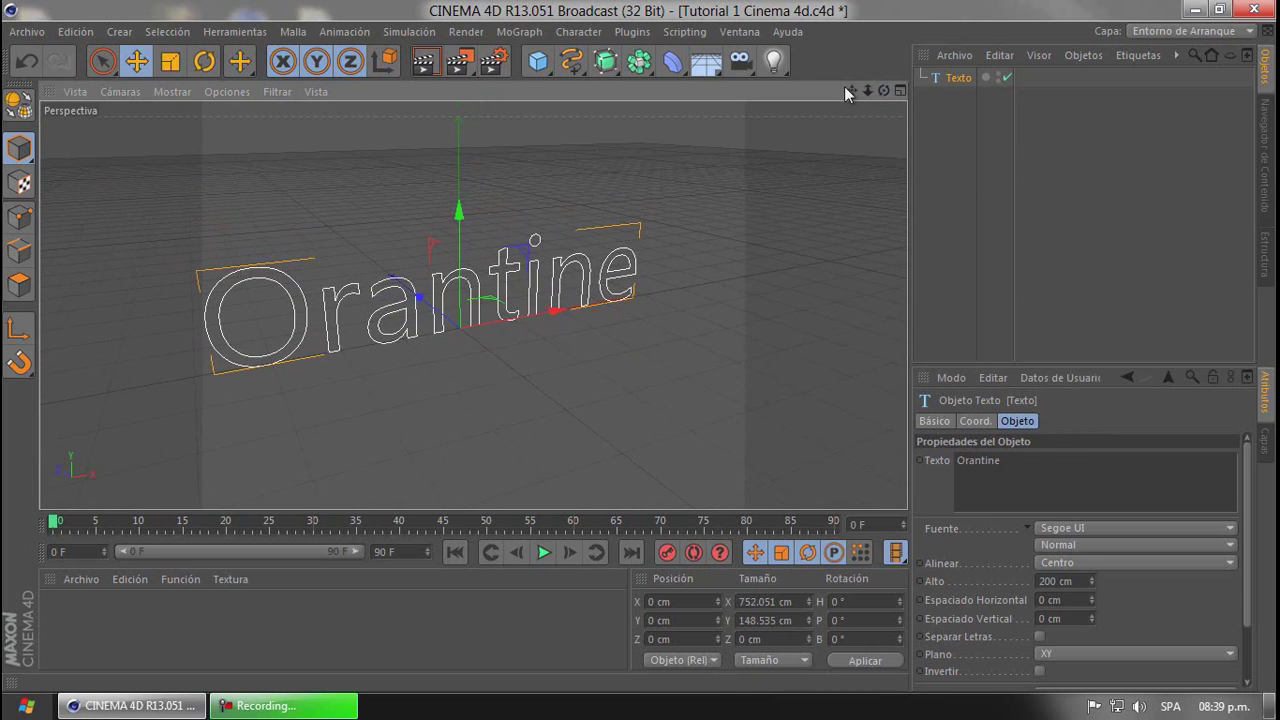
left_click_drag(848, 88, 639, 346)
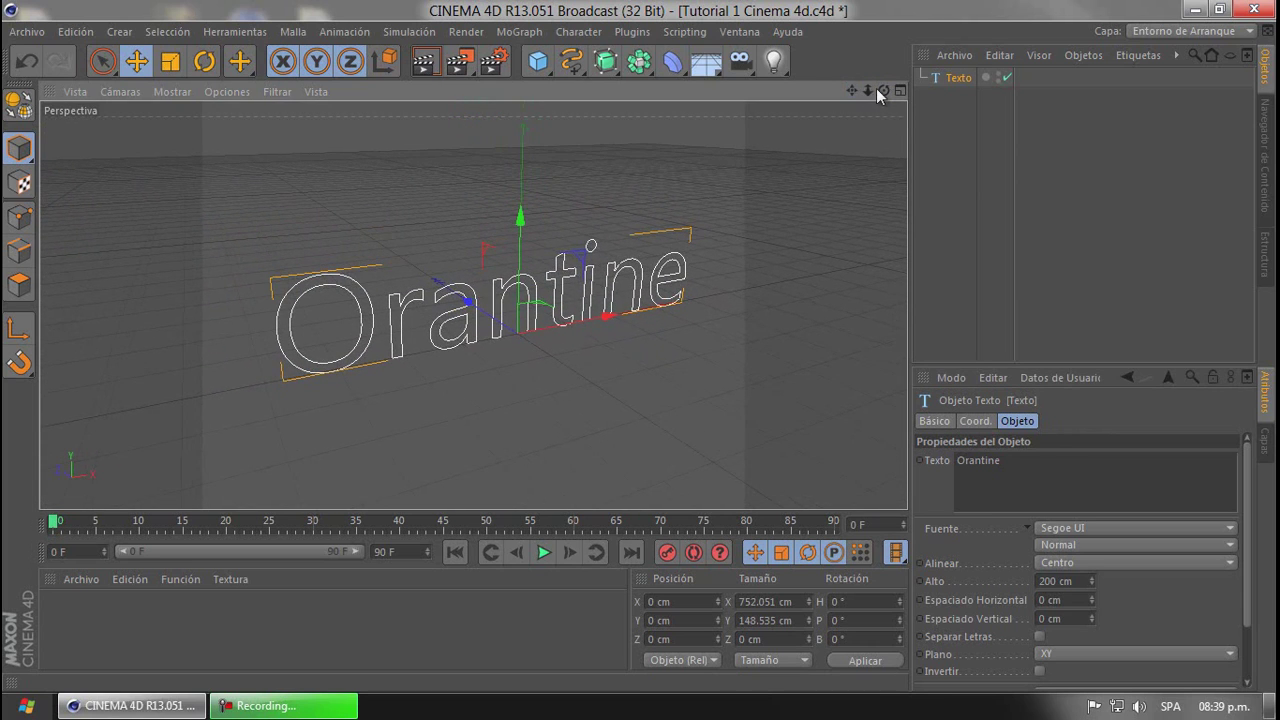
left_click_drag(876, 88, 639, 346)
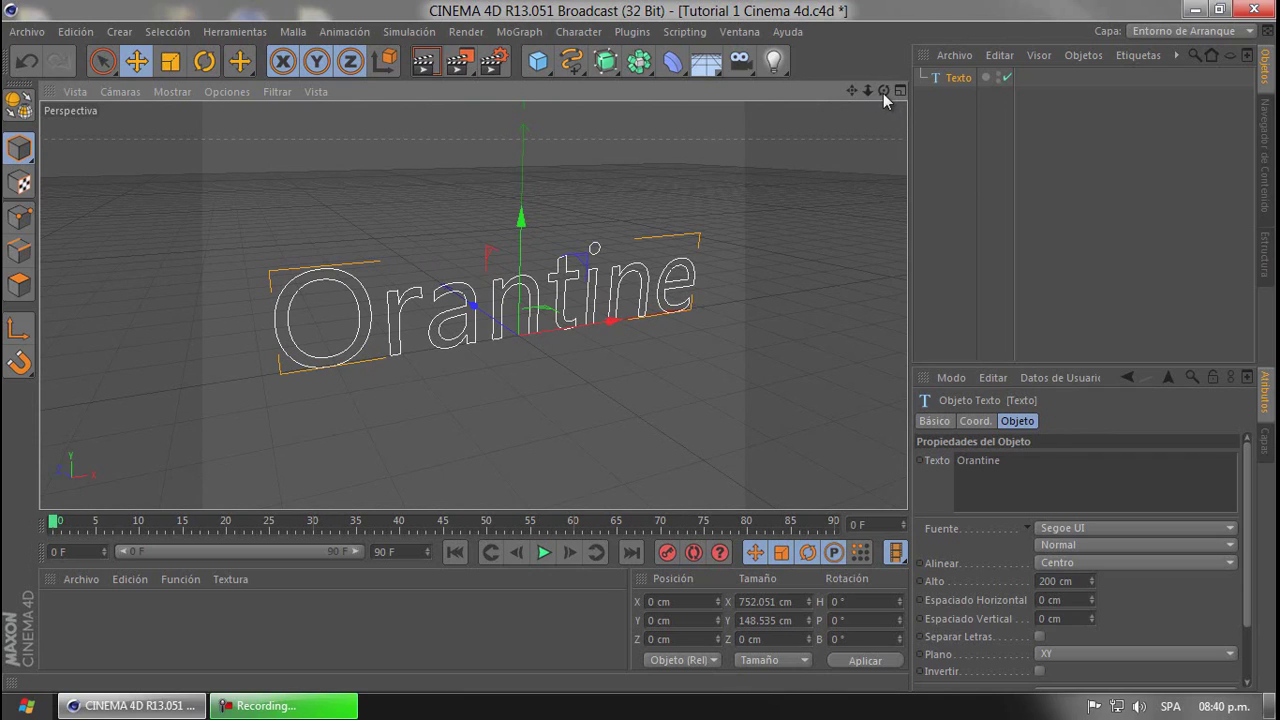
key("ctrl+r")
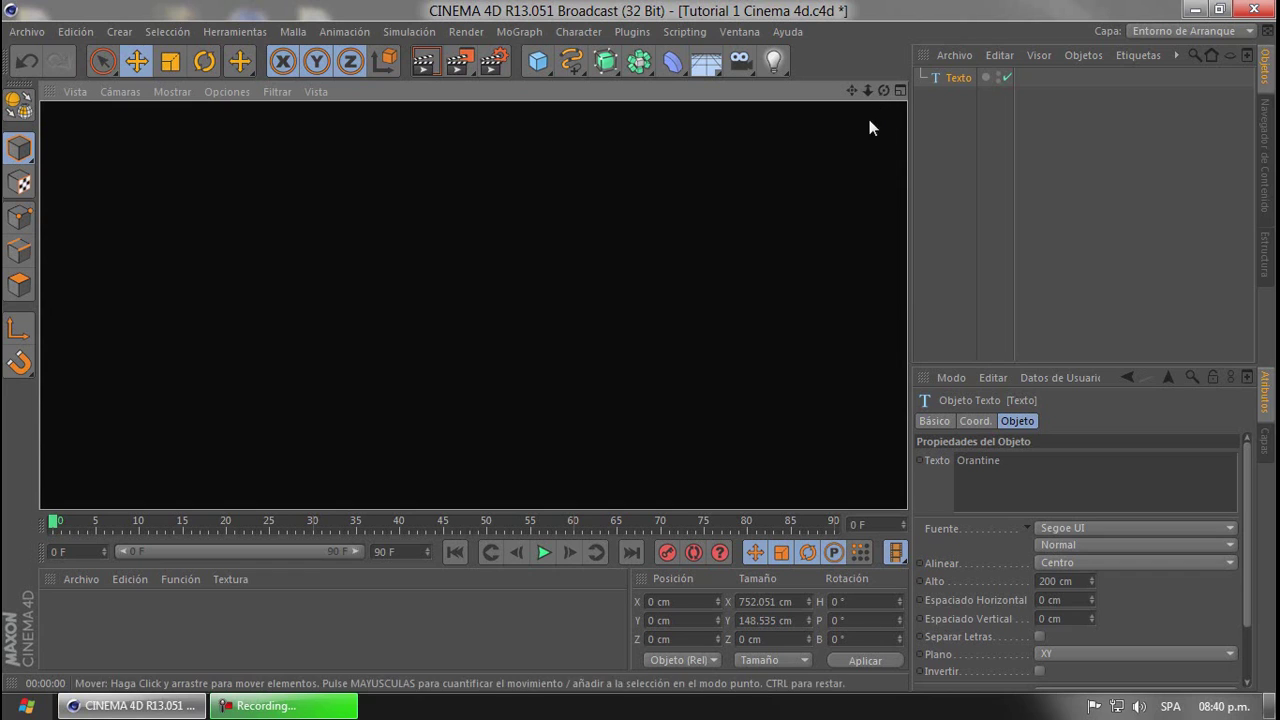
left_click(952, 158)
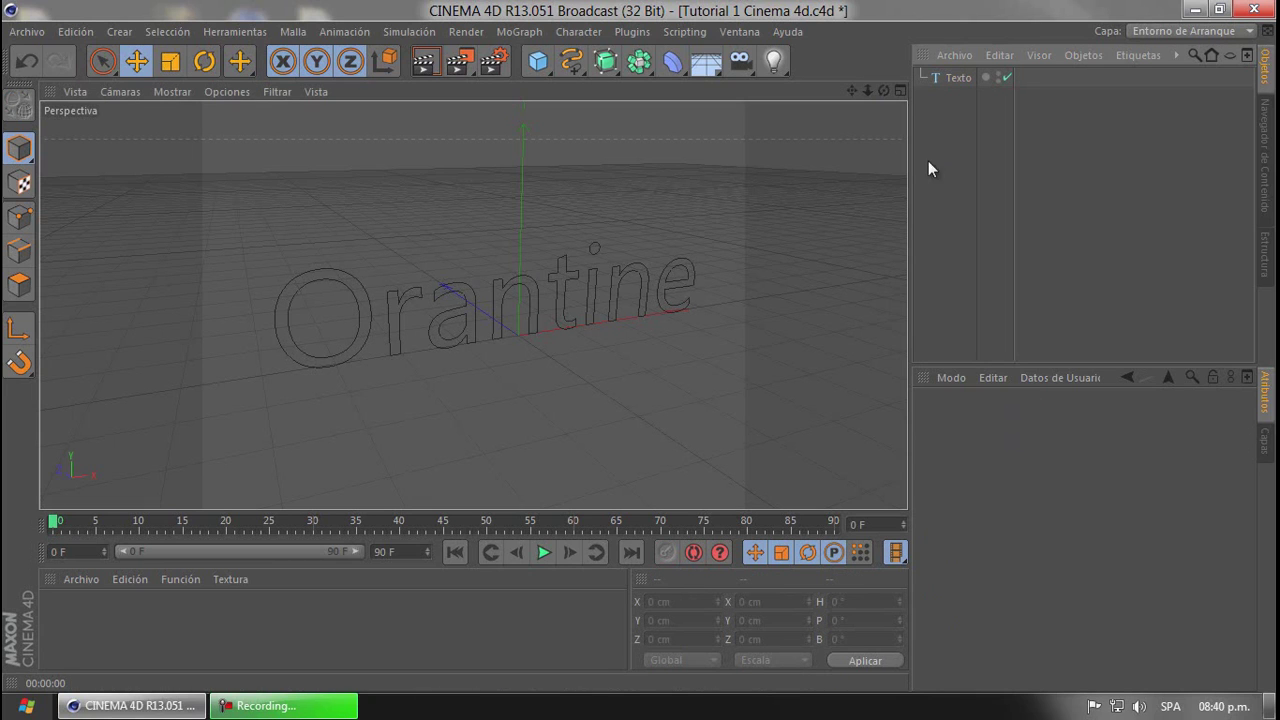
Add a NURBS Extrusión object and nest the Texto spline inside it to give the lettering depth
left_click(963, 79)
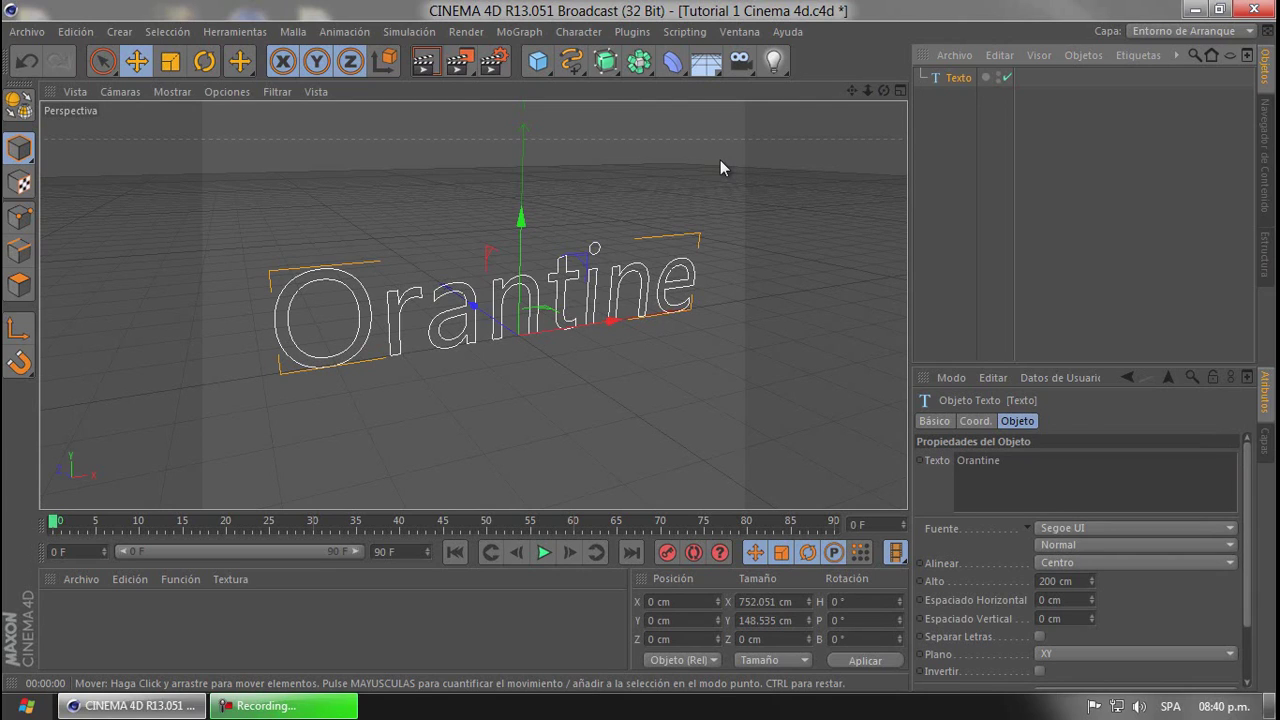
left_click(605, 64)
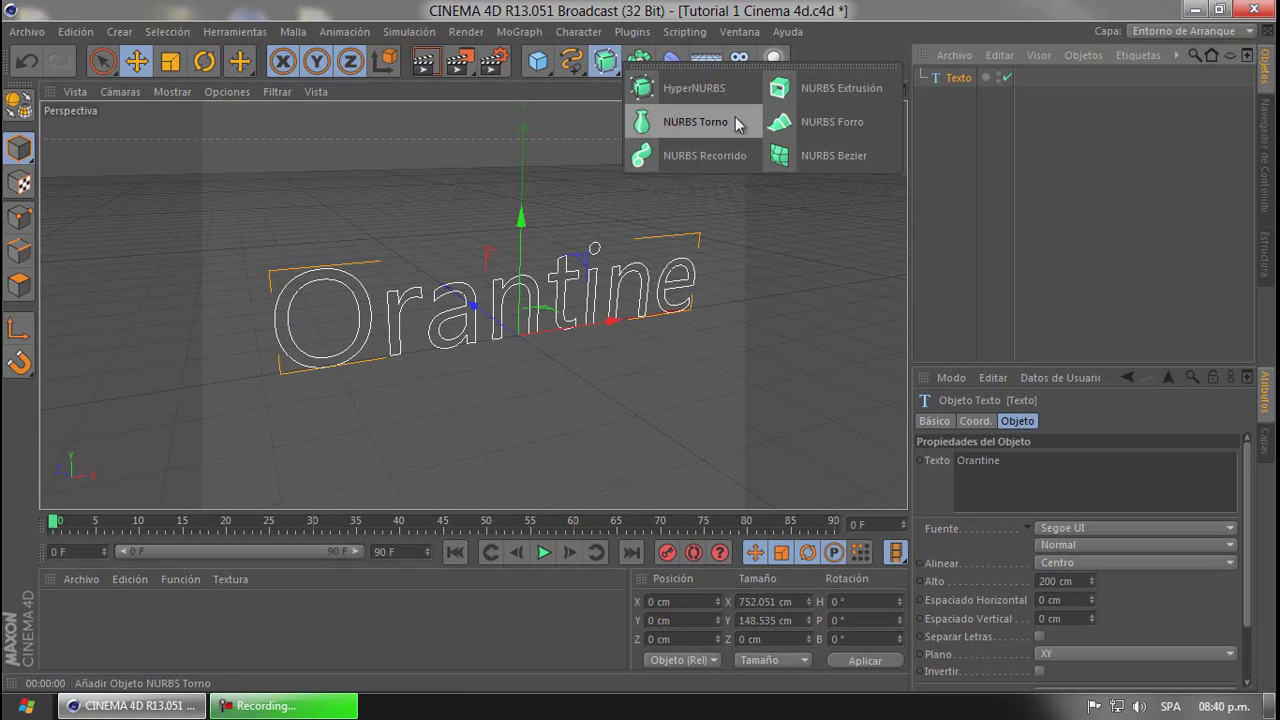
left_click(849, 88)
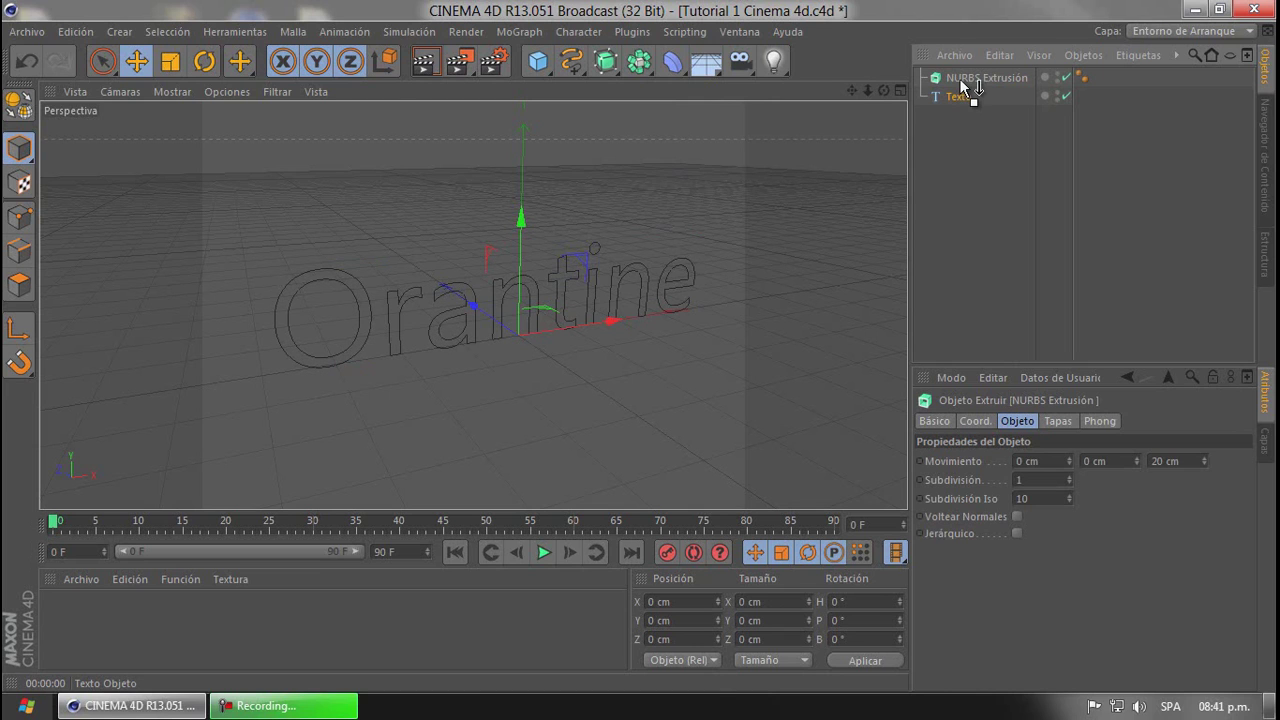
left_click_drag(959, 78, 960, 80)
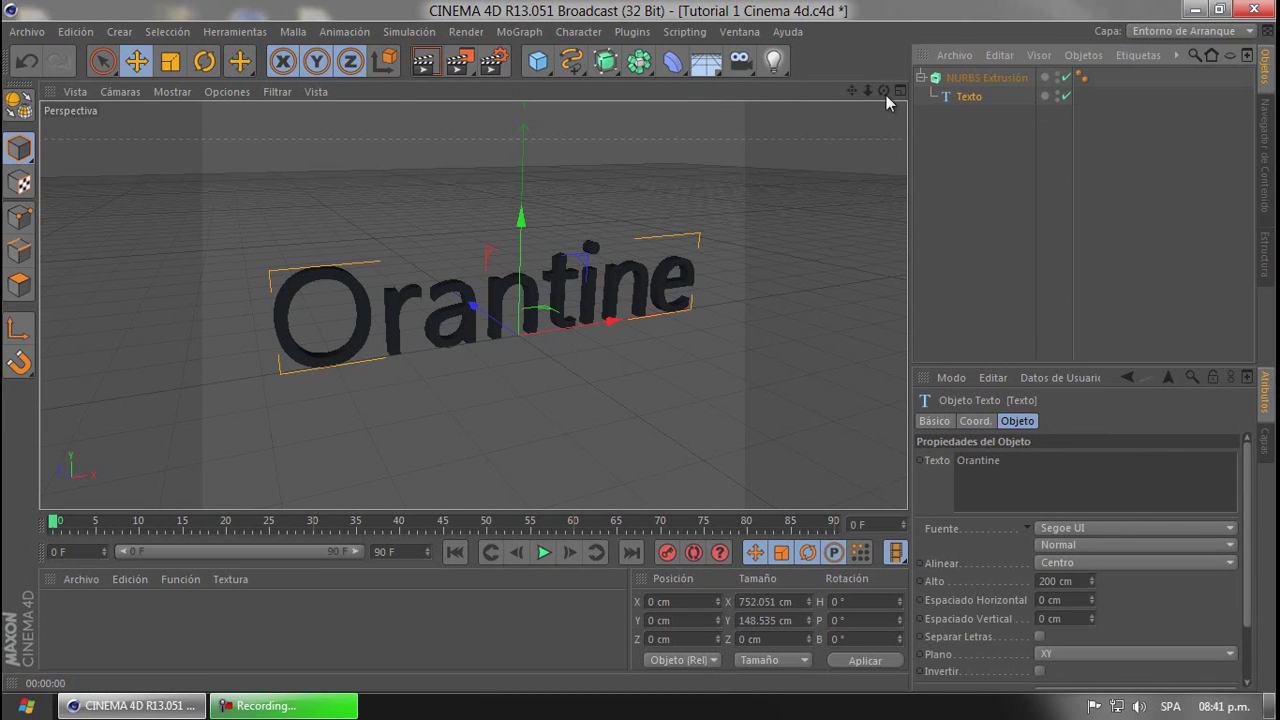
Set the NURBS Extrusión object's Z movement to 50 cm to thicken the text
left_click_drag(883, 90, 647, 354)
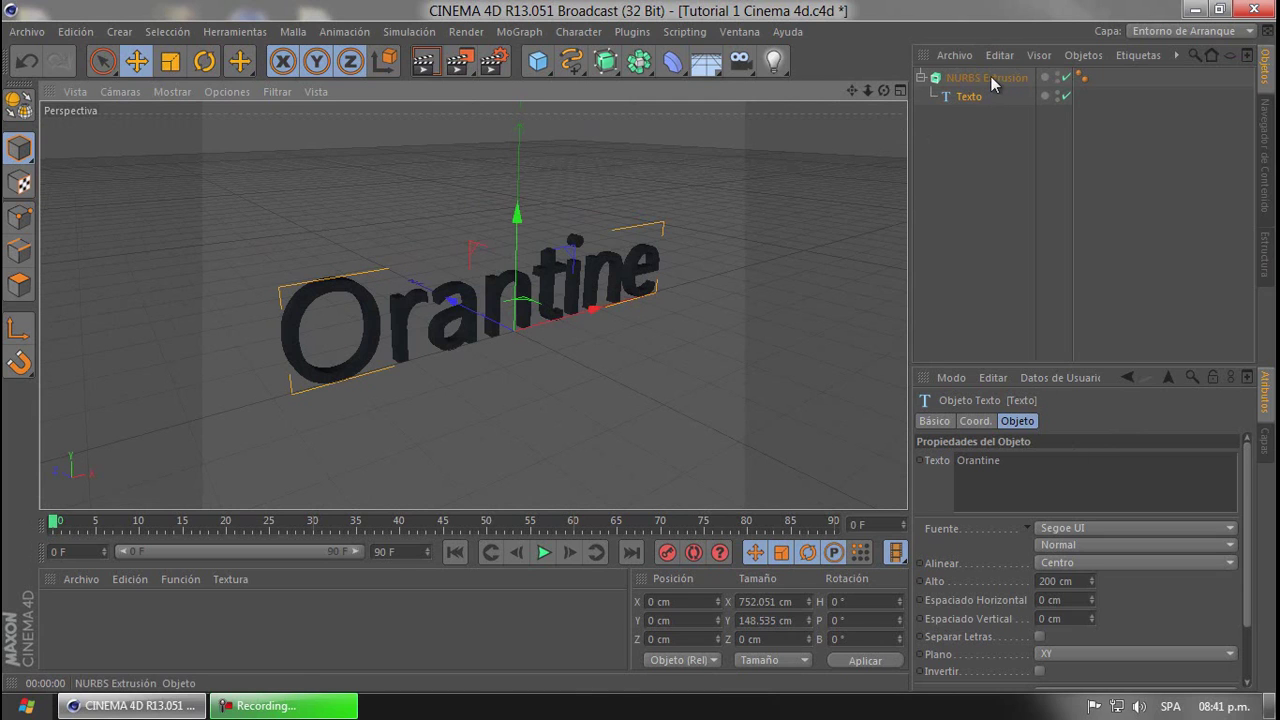
left_click_drag(884, 90, 639, 347)
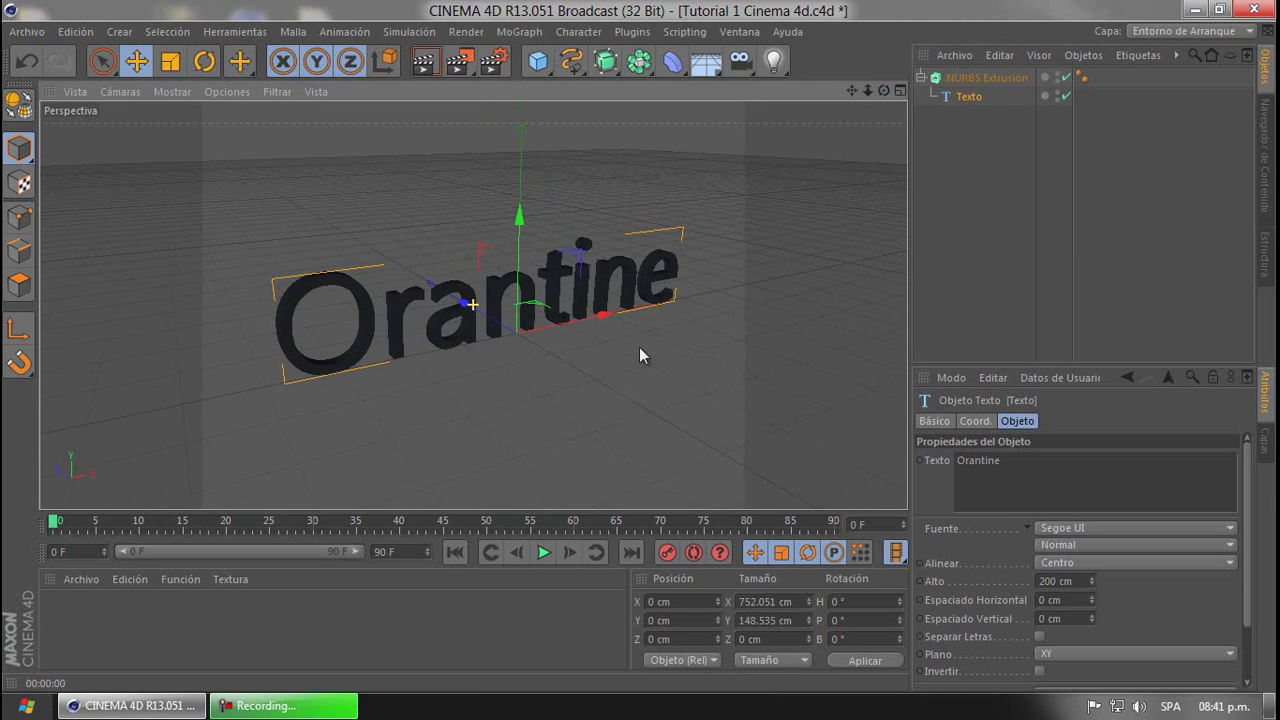
left_click(987, 77)
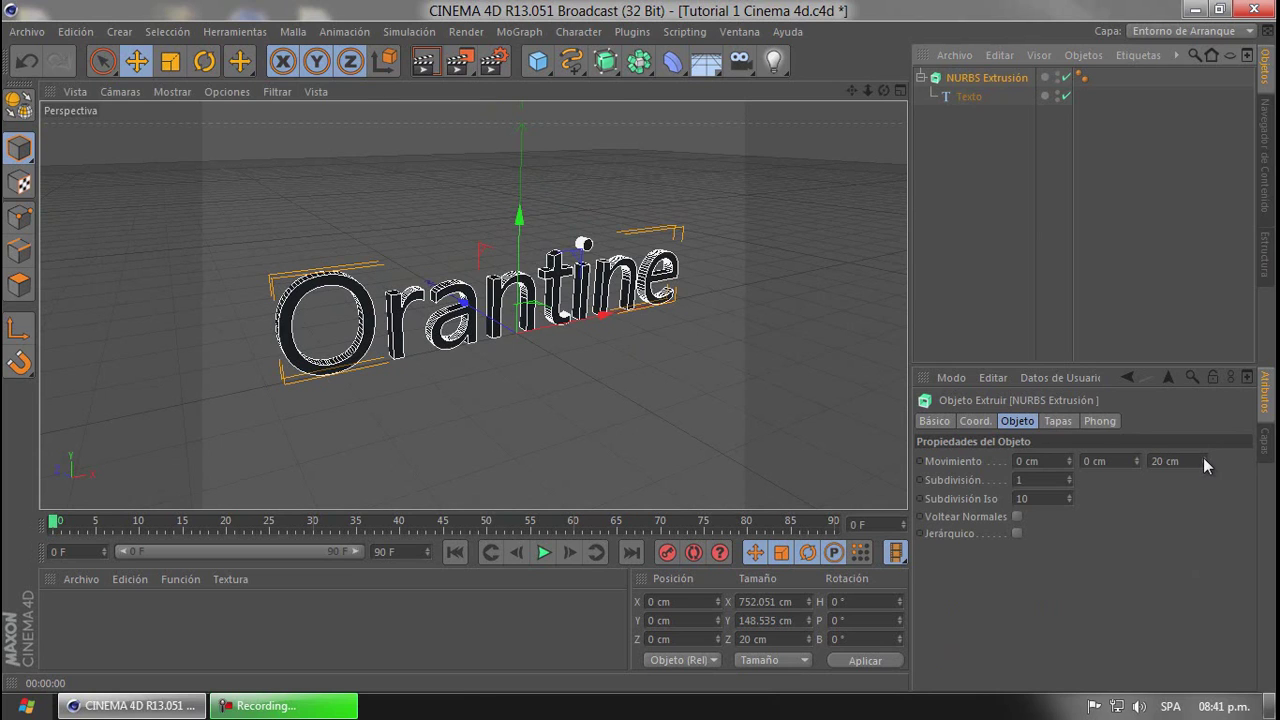
left_click_drag(1203, 457, 1197, 455)
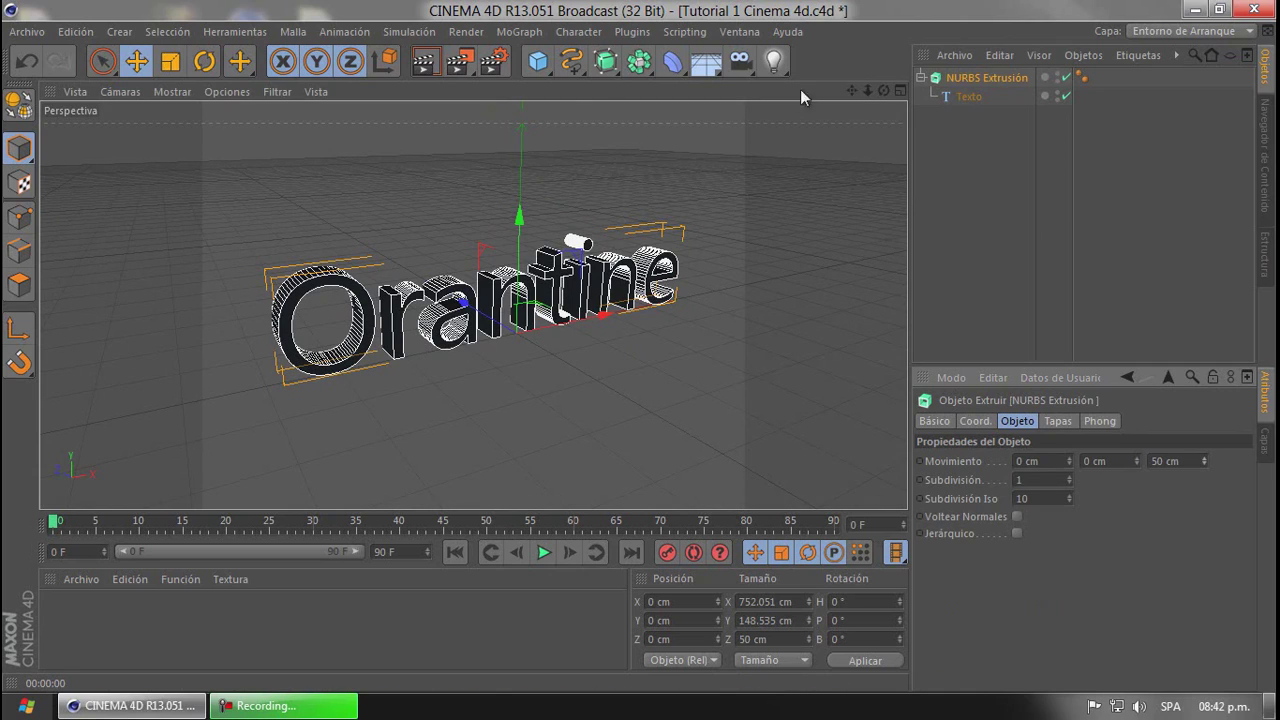
Change the font of the Texto spline inside the extrusion to Lithos Pro Regular
left_click(885, 89)
mouse_move(637, 349)
left_mouse_down()
mouse_move(648, 352)
mouse_move(646, 330)
mouse_move(640, 352)
left_mouse_up()
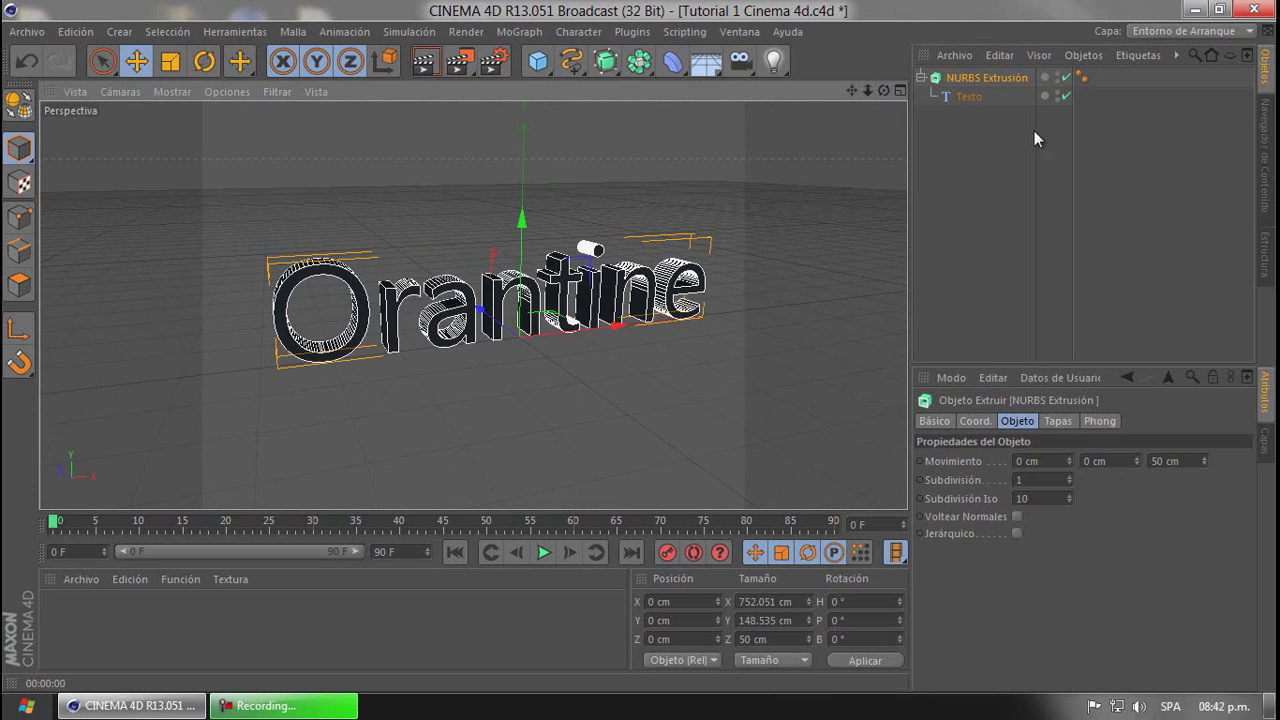
left_click(978, 95)
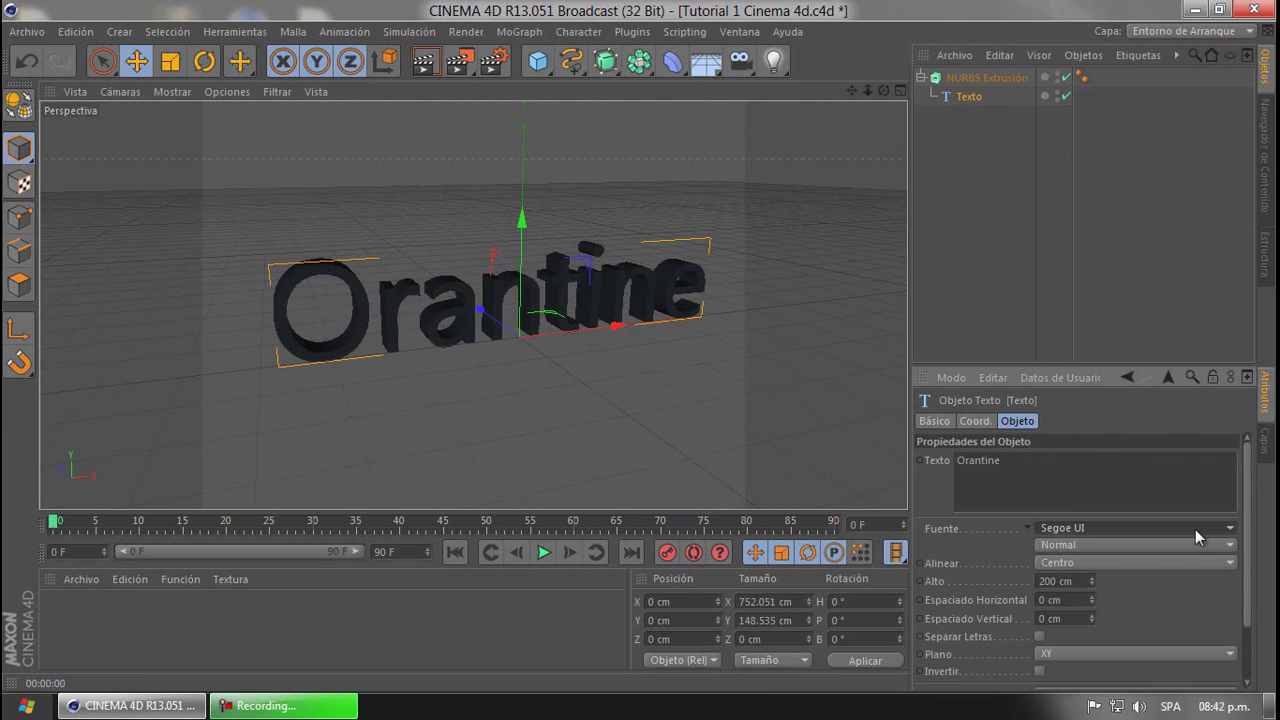
left_click(1091, 527)
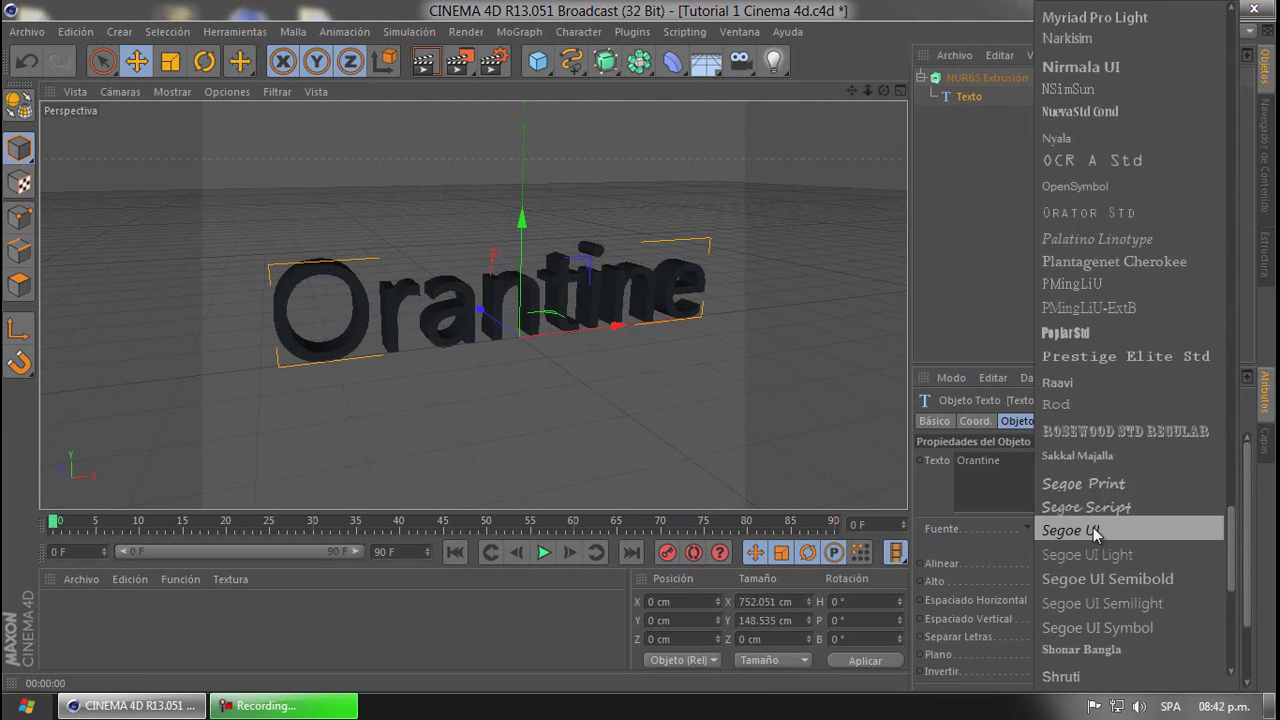
left_click_drag(1240, 548, 1232, 386)
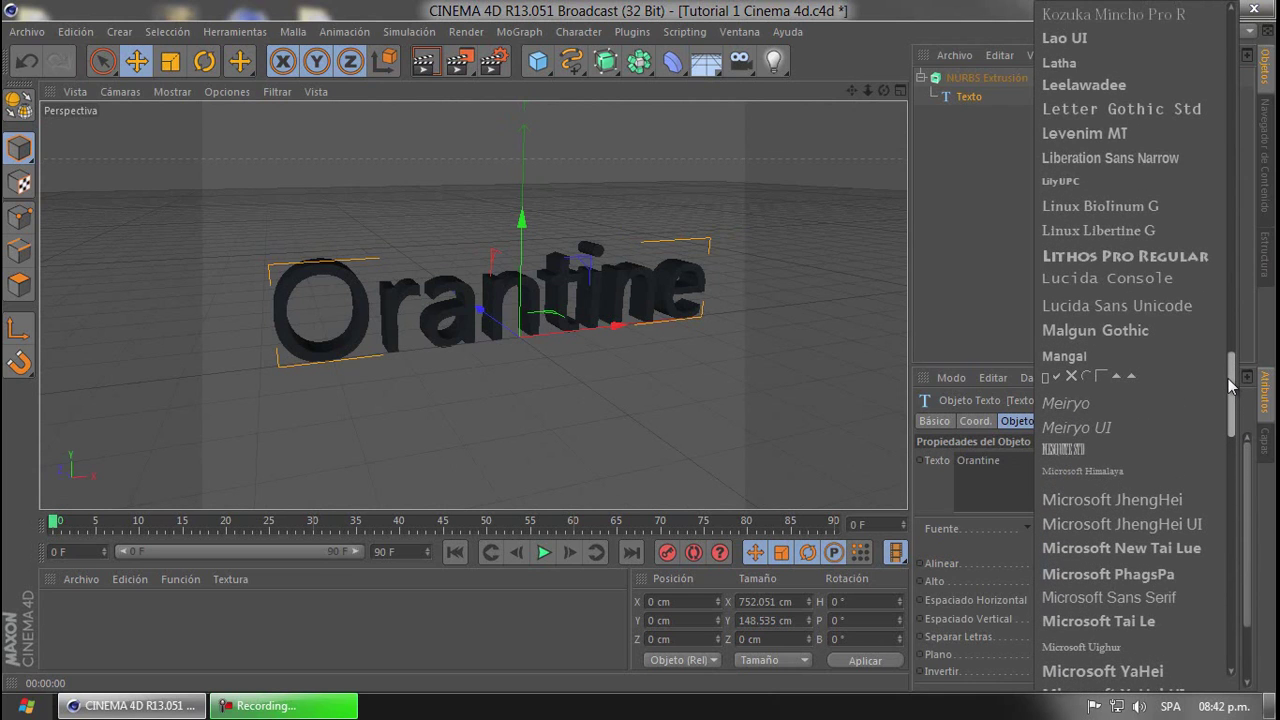
left_click(1082, 259)
Raise the NURBS Extrusión object along the Y axis to about 10.7 cm
left_click_drag(881, 92, 639, 346)
left_click(986, 77)
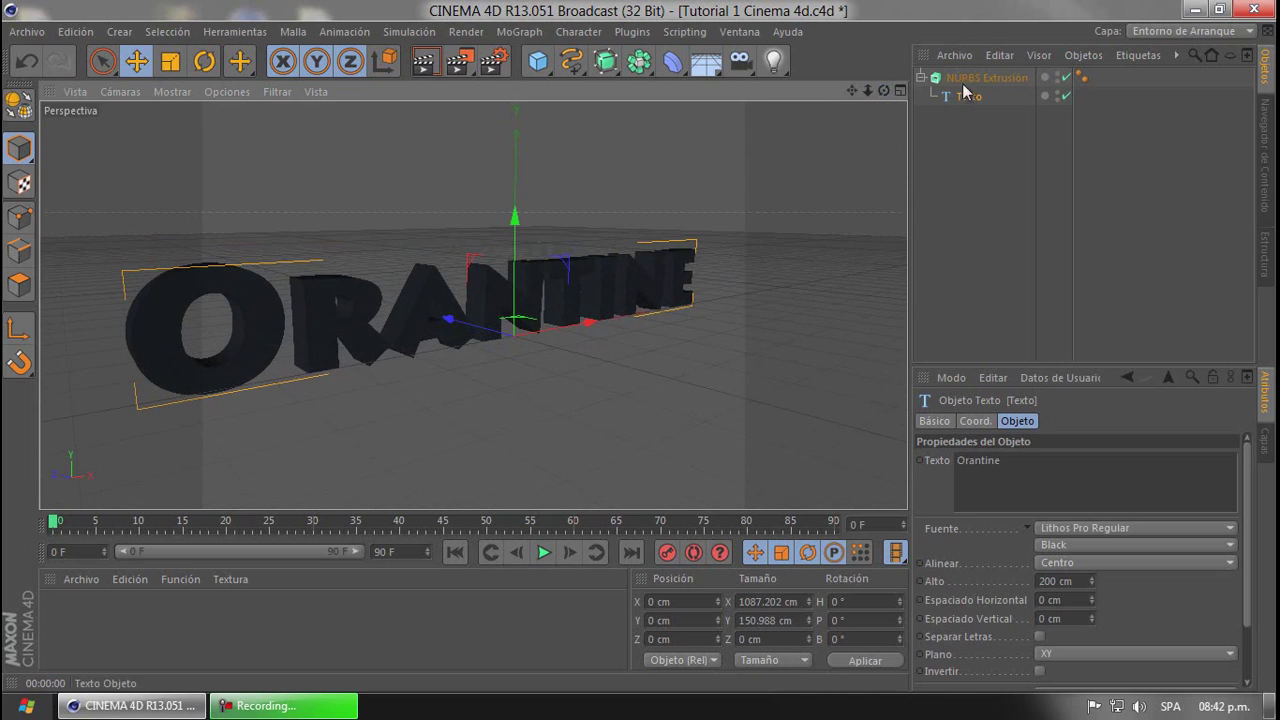
left_click_drag(515, 216, 516, 212)
Frame the whole extruded text in the perspective view, deselect it and render a preview
left_click_drag(868, 91, 640, 348)
mouse_move(851, 91)
left_mouse_down()
mouse_move(640, 346)
mouse_move(851, 91)
left_mouse_up()
mouse_move(638, 346)
left_mouse_down()
mouse_move(884, 91)
mouse_move(638, 346)
left_mouse_up()
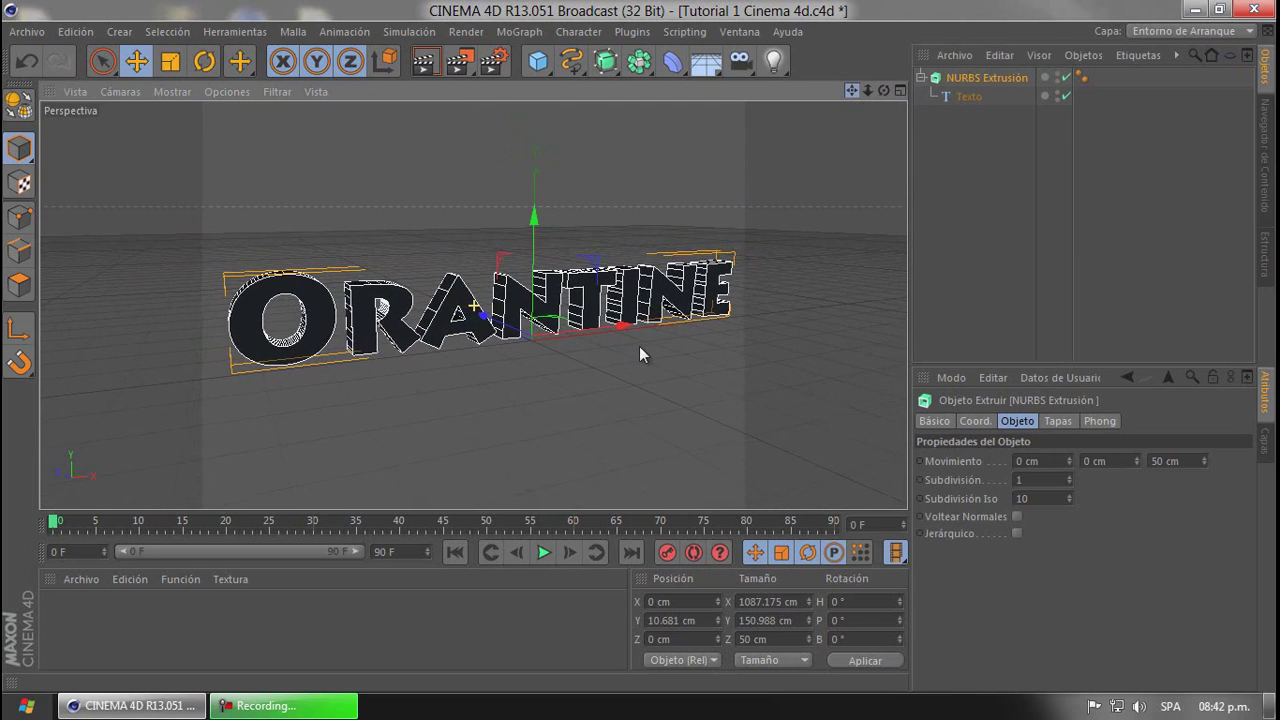
left_click(1001, 145)
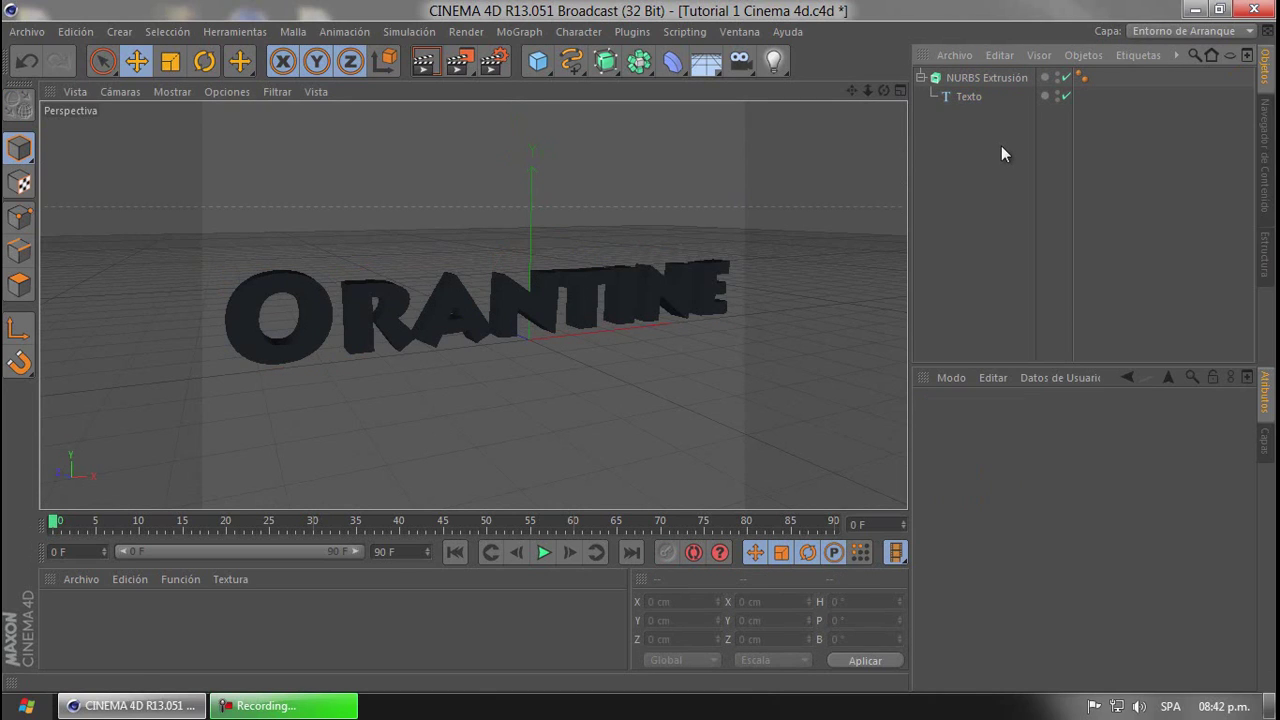
key("ctrl+r")
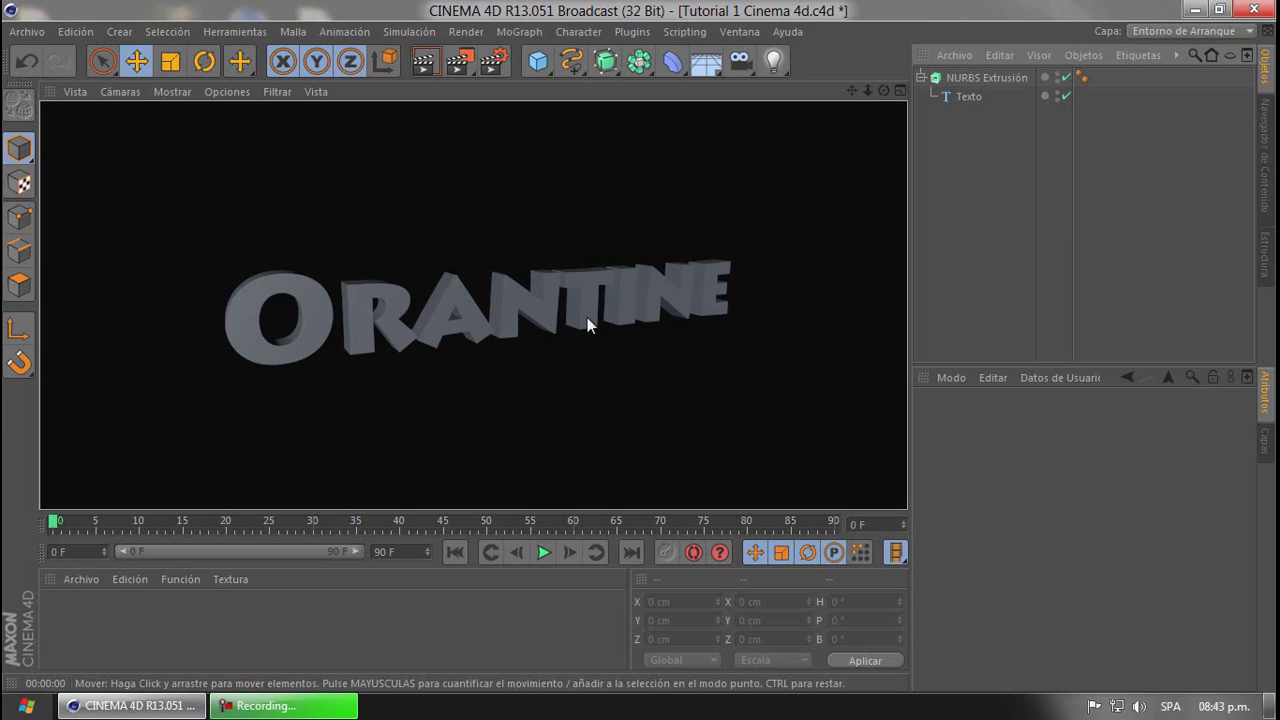
left_click(935, 229)
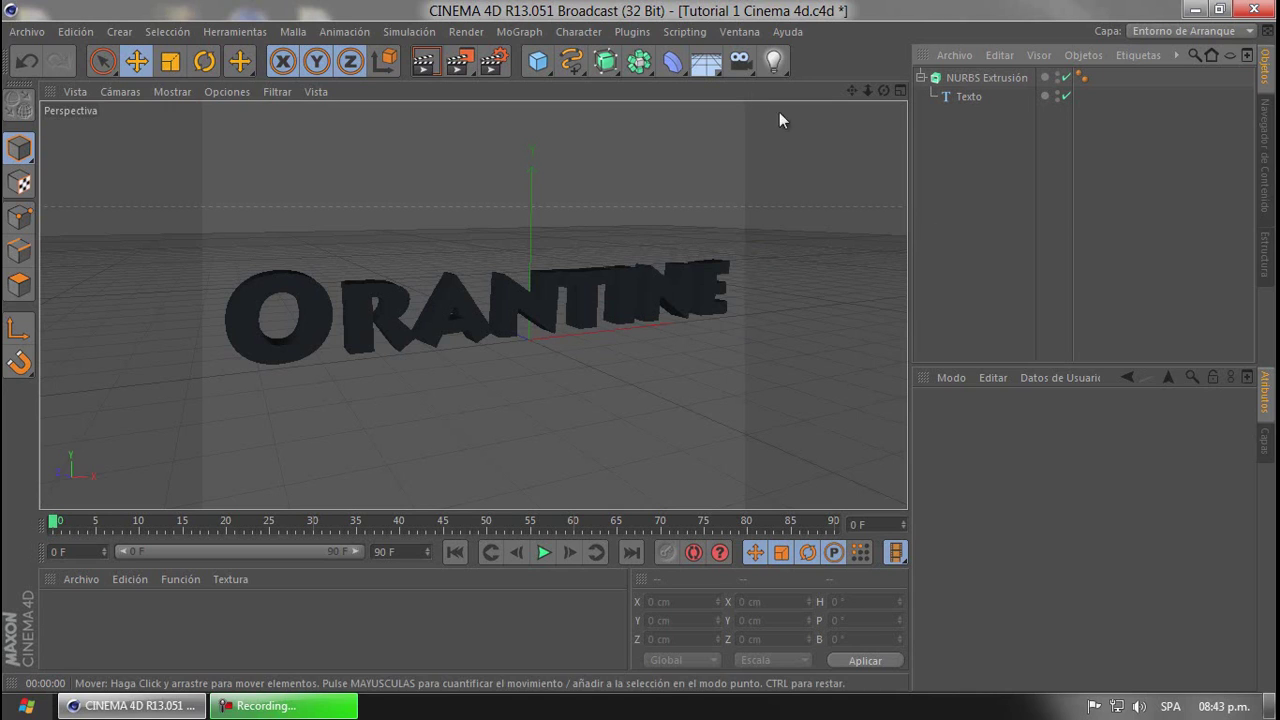
Add a floor (Suelo) and a sky (Cielo) object to the scene
left_click(708, 64)
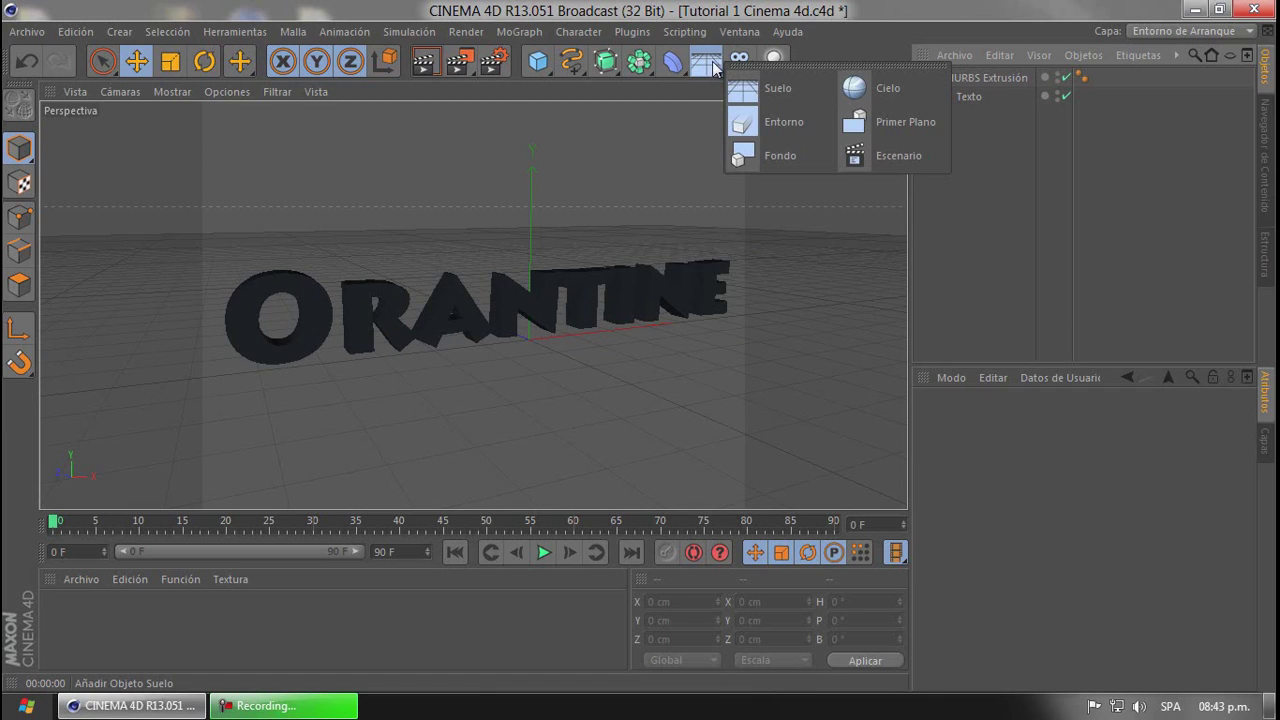
left_click(779, 89)
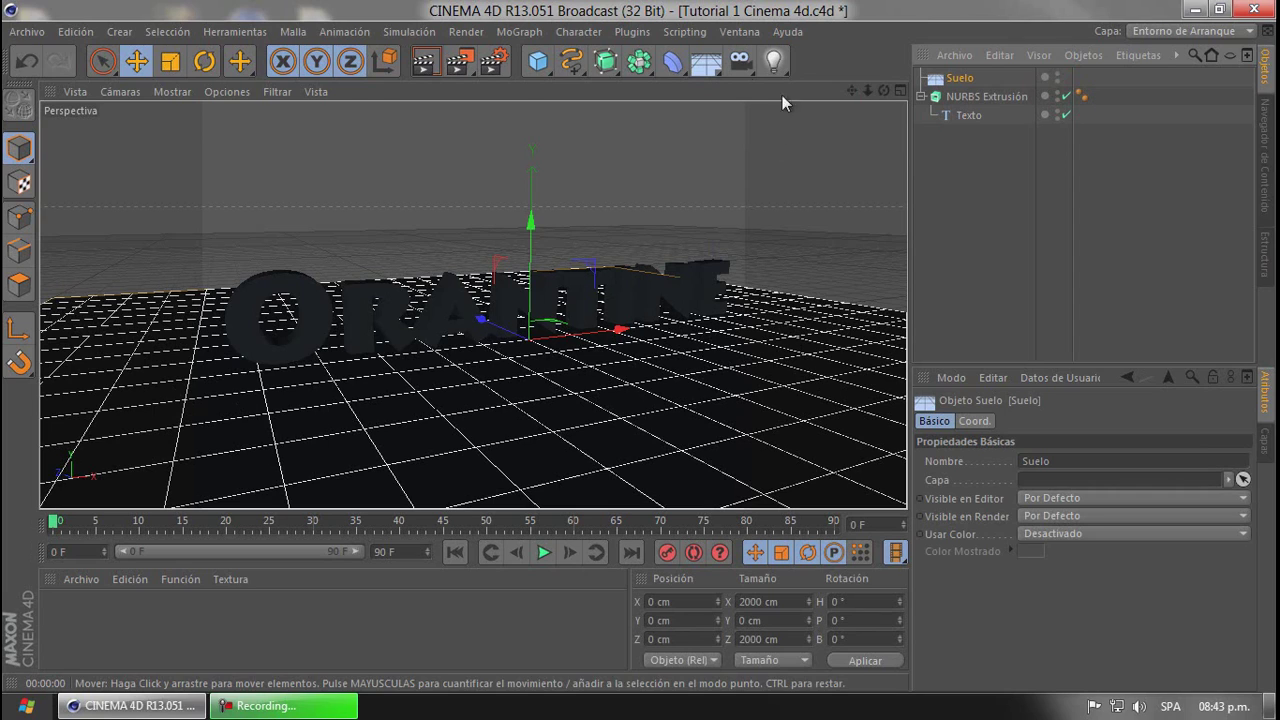
left_click(706, 66)
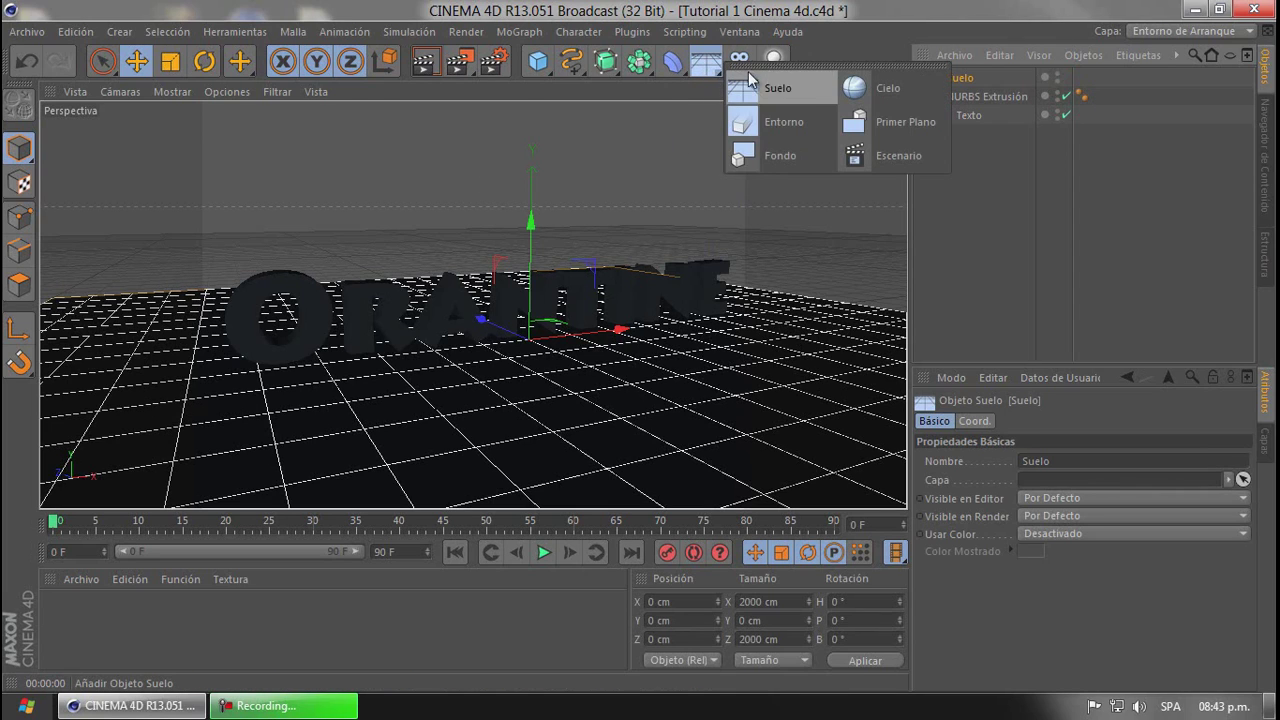
left_click(886, 92)
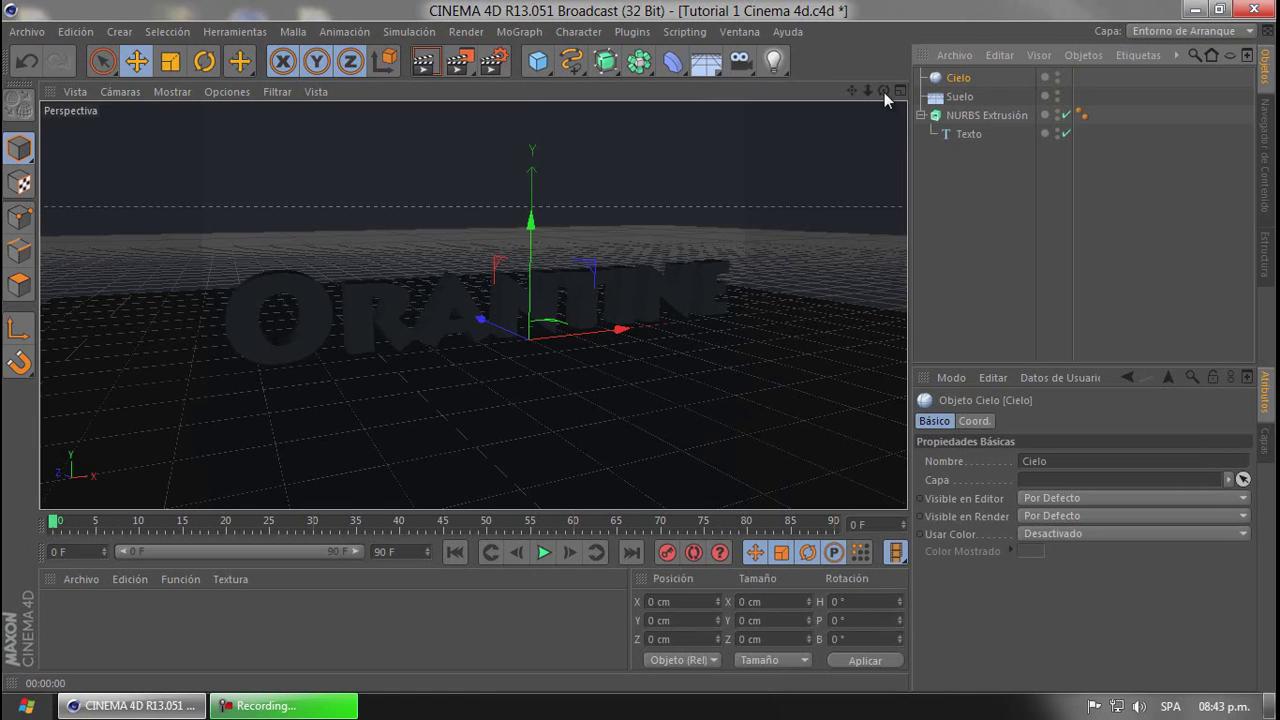
Render a preview of the text with the floor and sky, and deselect the sky object
left_click_drag(884, 92, 640, 347)
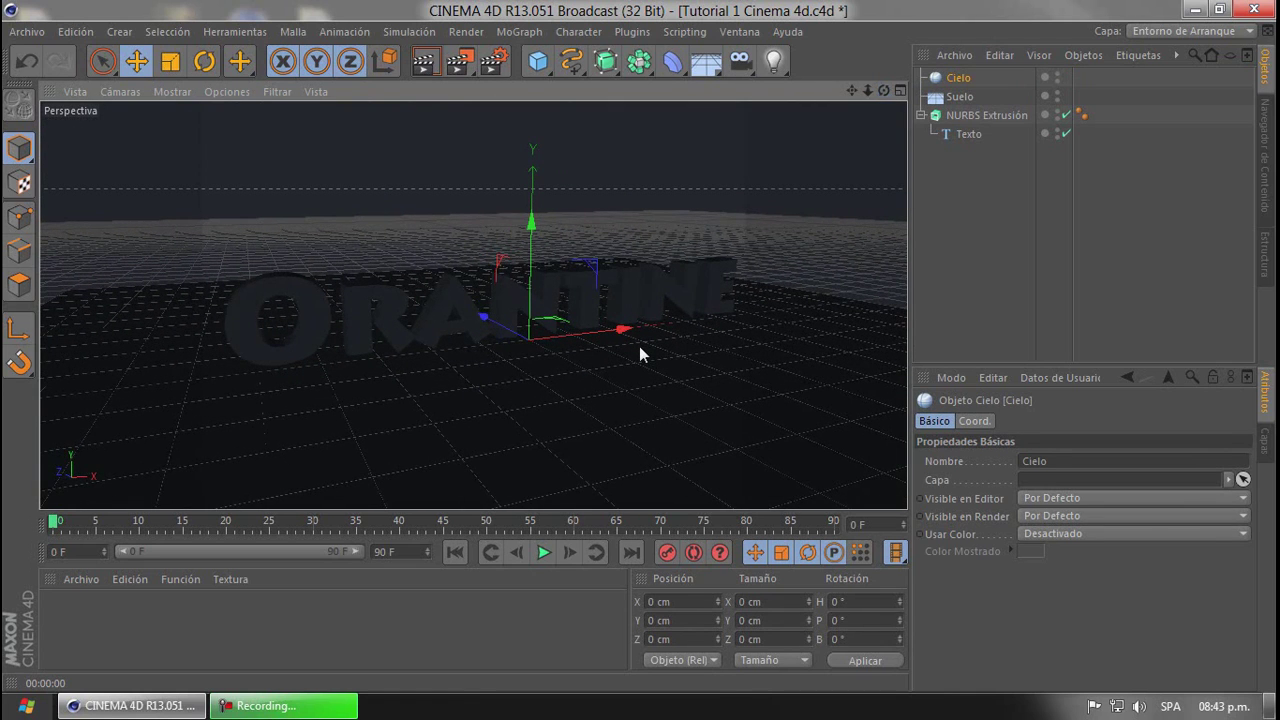
key("ctrl+r")
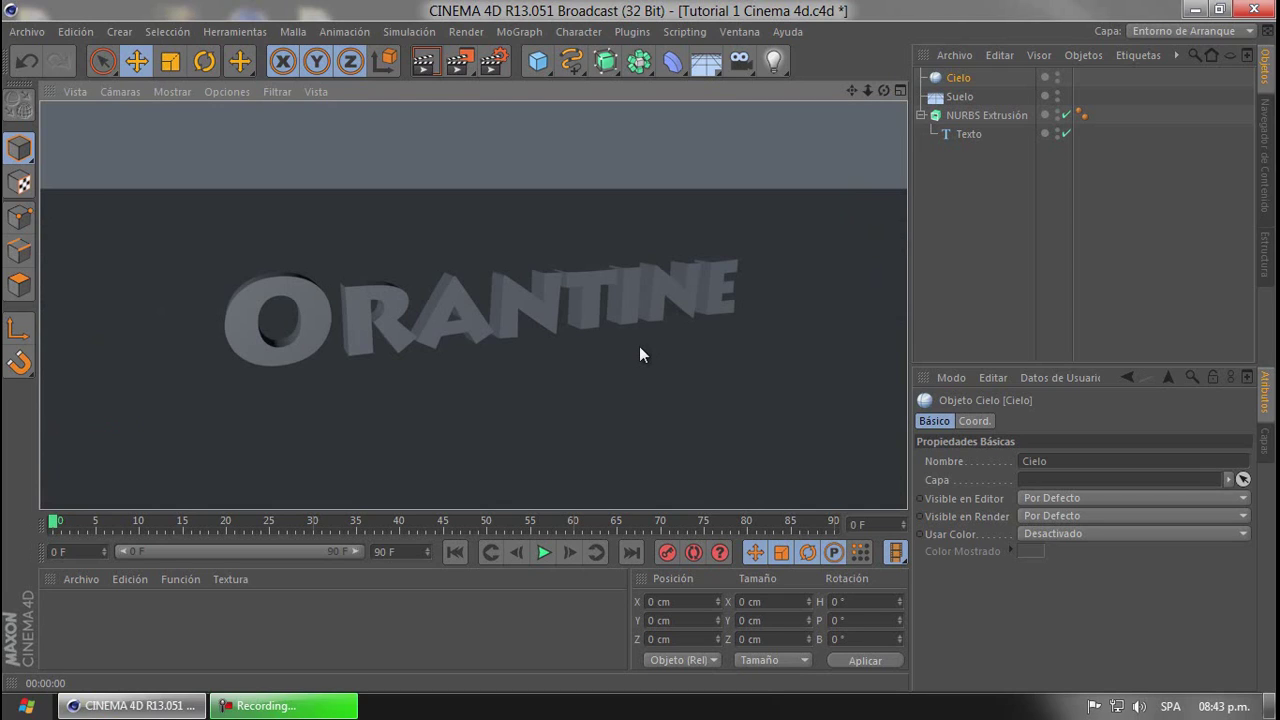
left_click(954, 186)
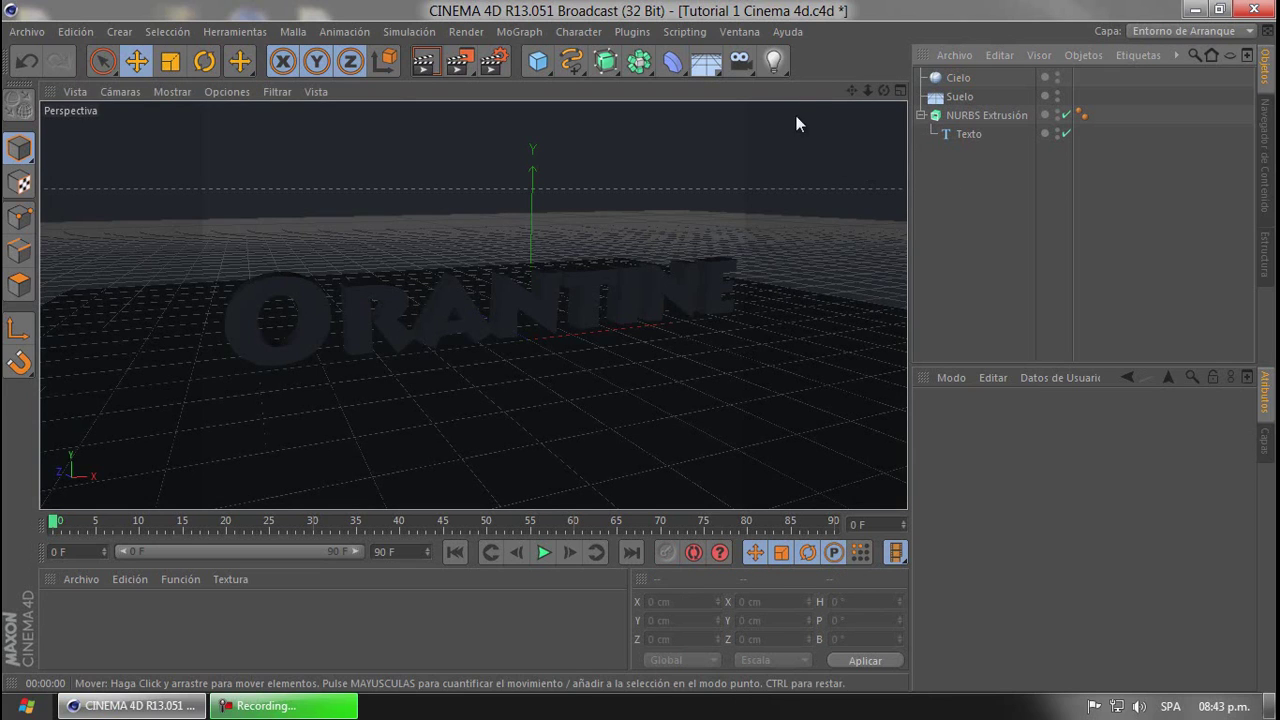
Try an omni light placed at about Y 286 cm and Z -371 cm, and delete it
left_click(775, 64)
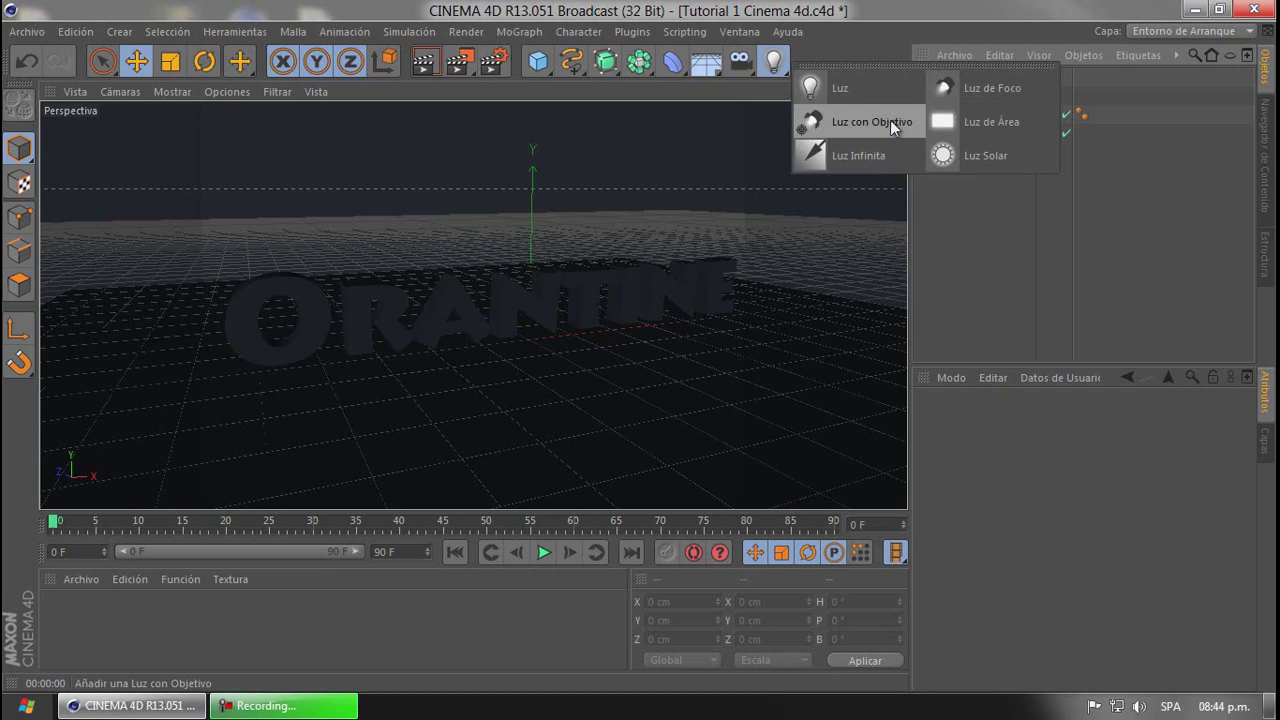
left_click(851, 88)
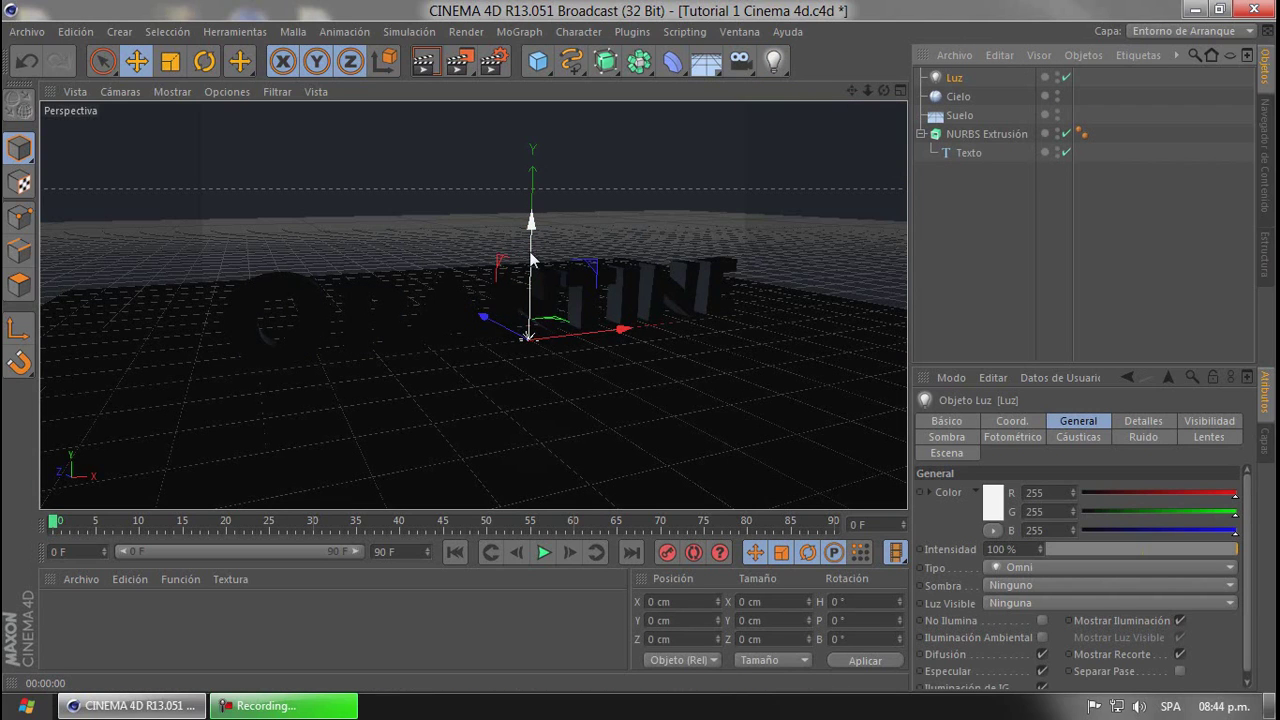
left_click_drag(531, 257, 565, 142)
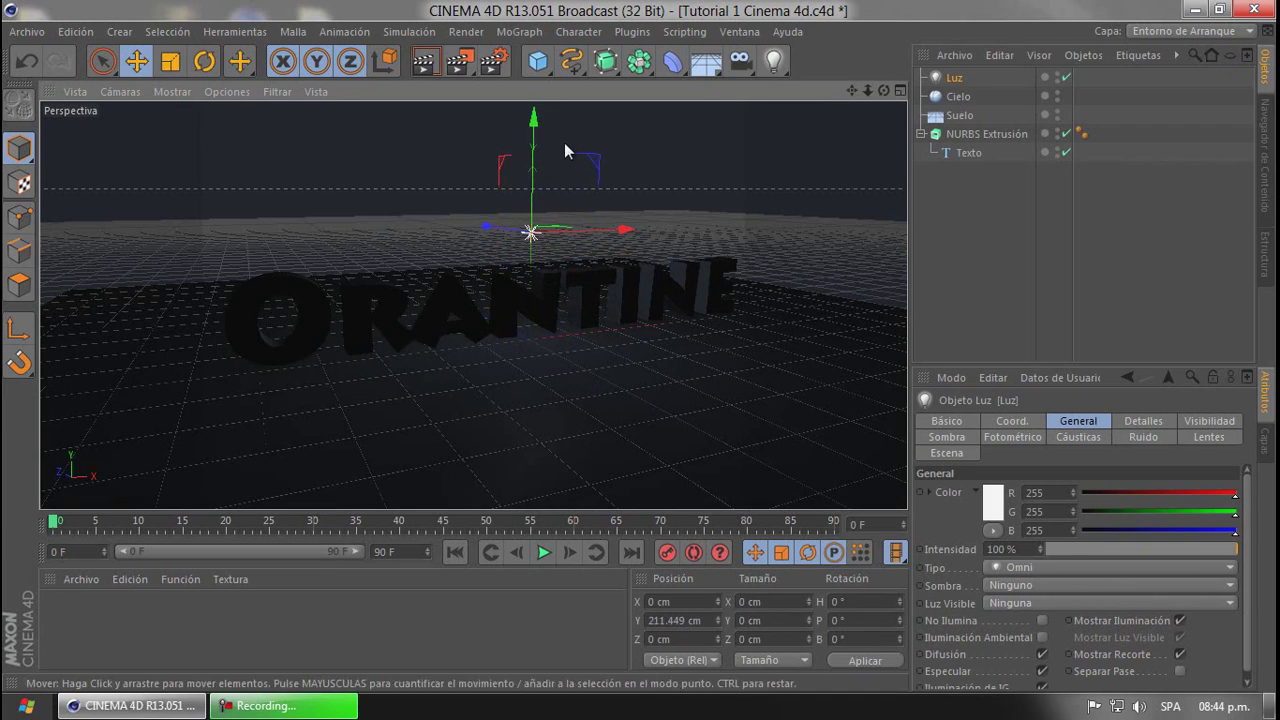
left_click_drag(488, 229, 598, 279)
left_click_drag(680, 190, 680, 130)
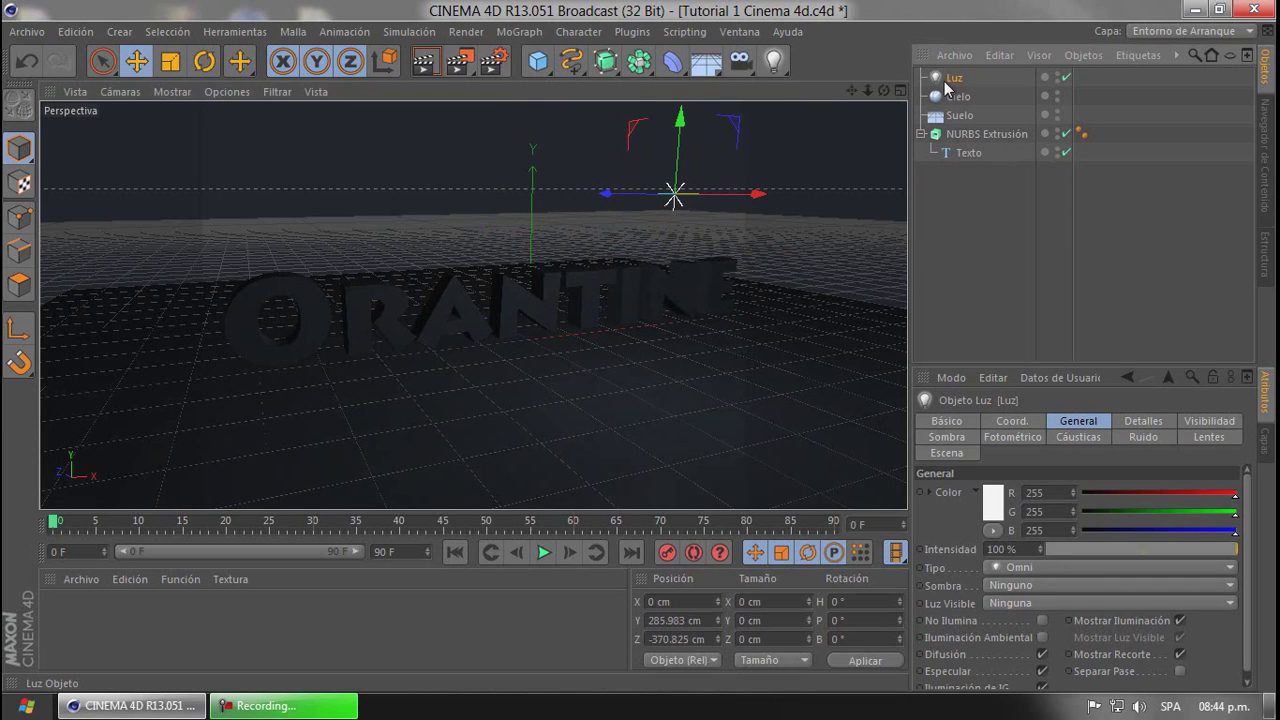
key("Delete")
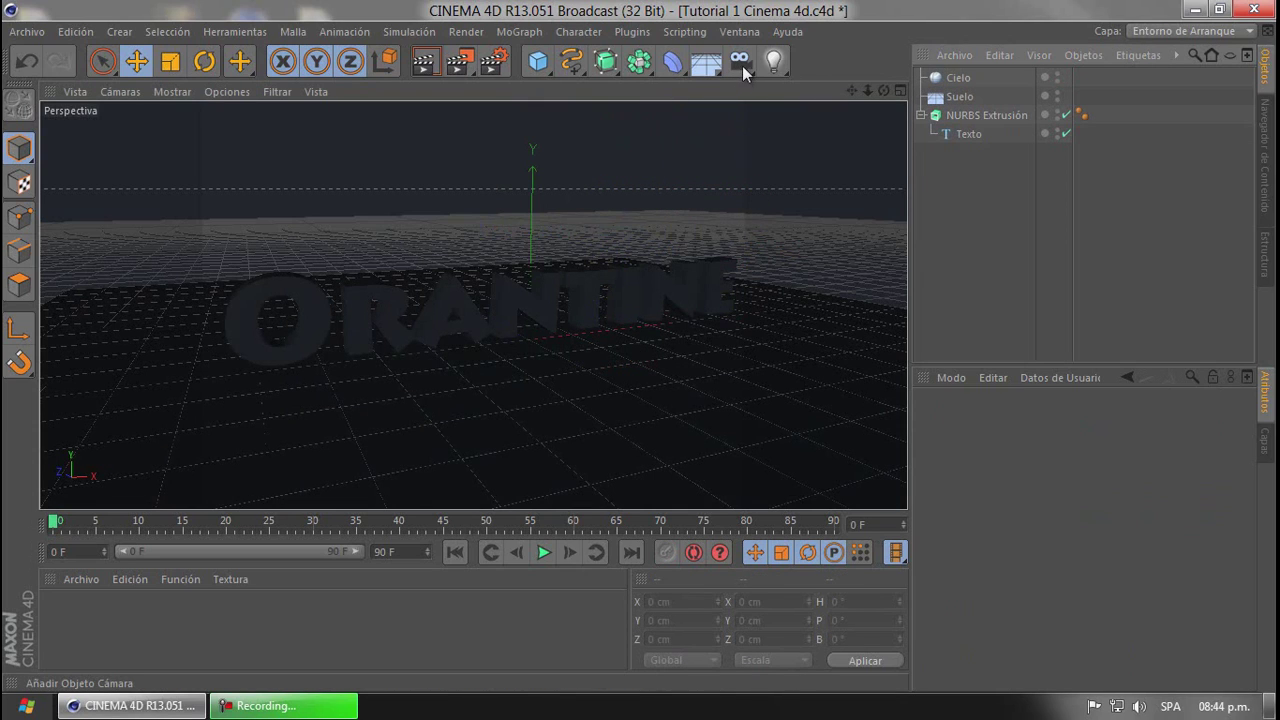
Add a spot light (Luz de Foco) and move it to about Y 256 cm and Z -416 cm
left_click(772, 66)
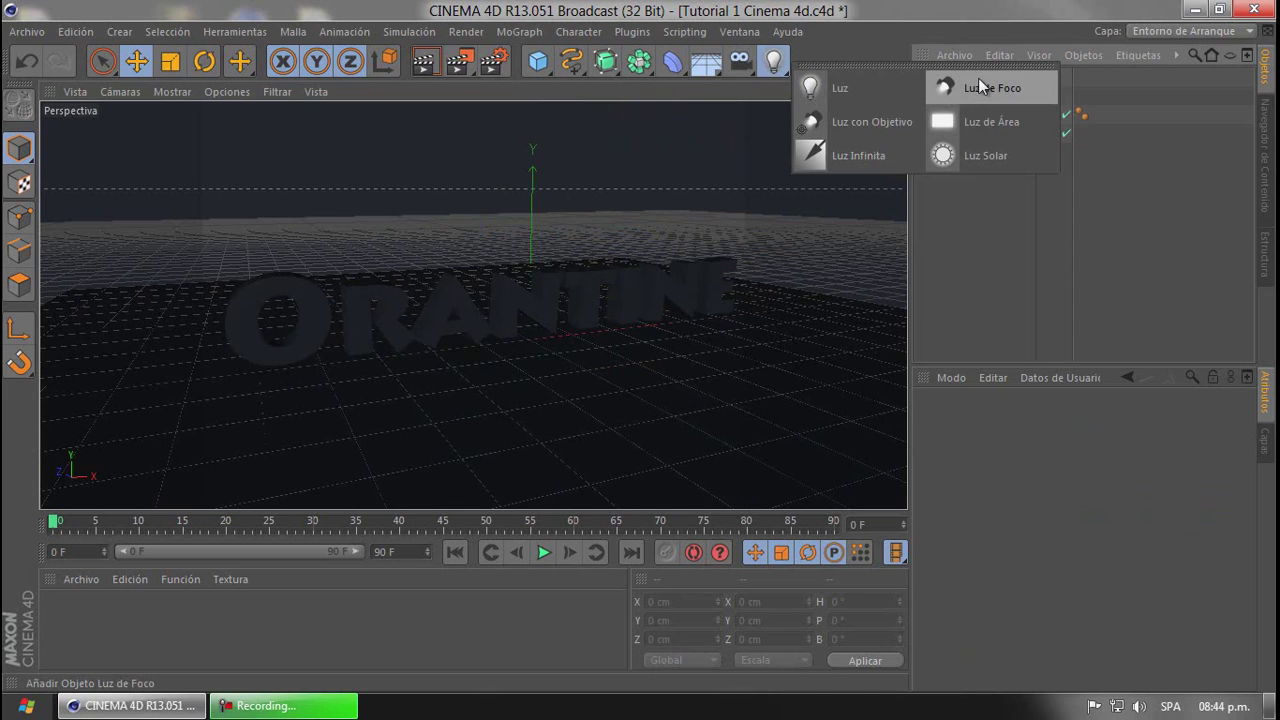
left_click(980, 88)
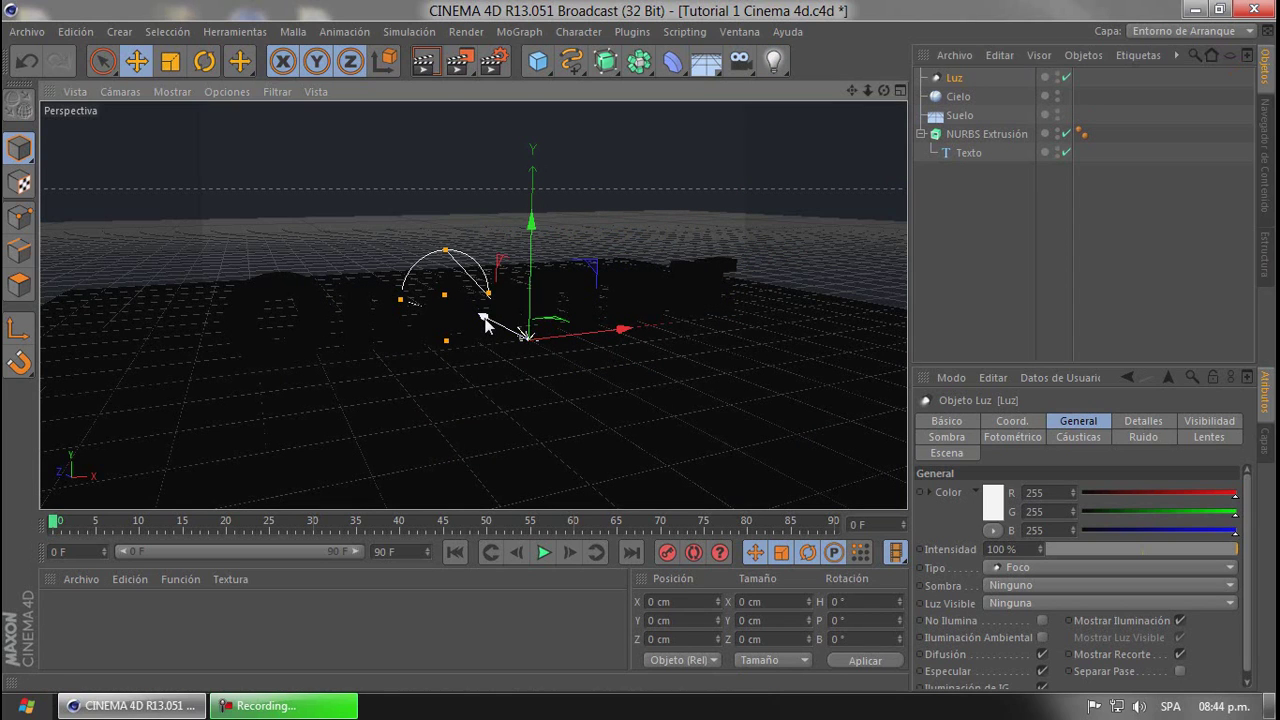
left_click_drag(491, 323, 607, 402)
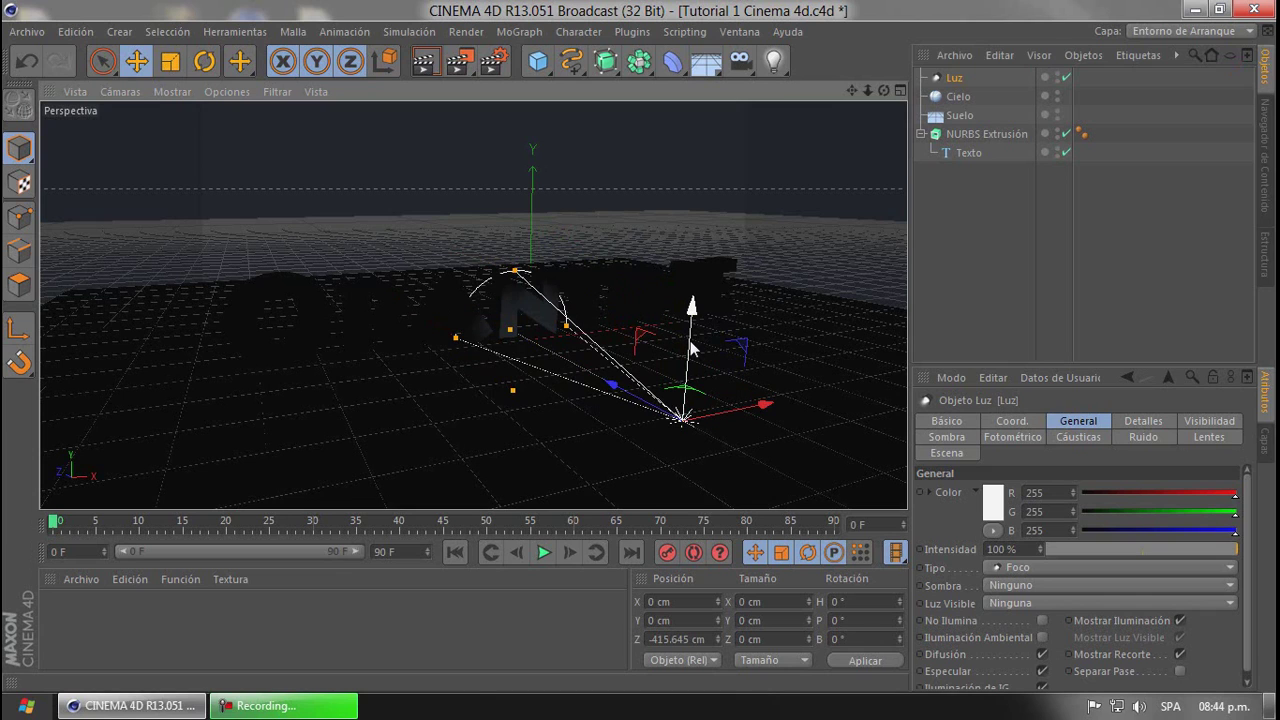
left_click_drag(692, 345, 698, 140)
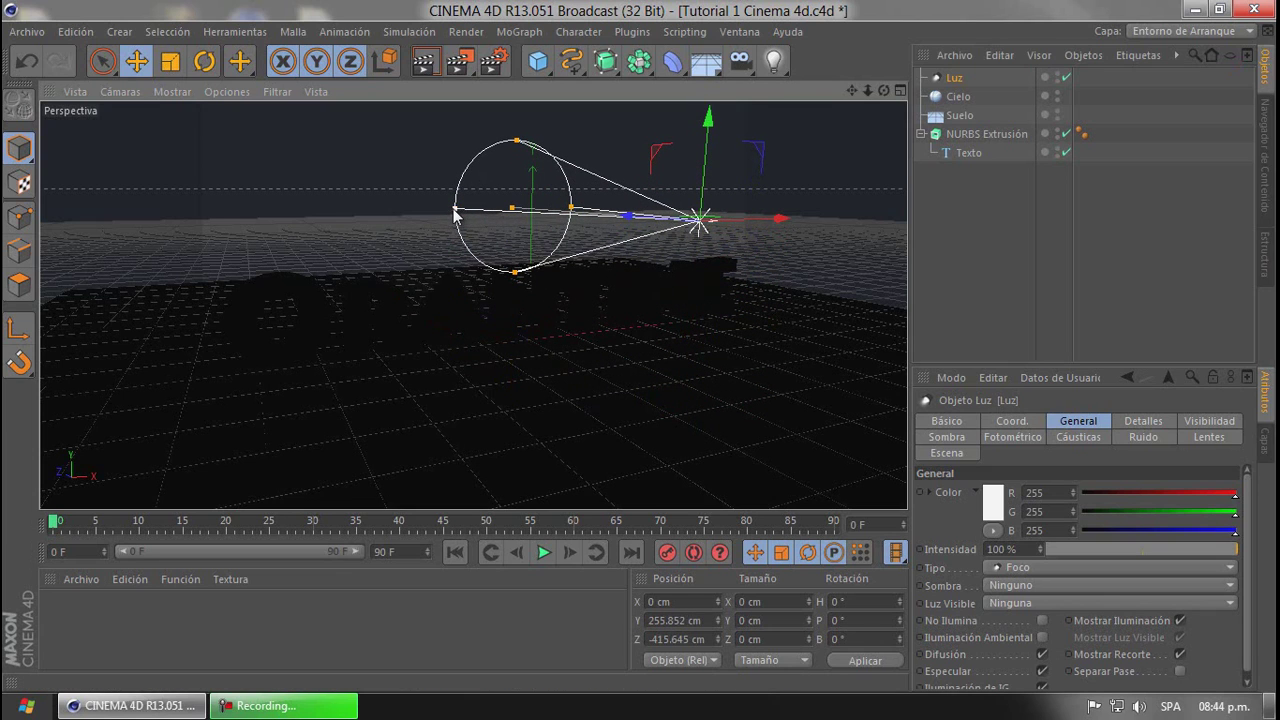
Widen the spot light's cone and tilt the light down to a pitch of about -32°
left_click_drag(456, 209, 424, 219)
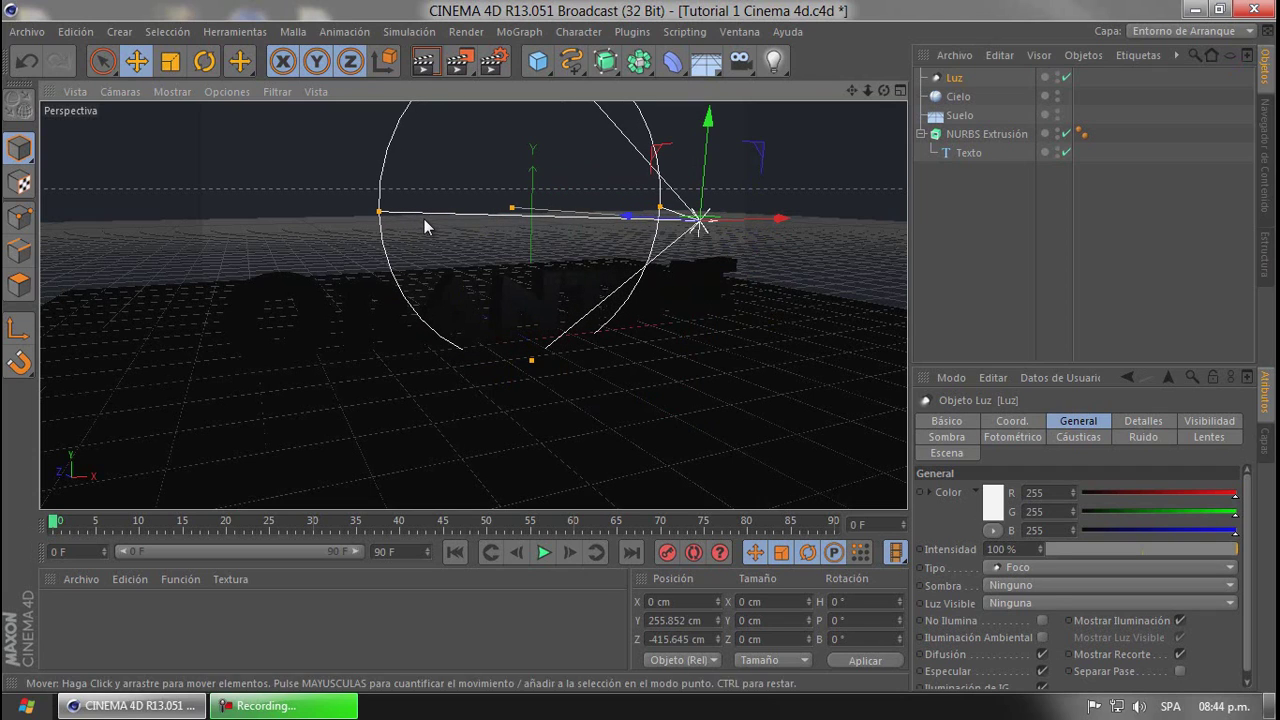
left_click(205, 62)
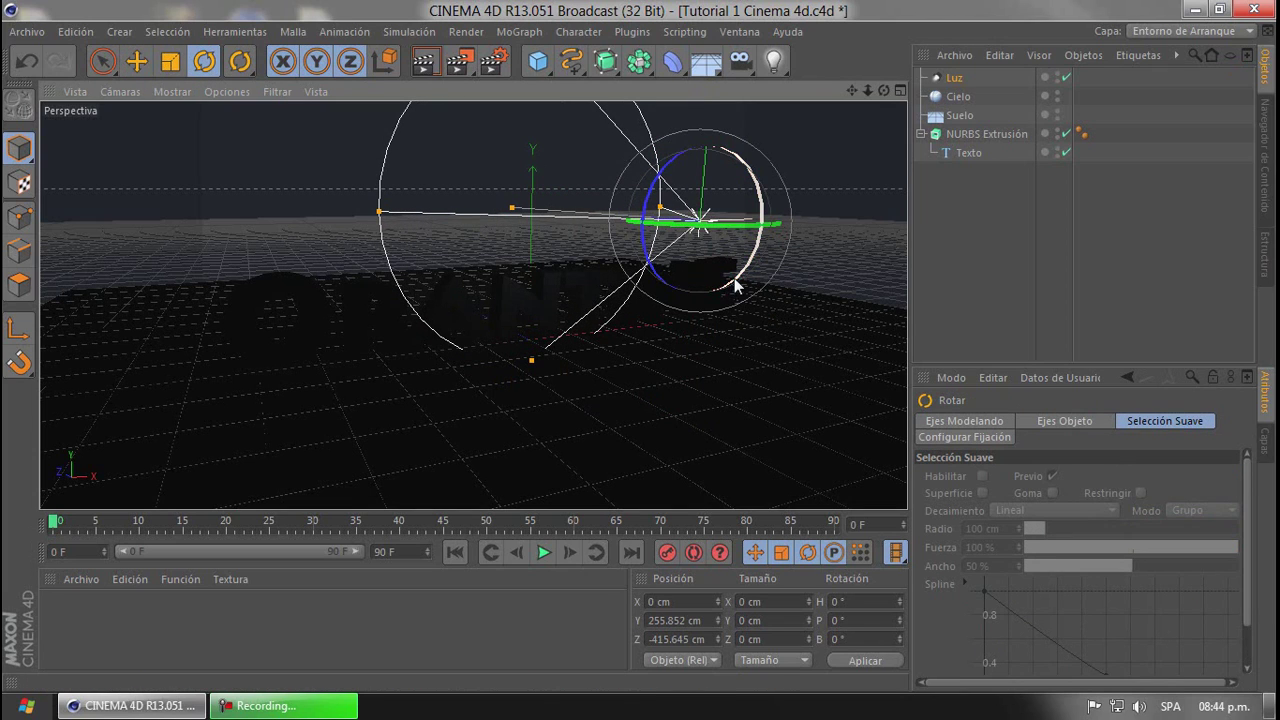
left_click_drag(737, 287, 749, 249)
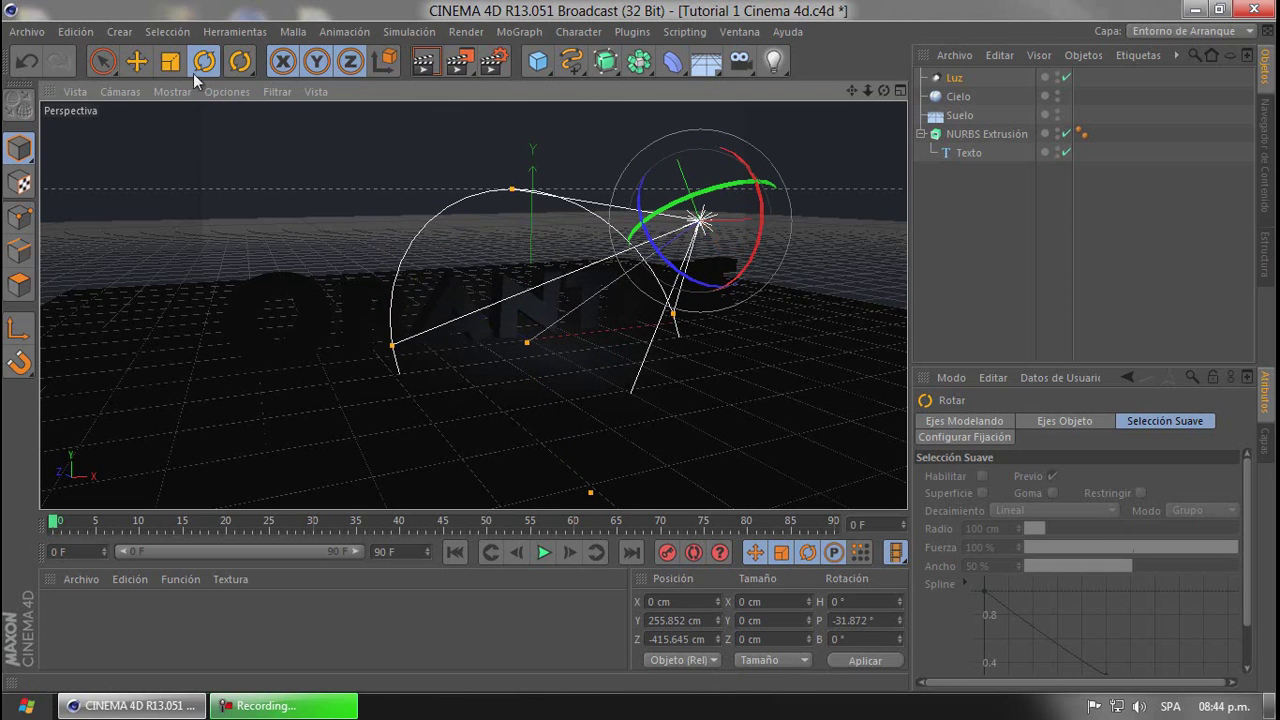
Move the spot light back along its axis to about Y 429 cm and Z -695 cm, and render a preview
left_click(137, 62)
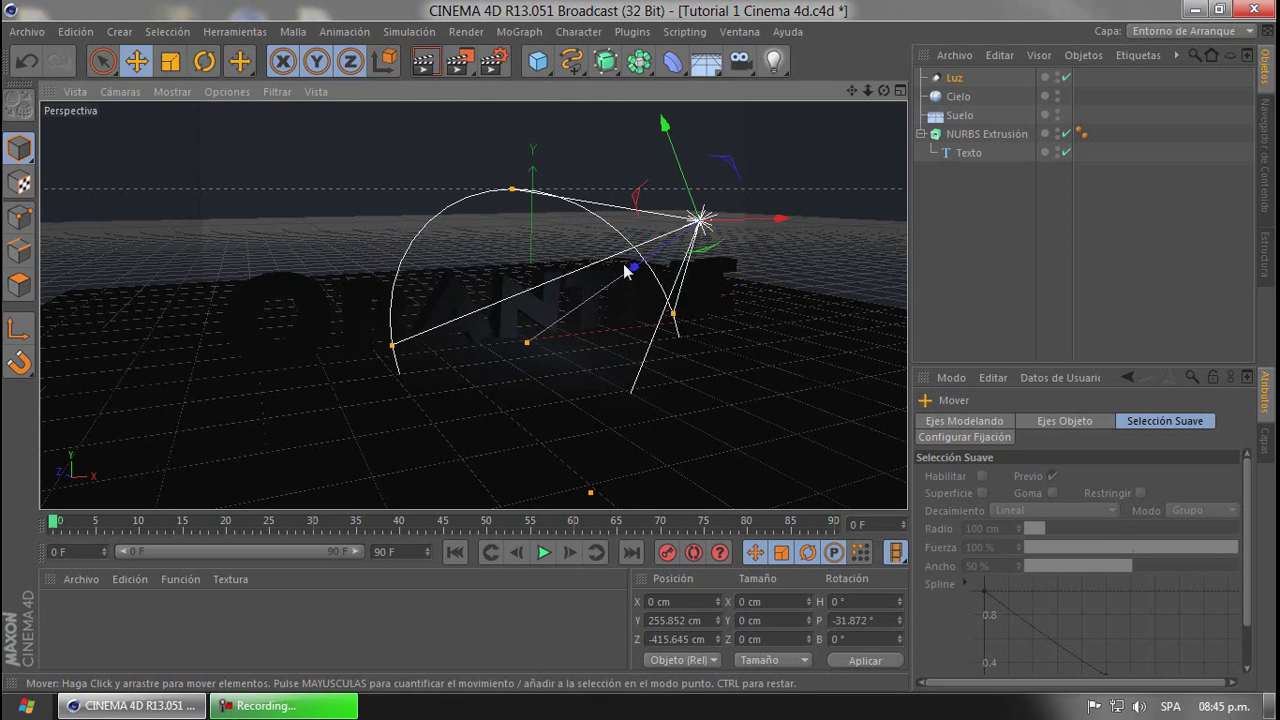
left_click_drag(634, 268, 811, 234)
scroll(808, 245, "down", 2)
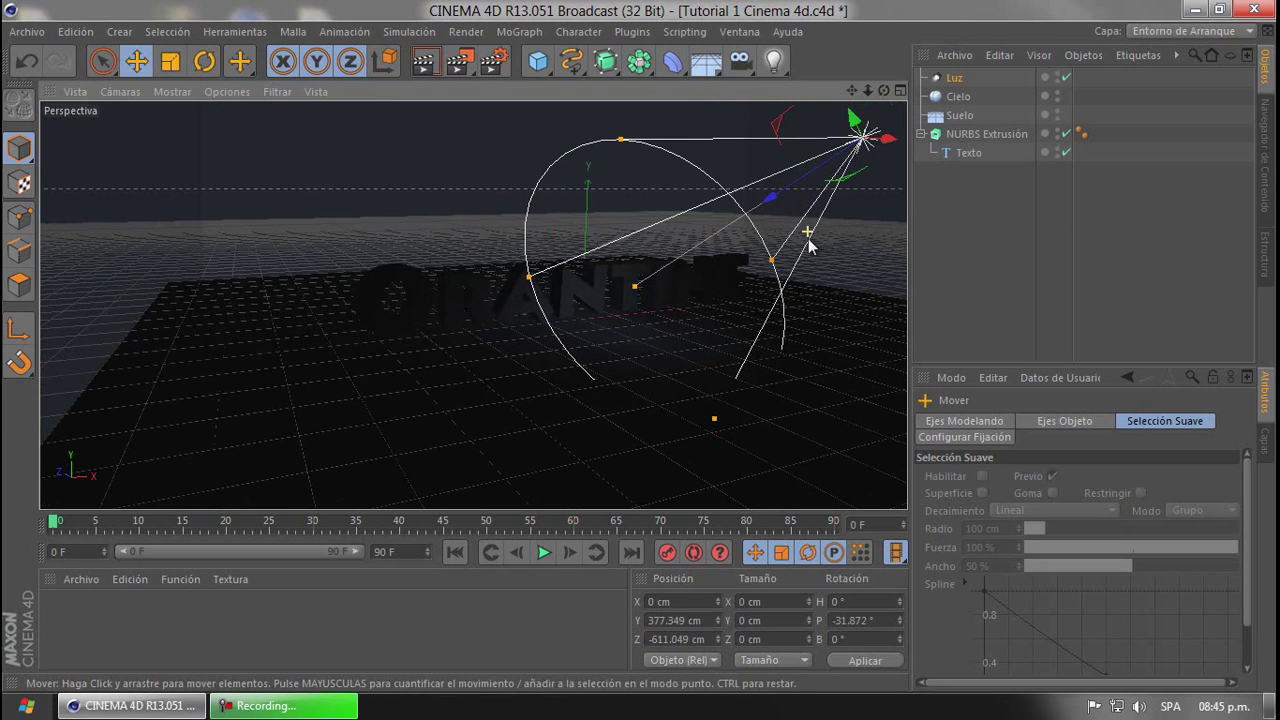
left_click_drag(631, 355, 772, 212, "alt")
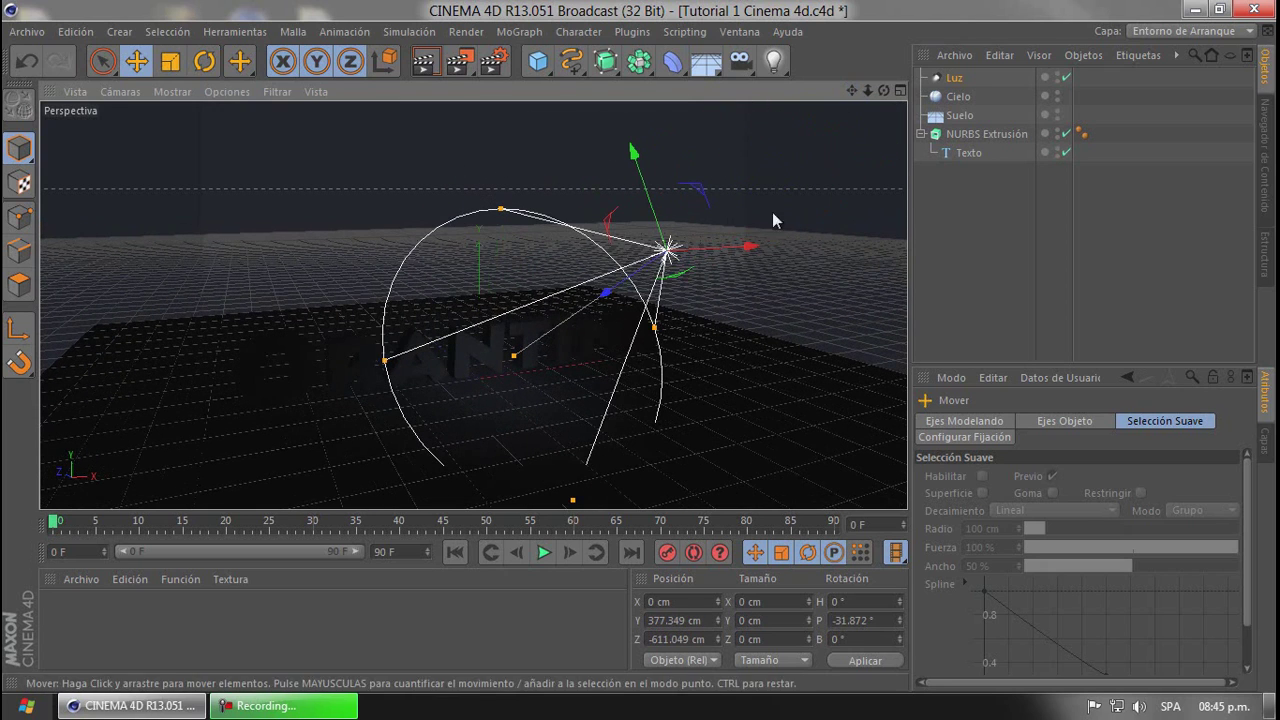
left_click_drag(607, 290, 676, 279)
left_click(954, 202)
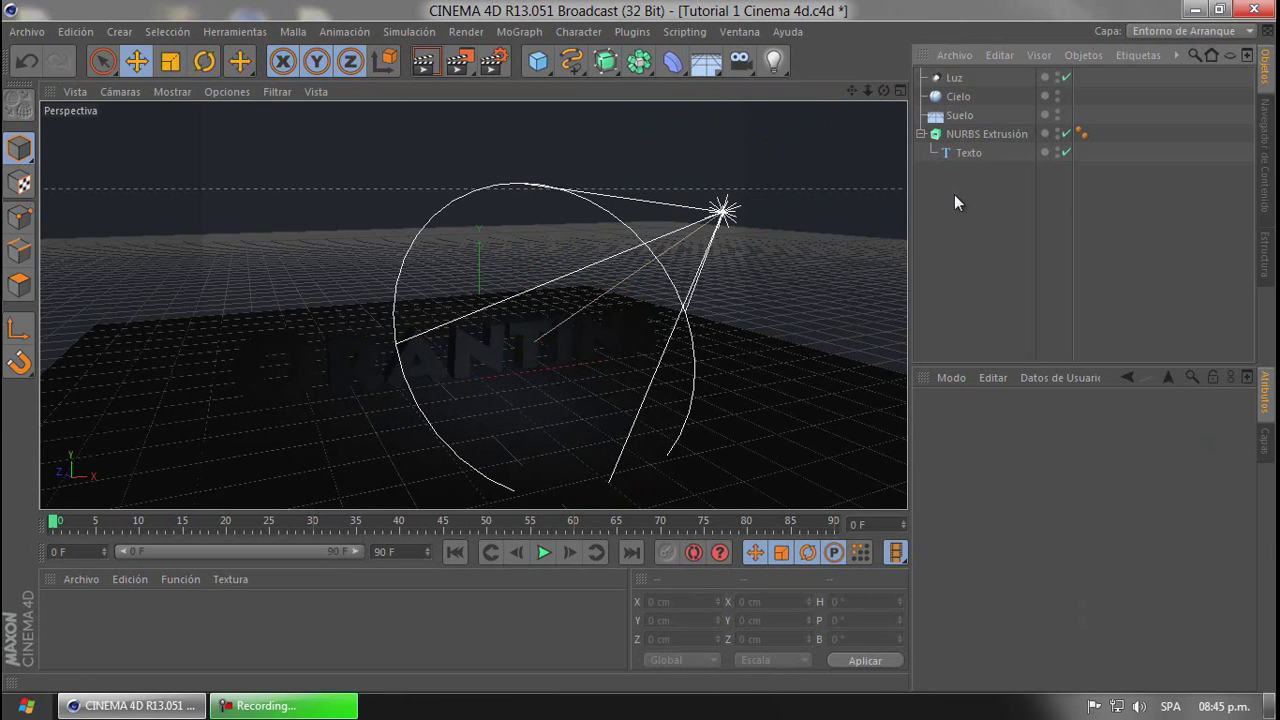
key("ctrl+r")
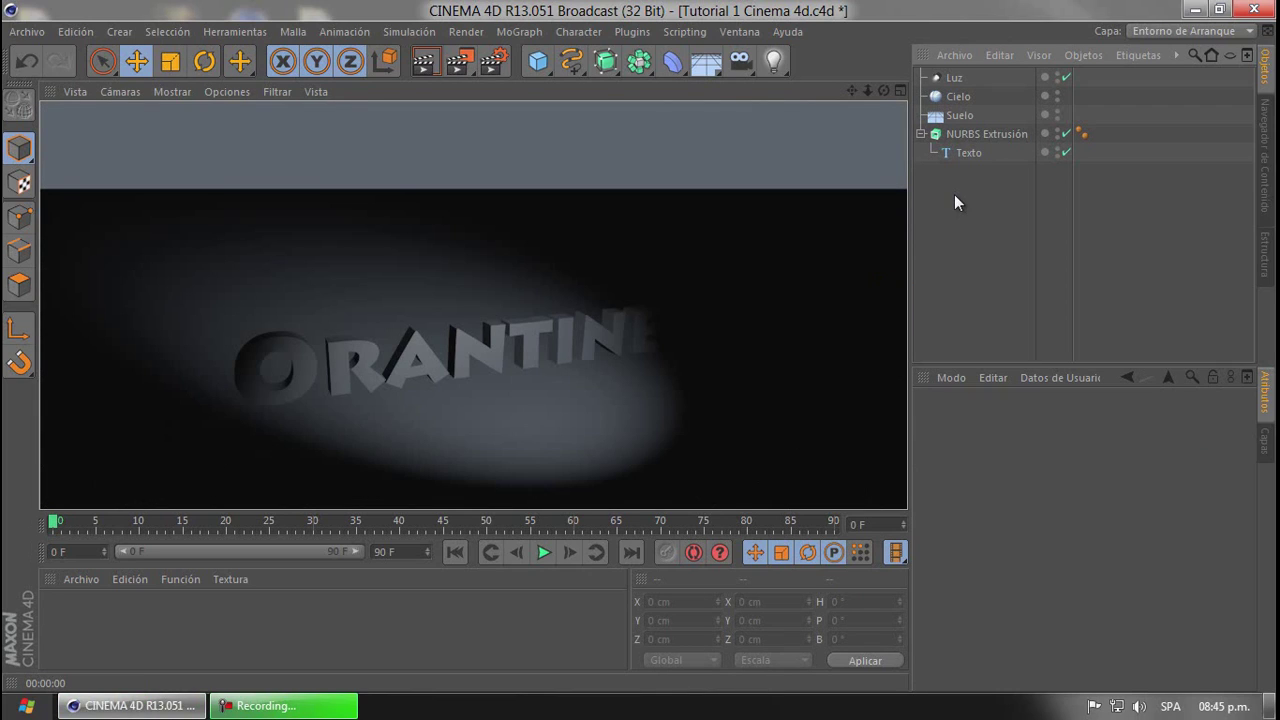
left_click(954, 194)
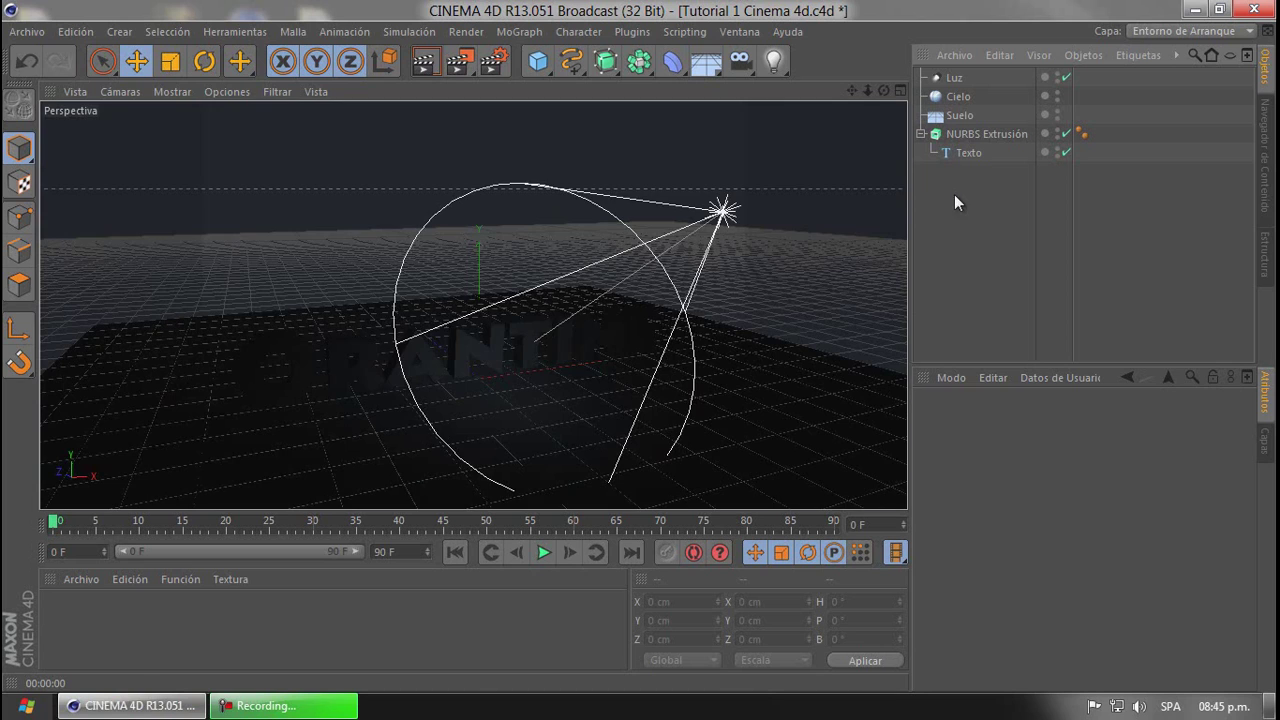
Set the spot light's color to red (R 231, G 10, B 10) and render a preview
left_click(954, 80)
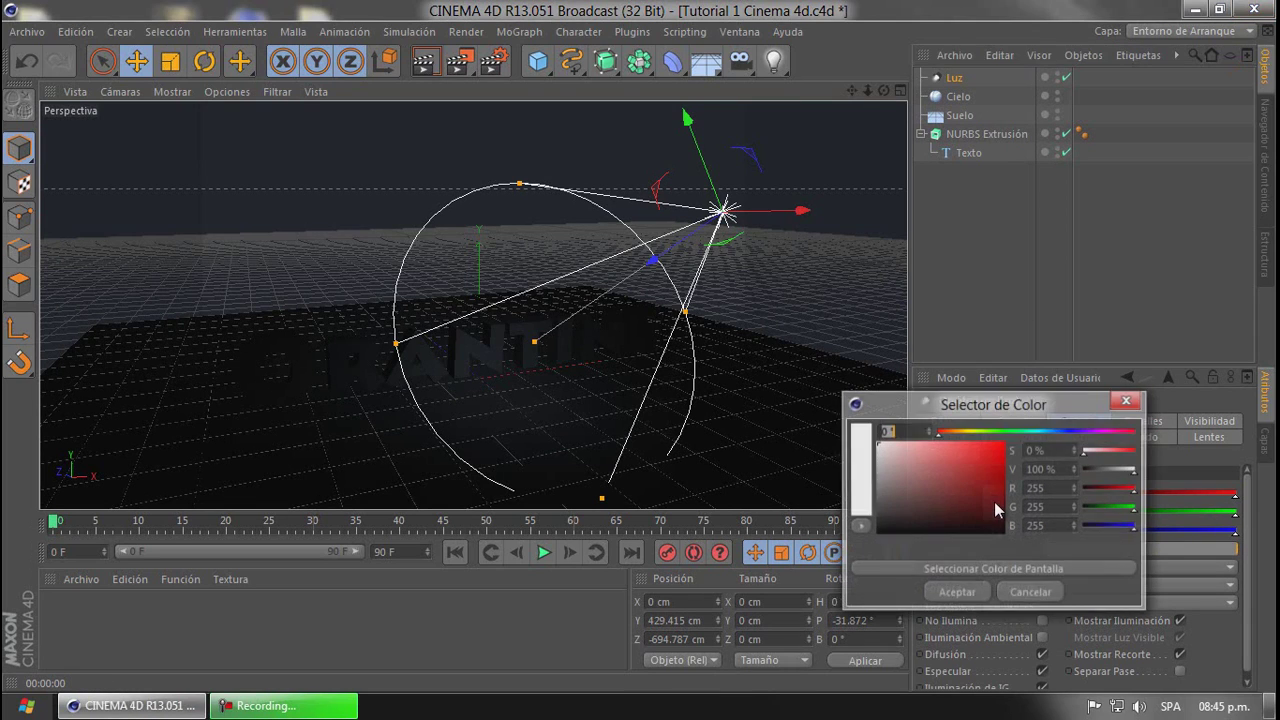
left_click(999, 451)
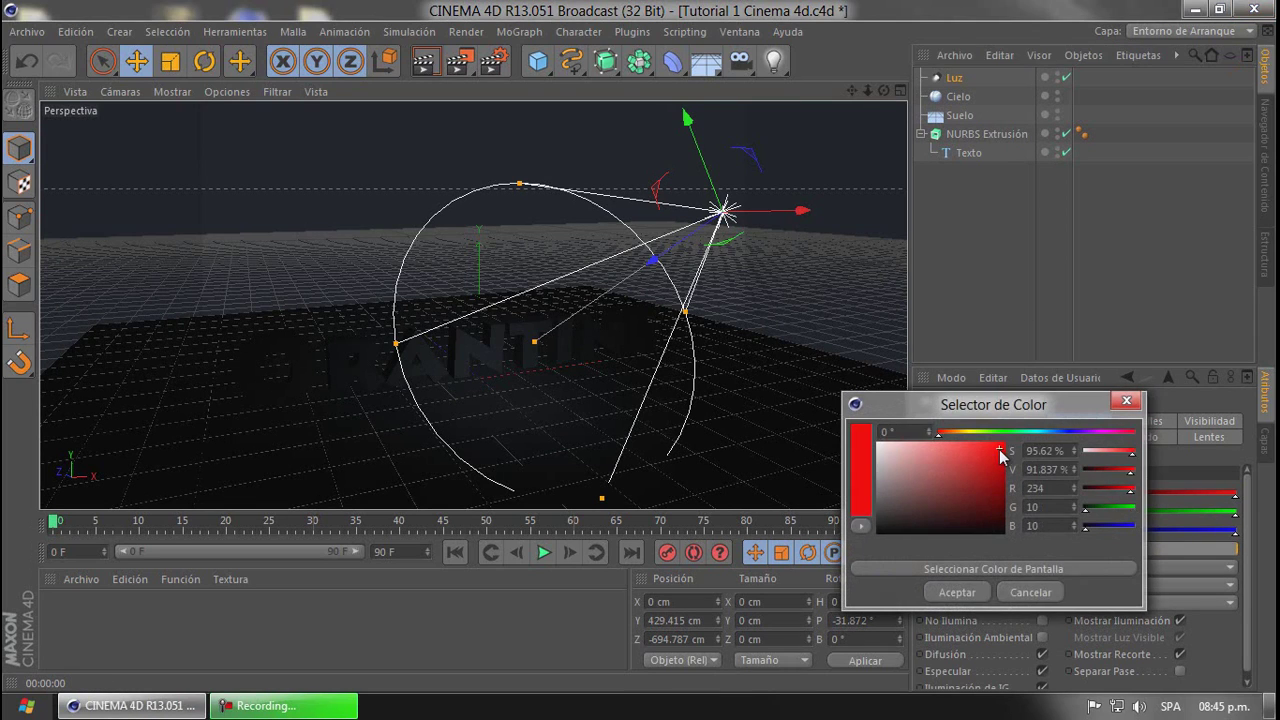
left_click(957, 592)
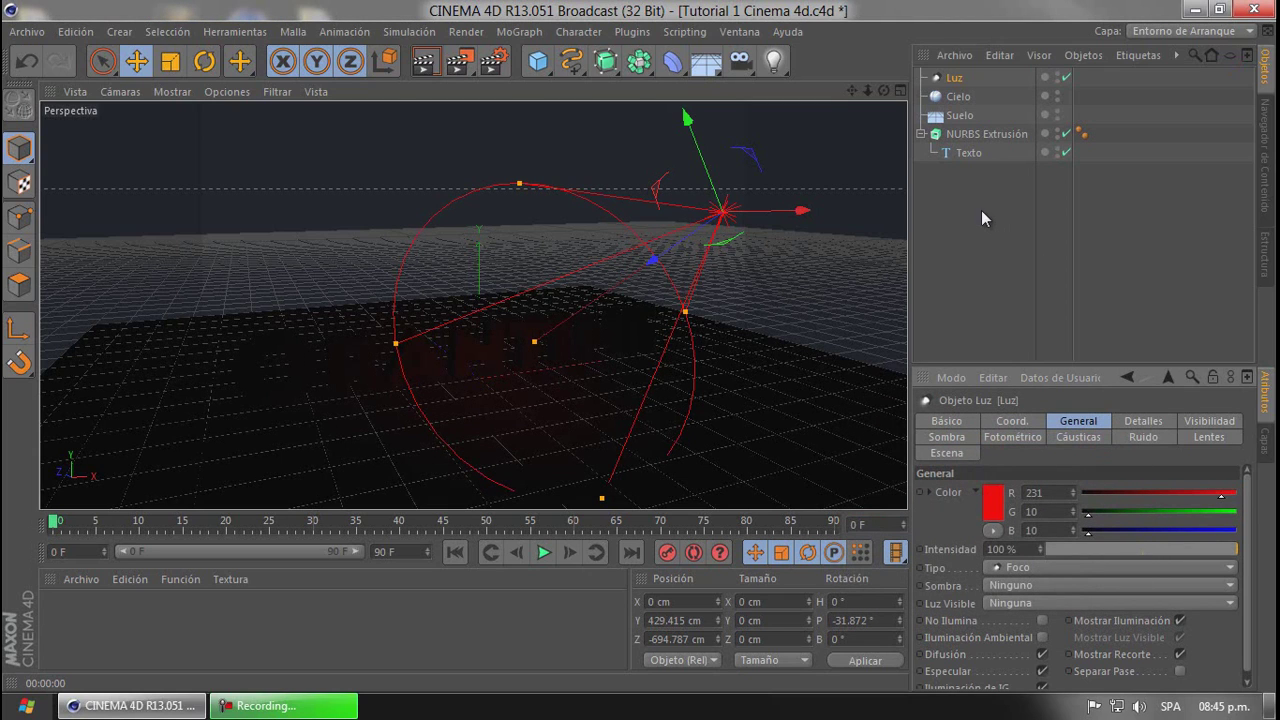
key("ctrl+r")
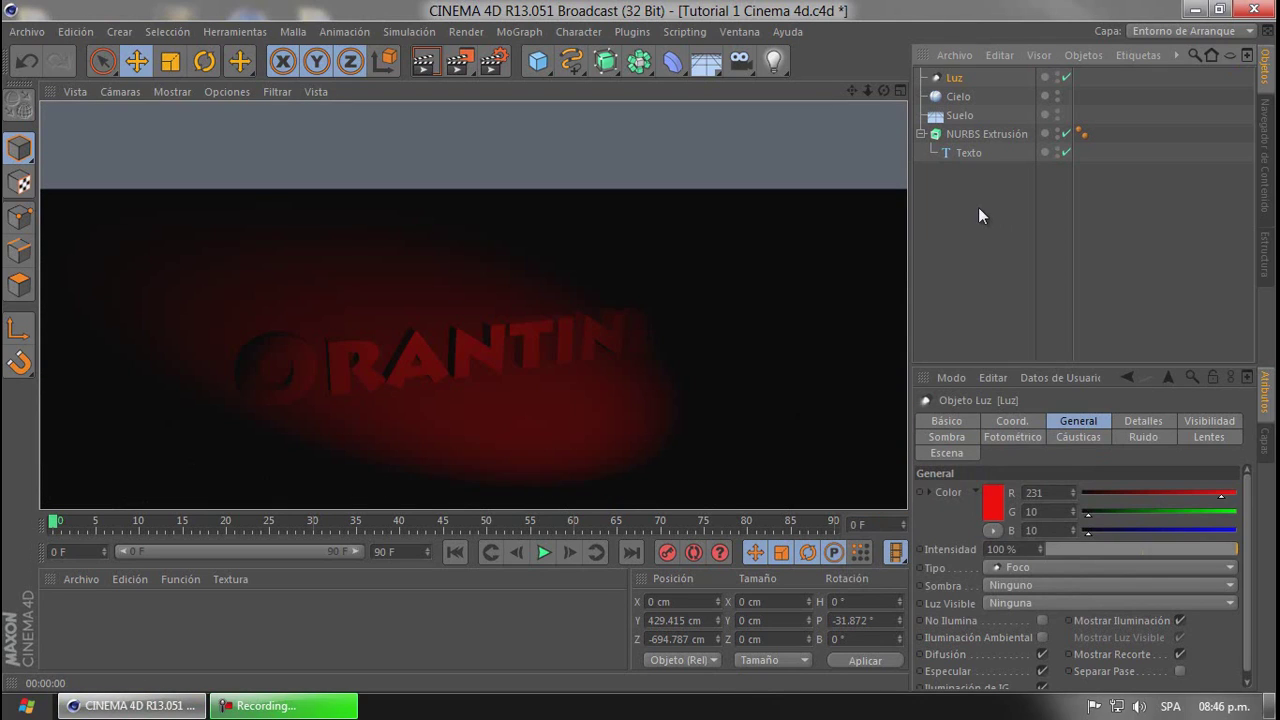
left_click(976, 187)
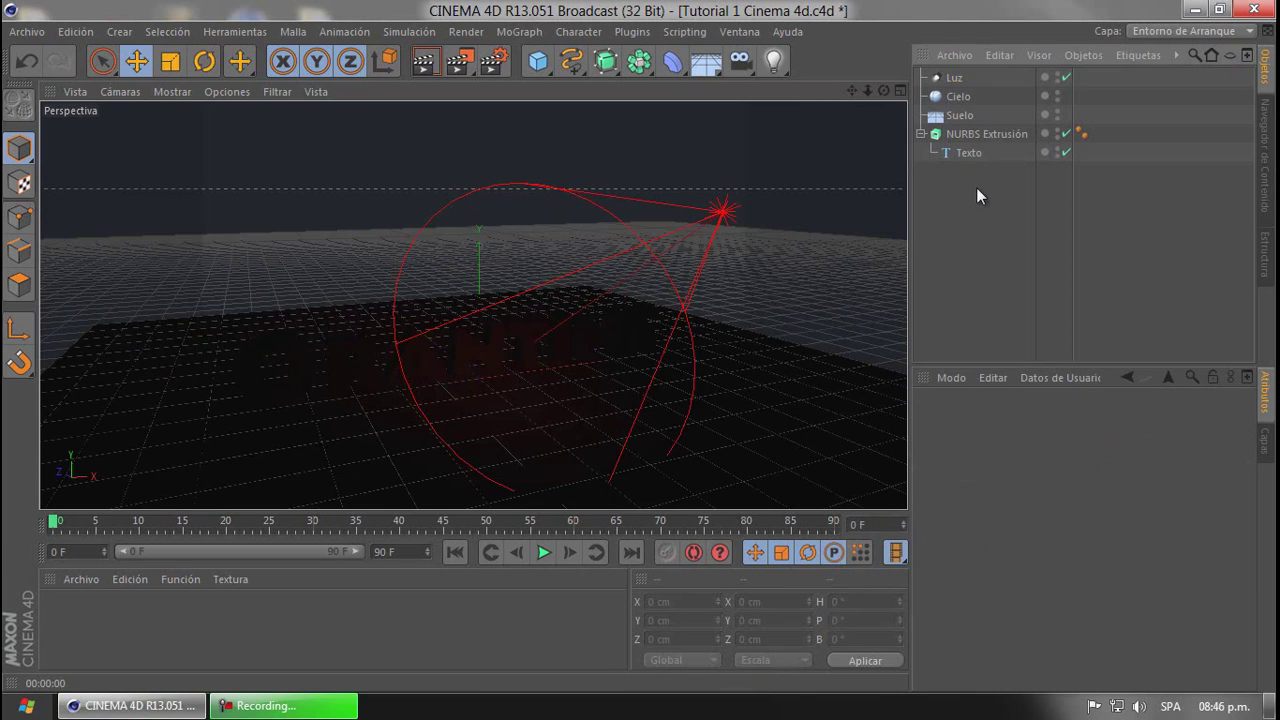
Delete the red spot light and add an area light (Luz de Área) in its place
left_click(948, 79)
key("Delete")
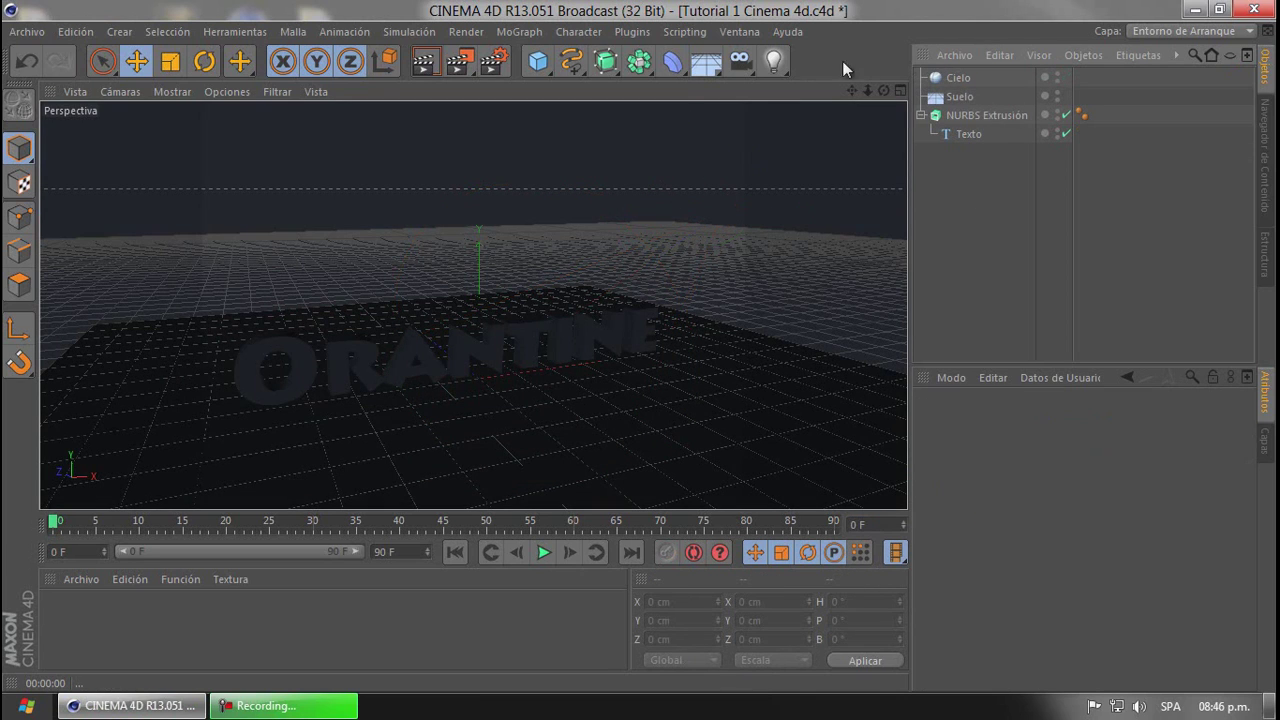
left_click(773, 62)
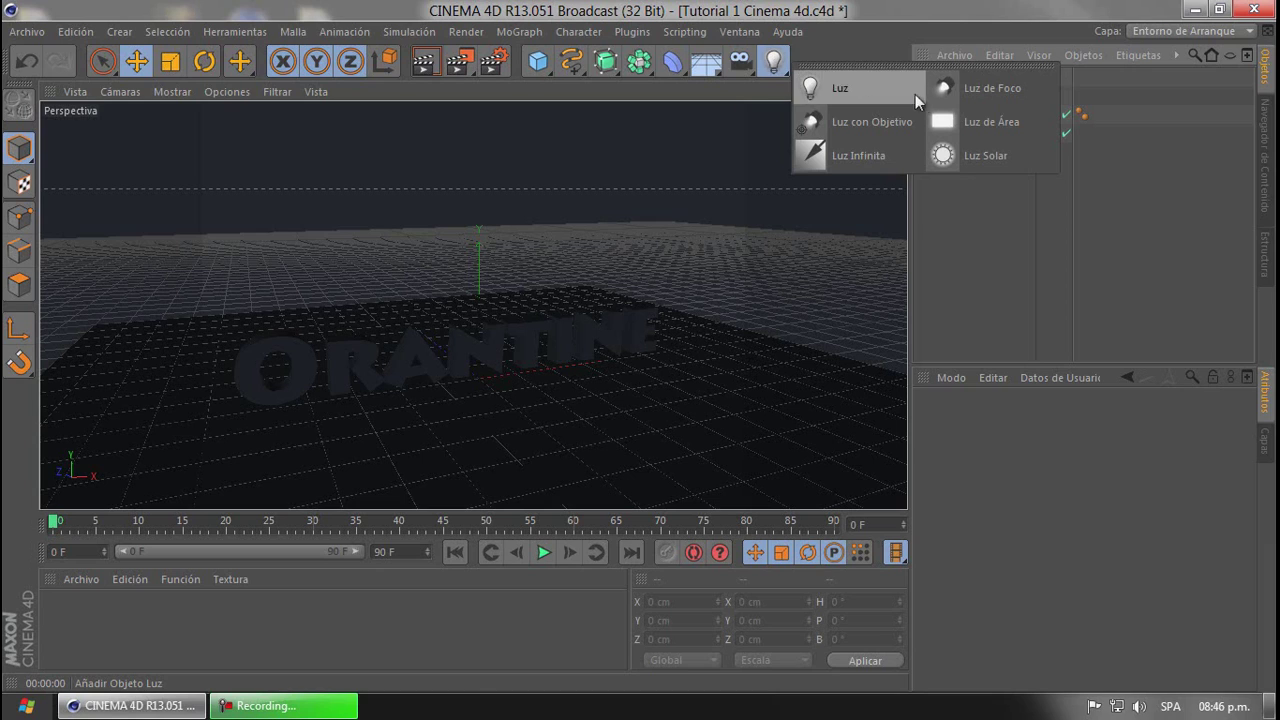
left_click(977, 118)
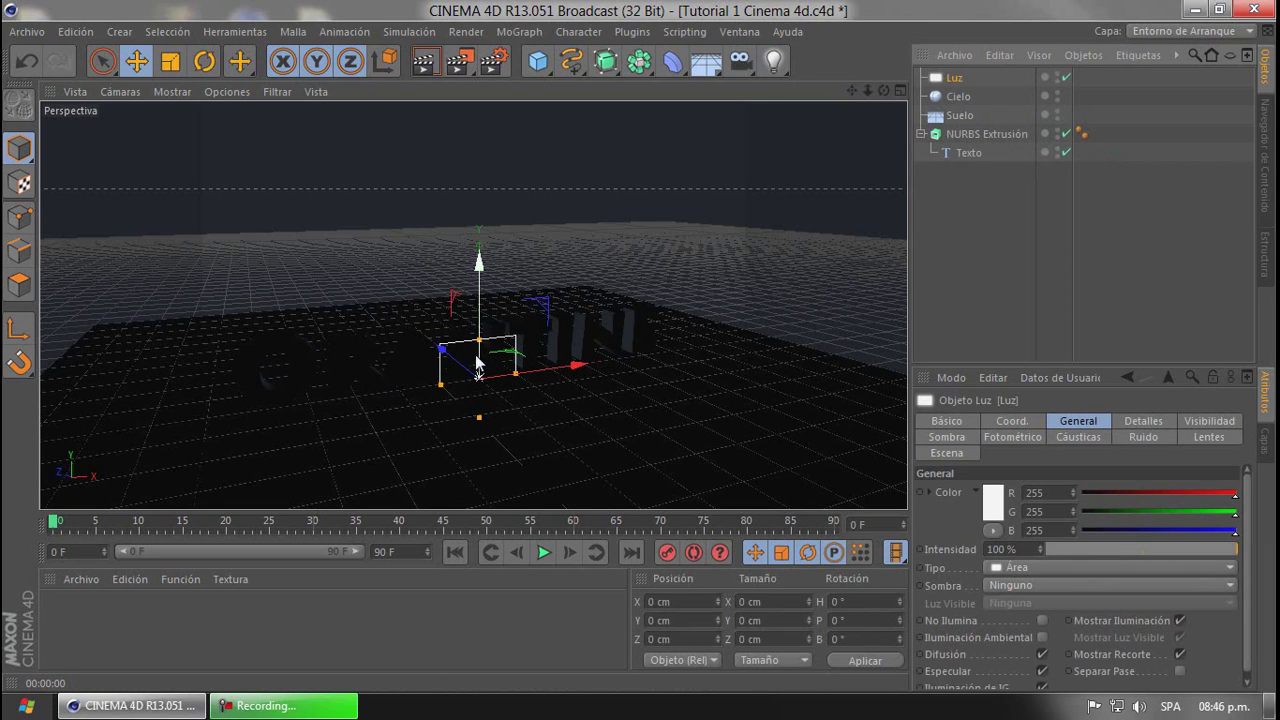
Move the area light to about Y 312 cm and Z -412 cm, and enlarge its rectangle in width and height
left_click_drag(443, 350, 510, 428)
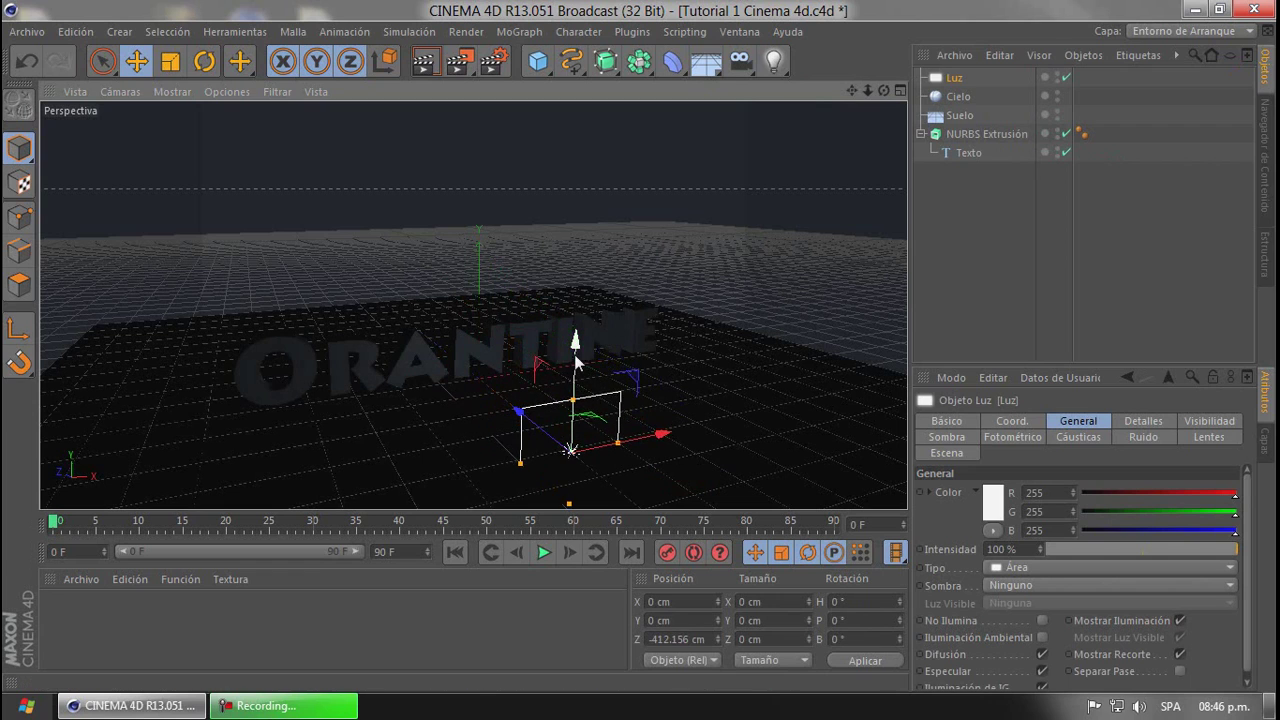
left_click_drag(571, 340, 597, 228)
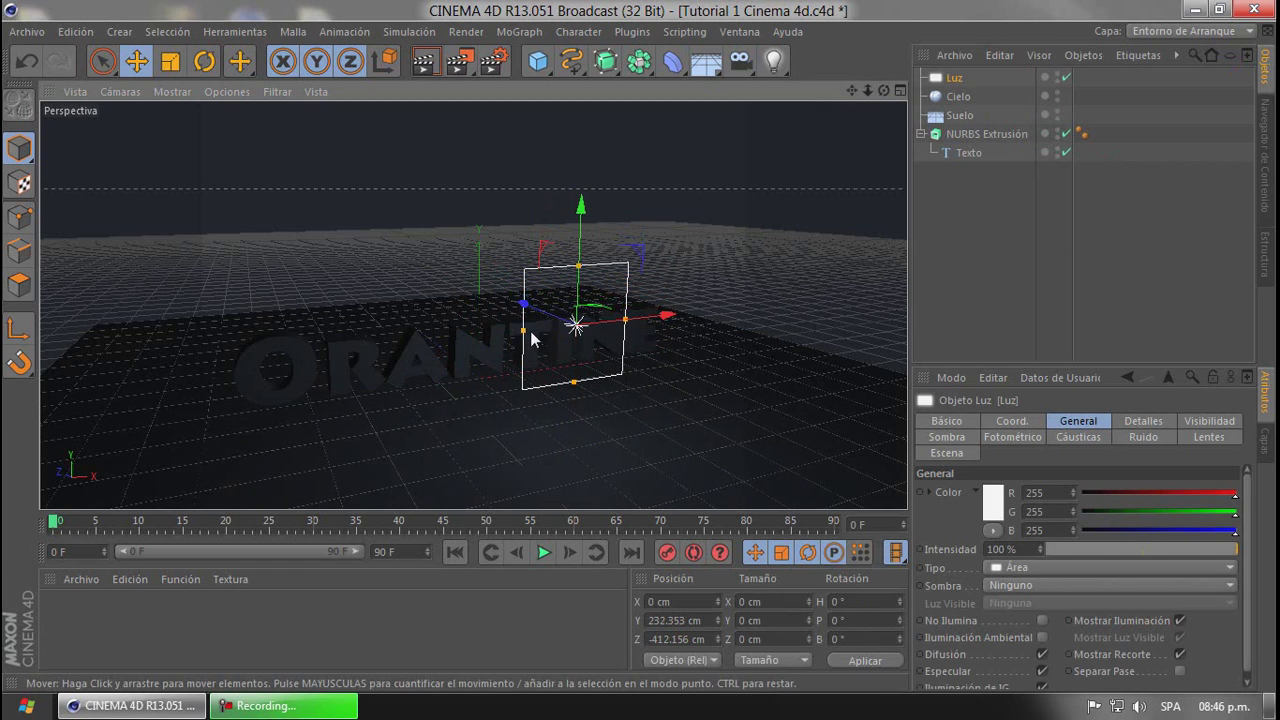
left_click_drag(522, 328, 378, 346)
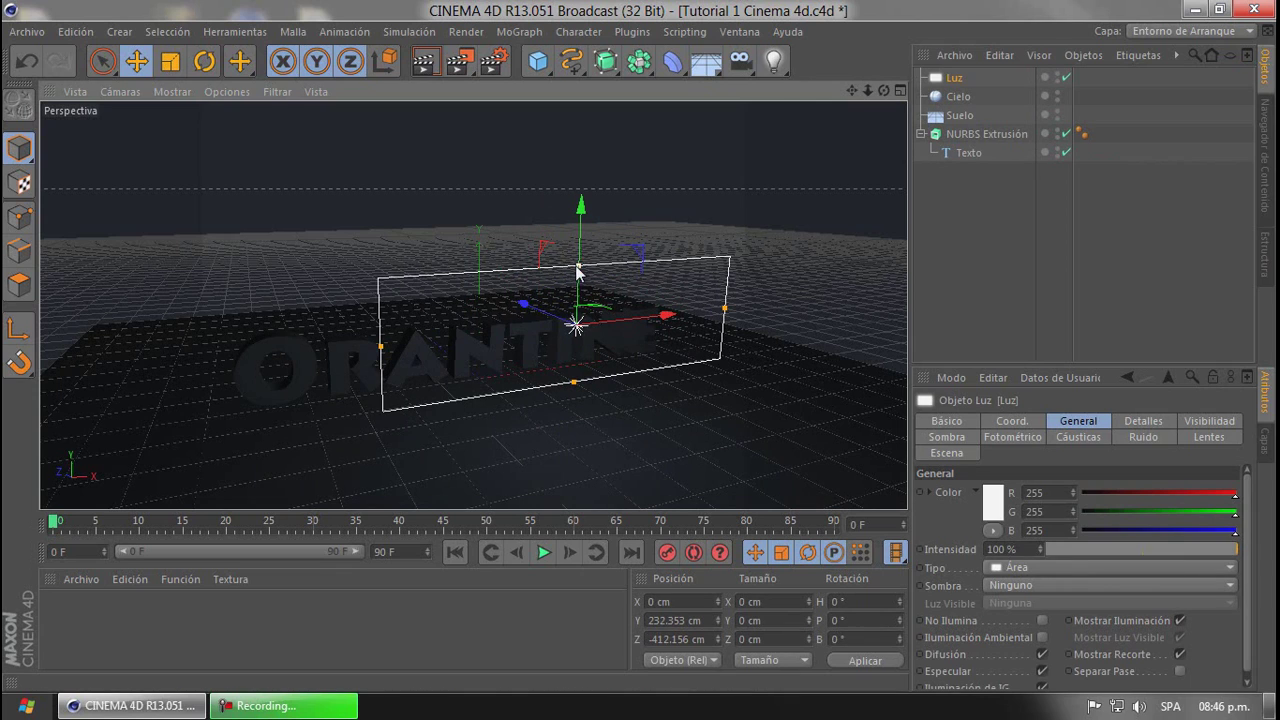
left_click_drag(579, 267, 584, 162)
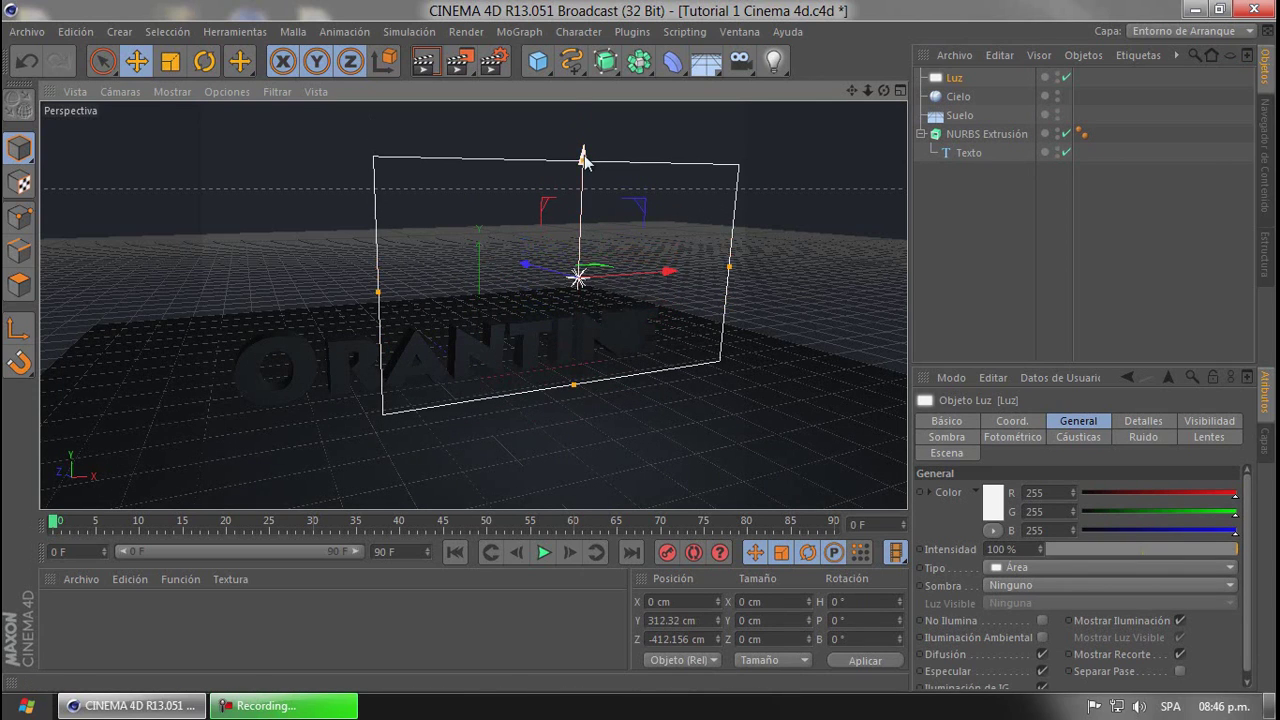
Render a preview of the text lit by the area light, and delete the light
key("ctrl+r")
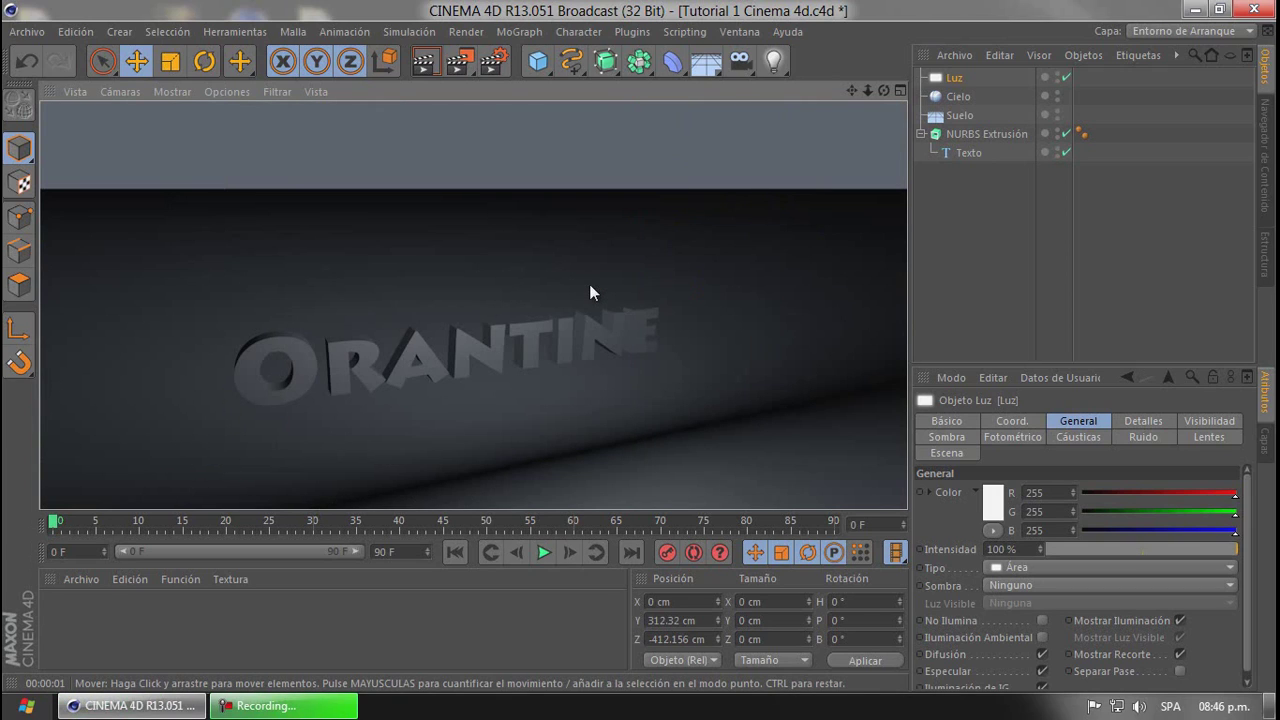
left_click(977, 170)
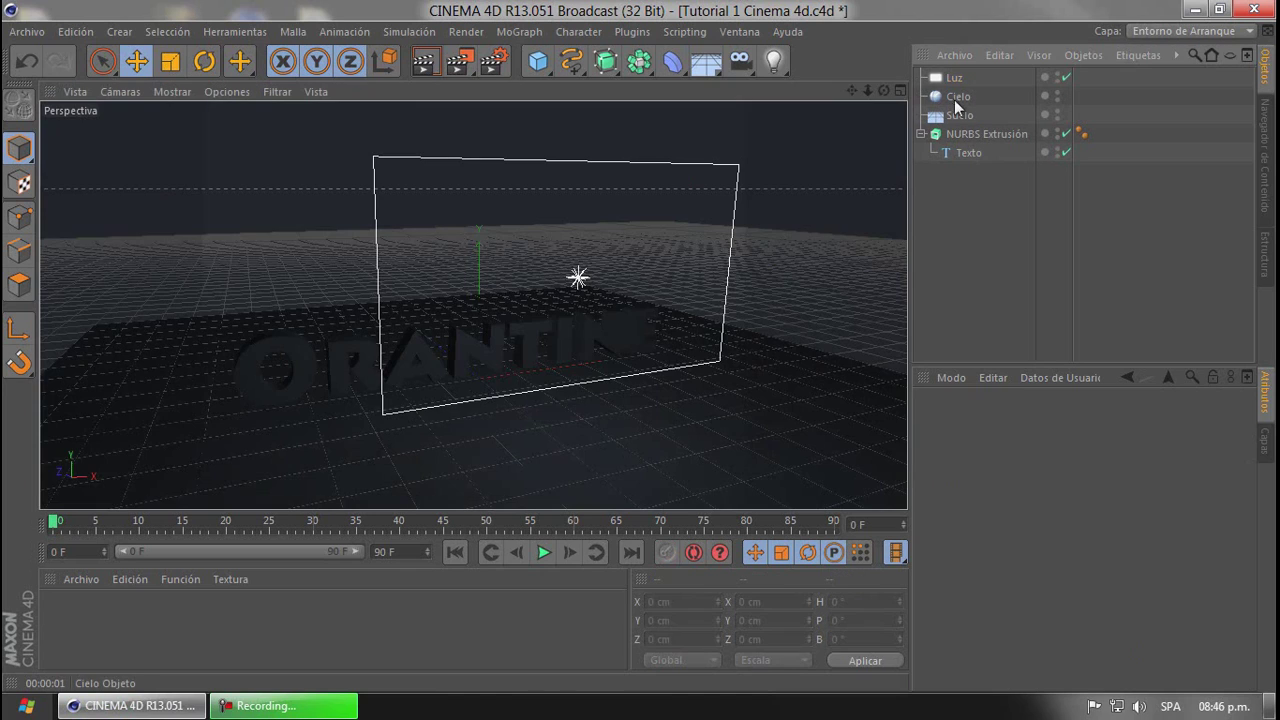
left_click(955, 78)
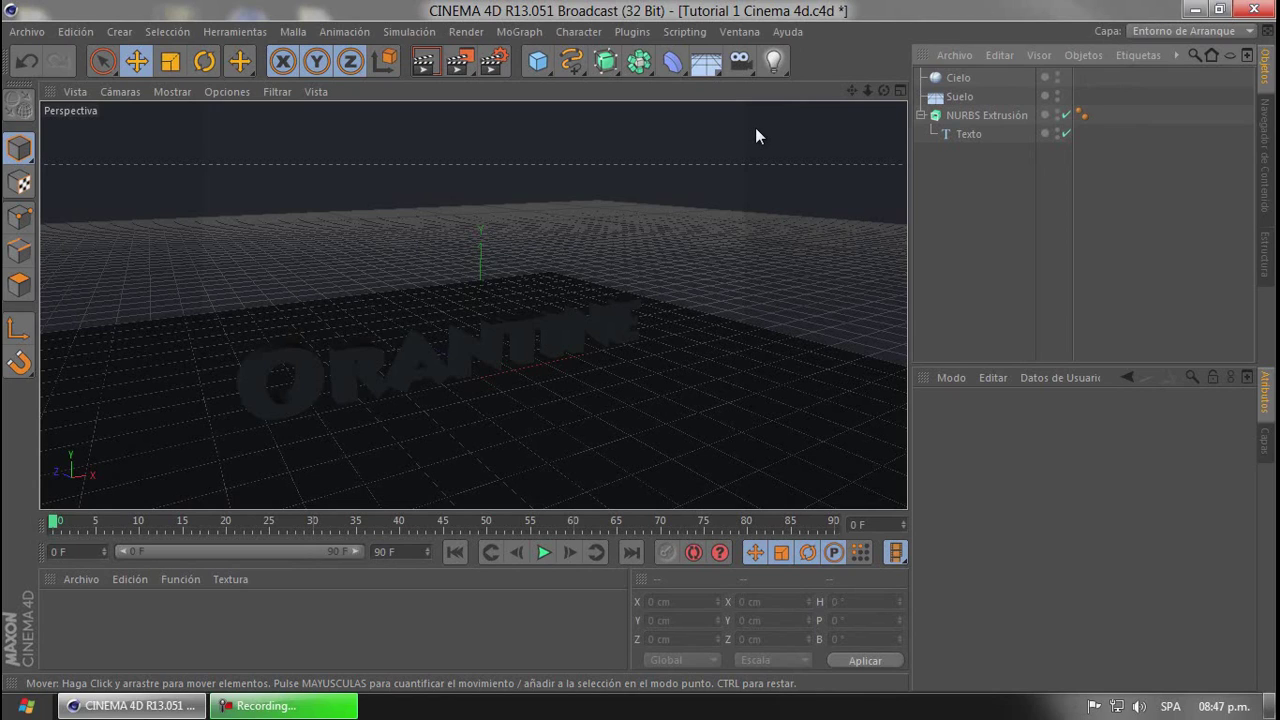
Add an omni light and move it to about Y 241 cm and Z -194 cm
left_click(775, 62)
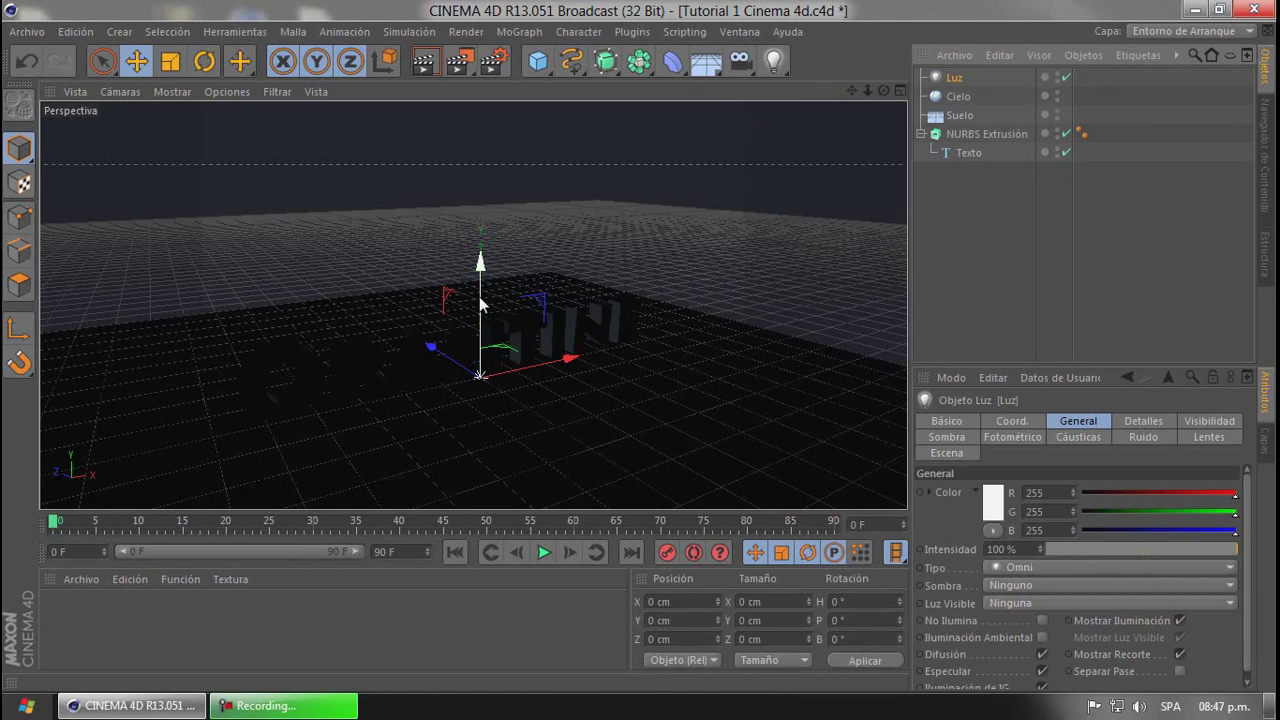
left_click_drag(480, 297, 480, 247)
left_click_drag(435, 303, 492, 314)
left_click_drag(532, 262, 561, 216)
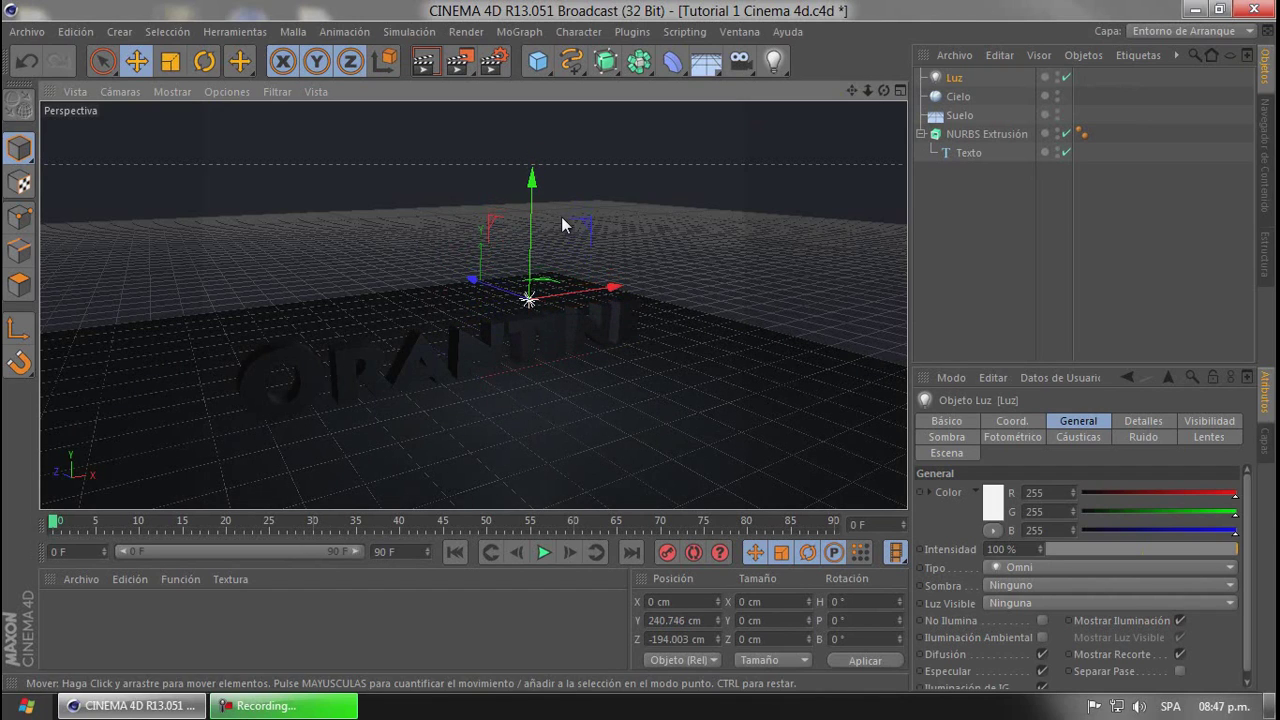
Bring up the omni light's shadow settings, and render a preview with shadows set to Ninguno
left_click(947, 437)
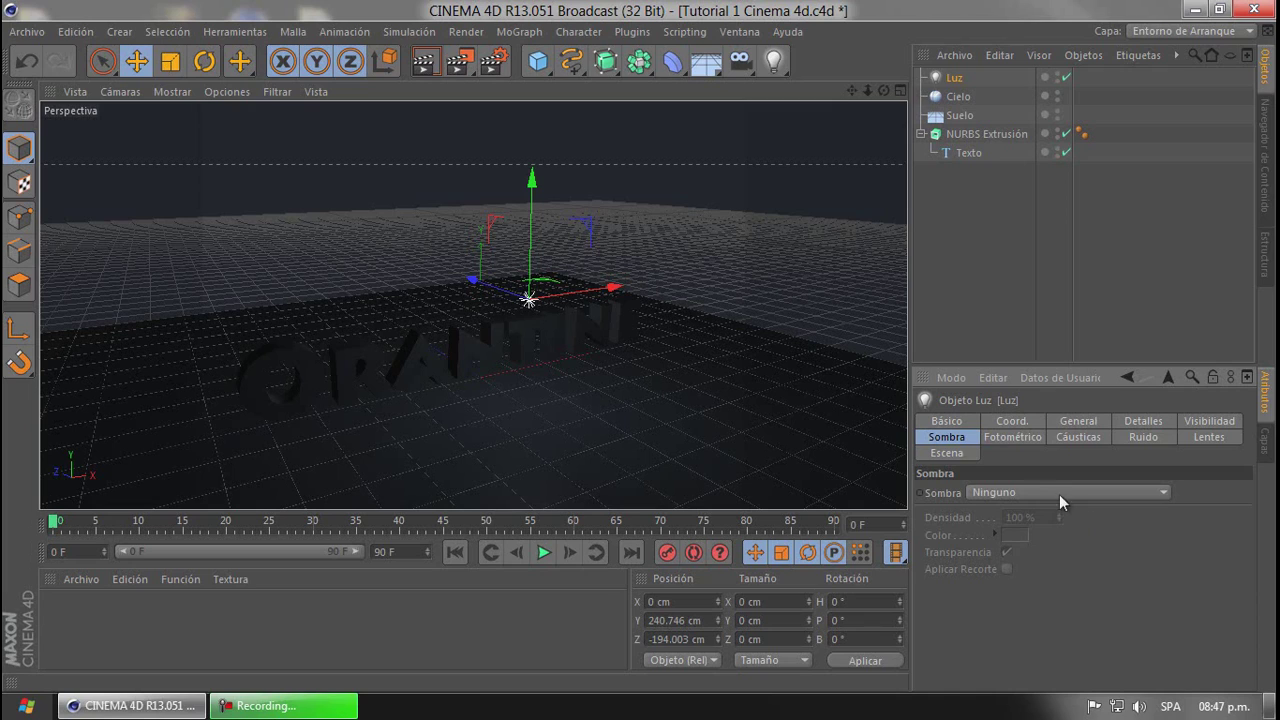
left_click(966, 256)
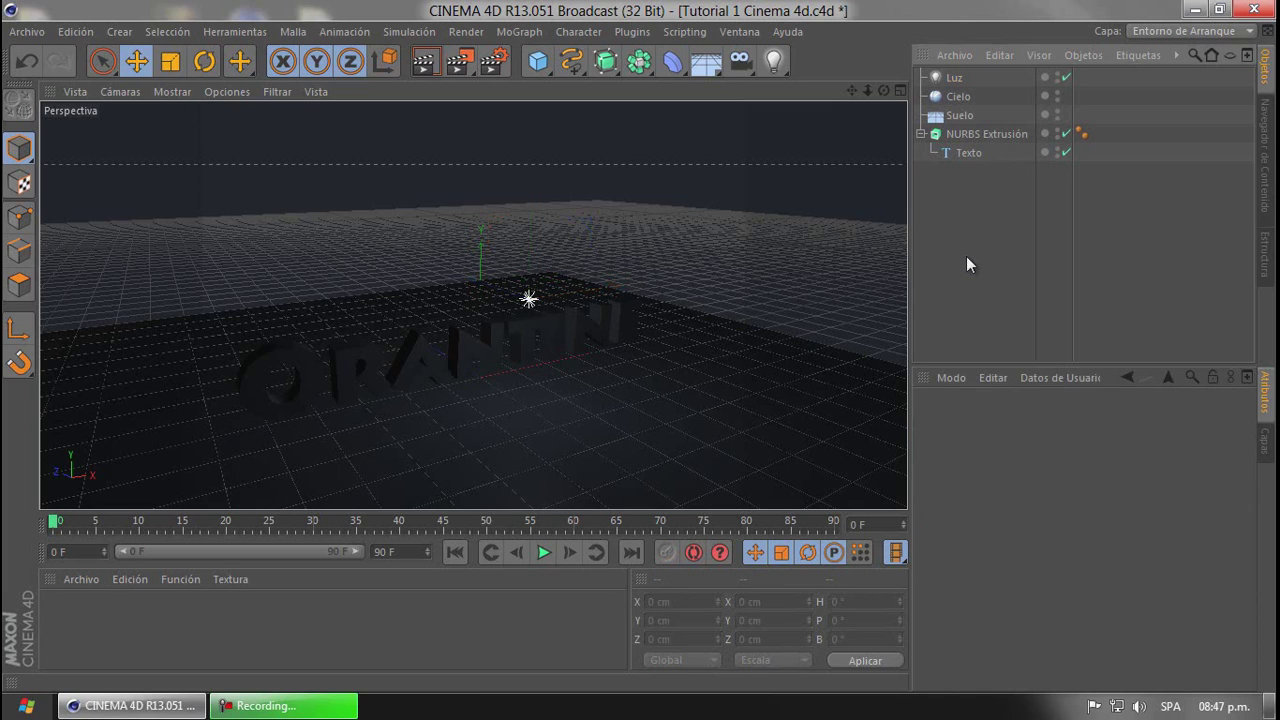
key("ctrl+r")
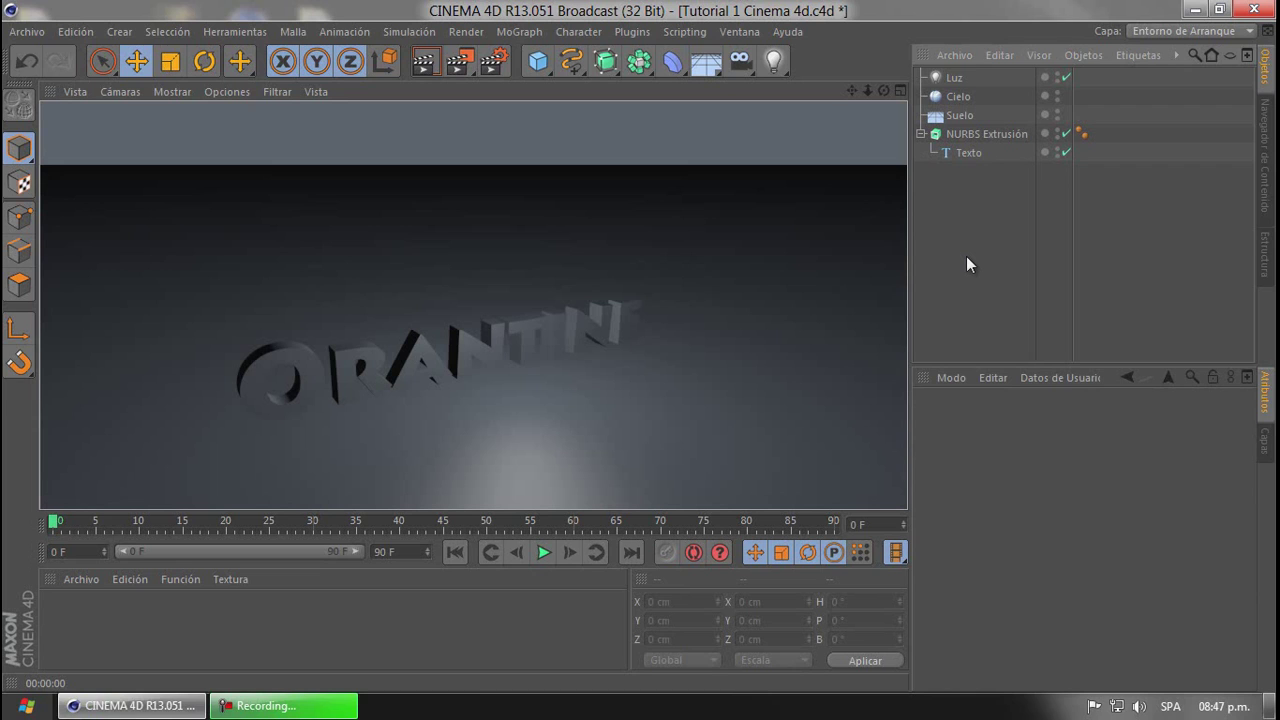
left_click(966, 257)
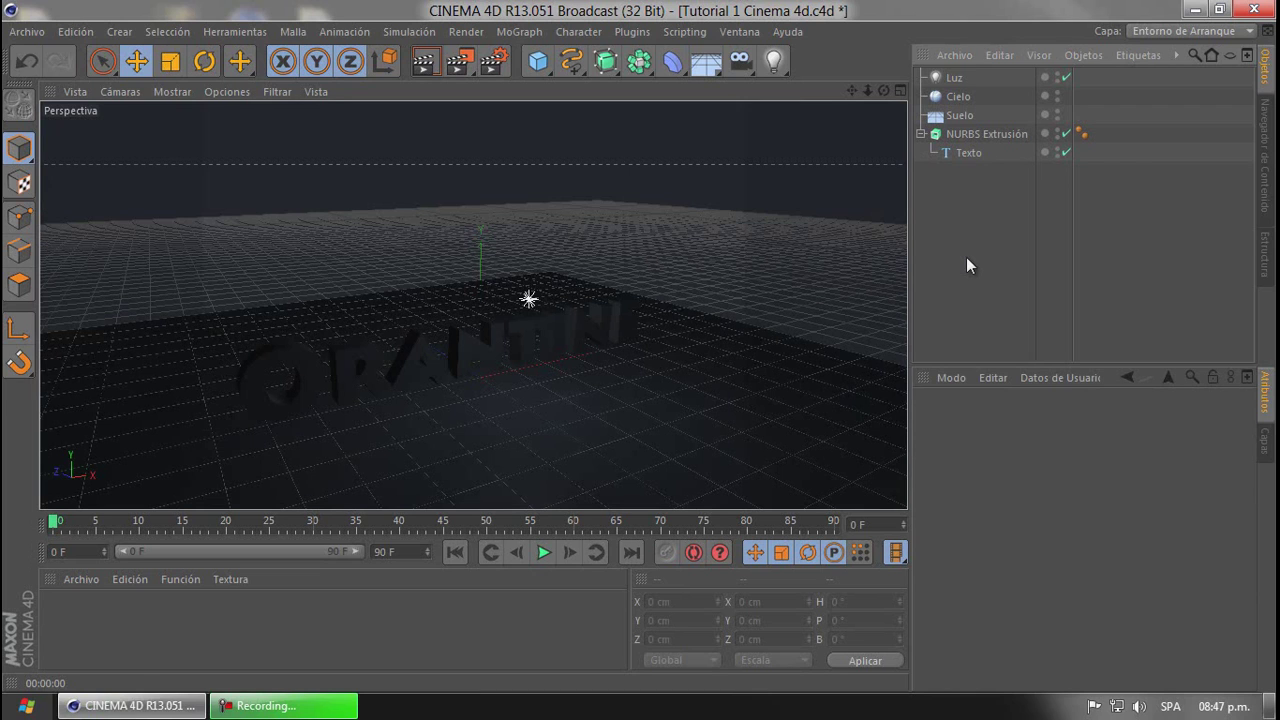
Set the omni light's shadow type to Mapa de Sombras (Suave) and render a preview
left_click(948, 78)
left_click(1019, 492)
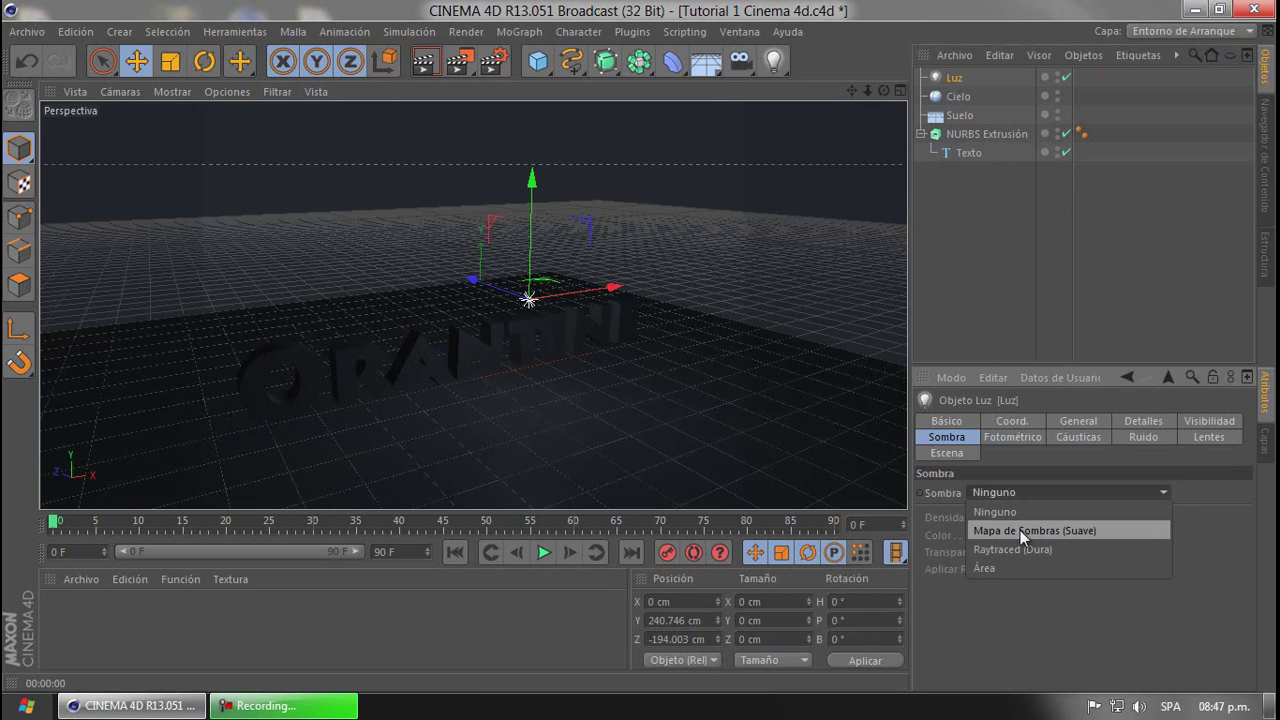
left_click(1020, 530)
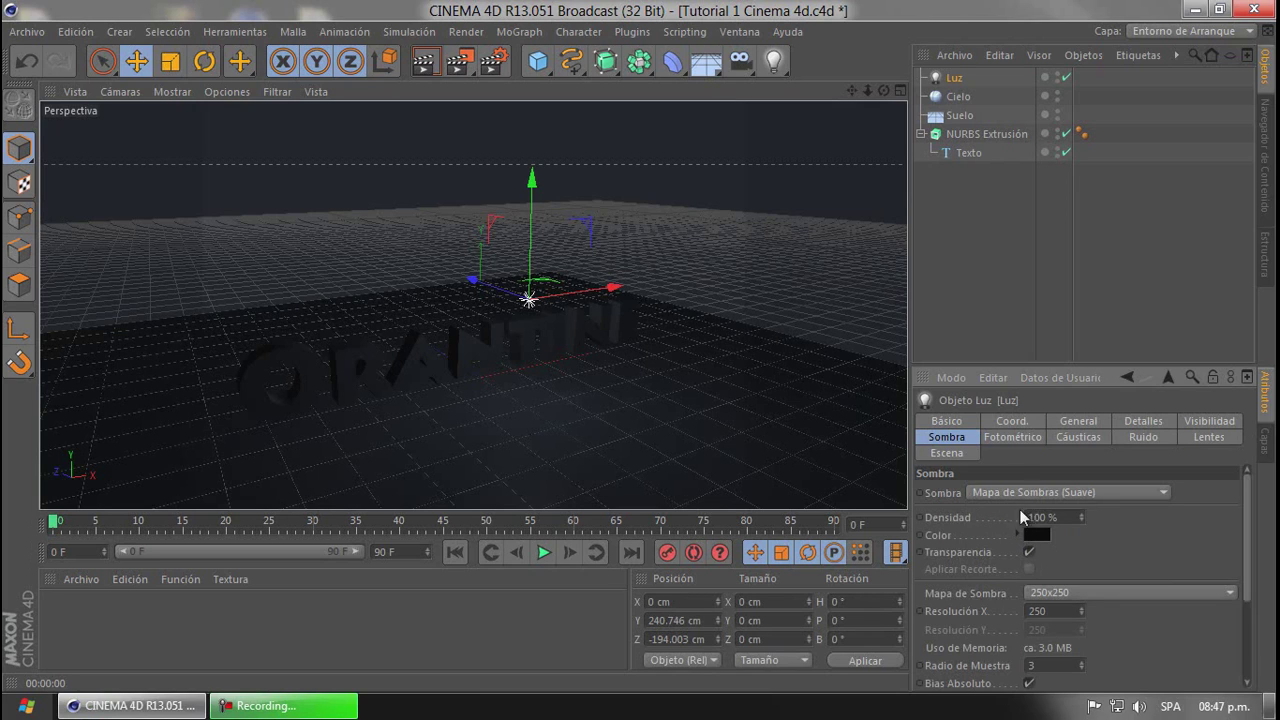
left_click(979, 223)
key("ctrl+r")
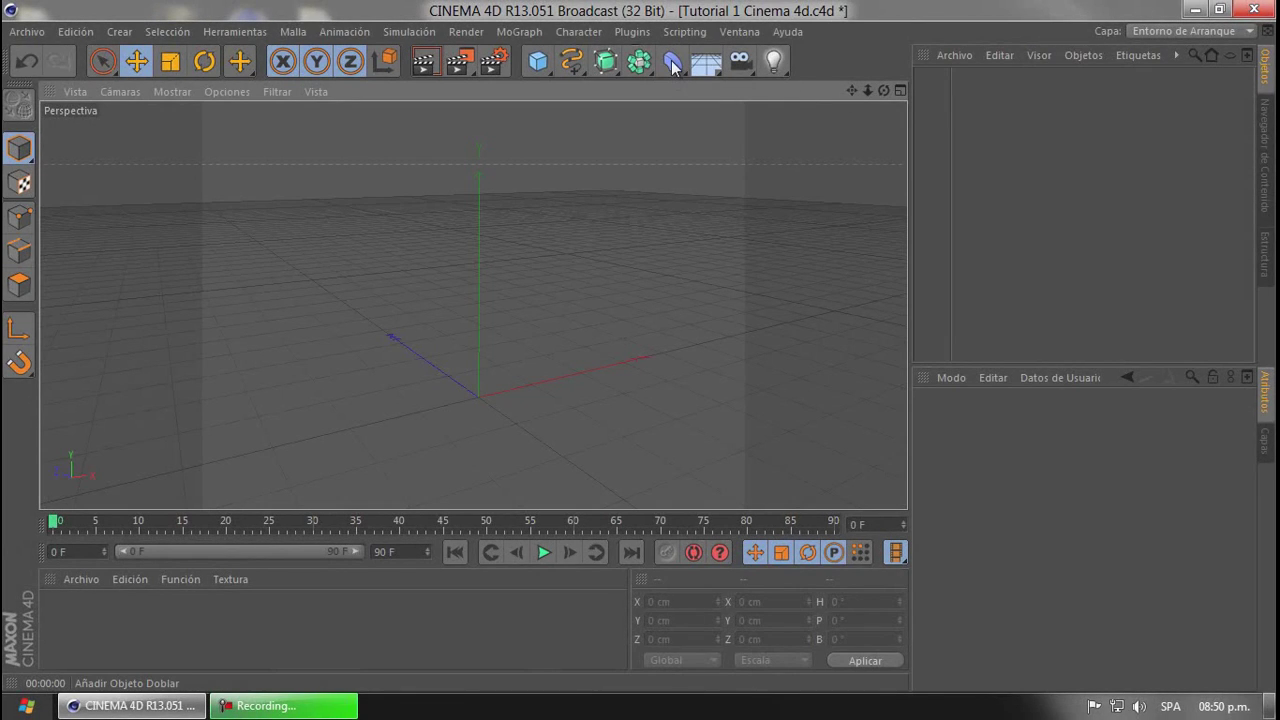
Add a Plano primitive and an Explosión deformer to the empty scene
left_click(672, 62)
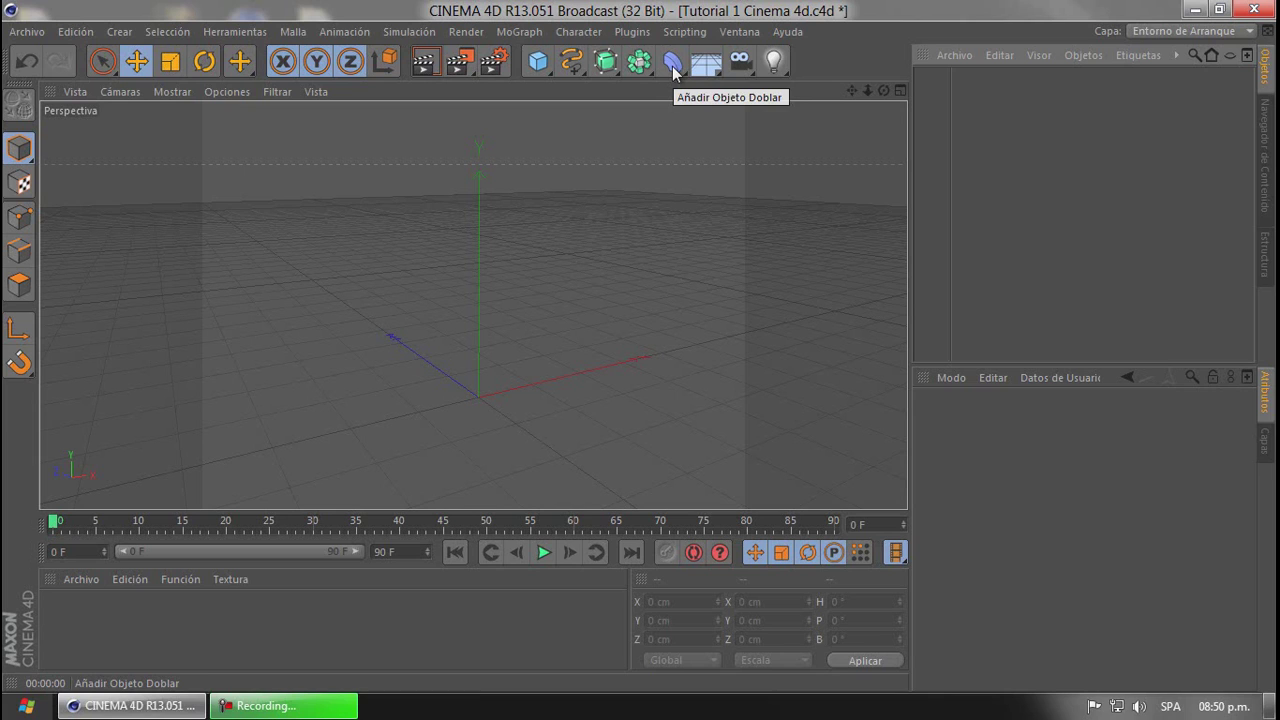
left_click(540, 68)
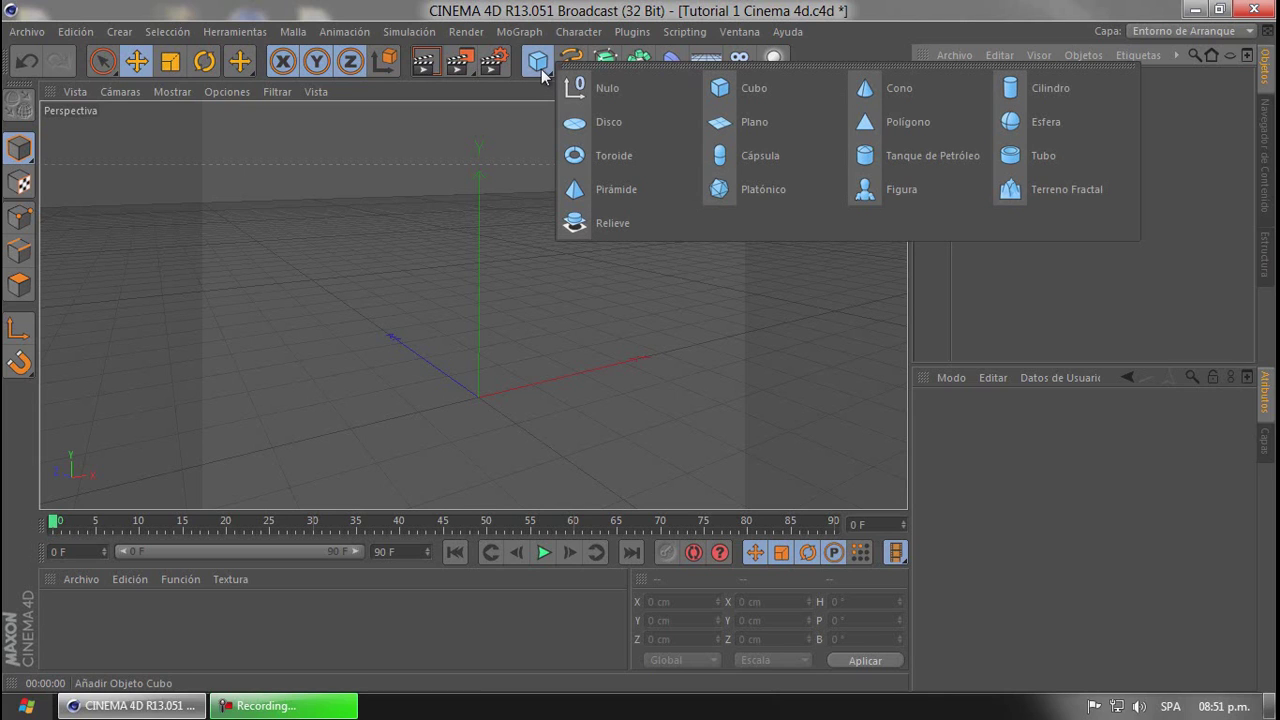
left_click(748, 124)
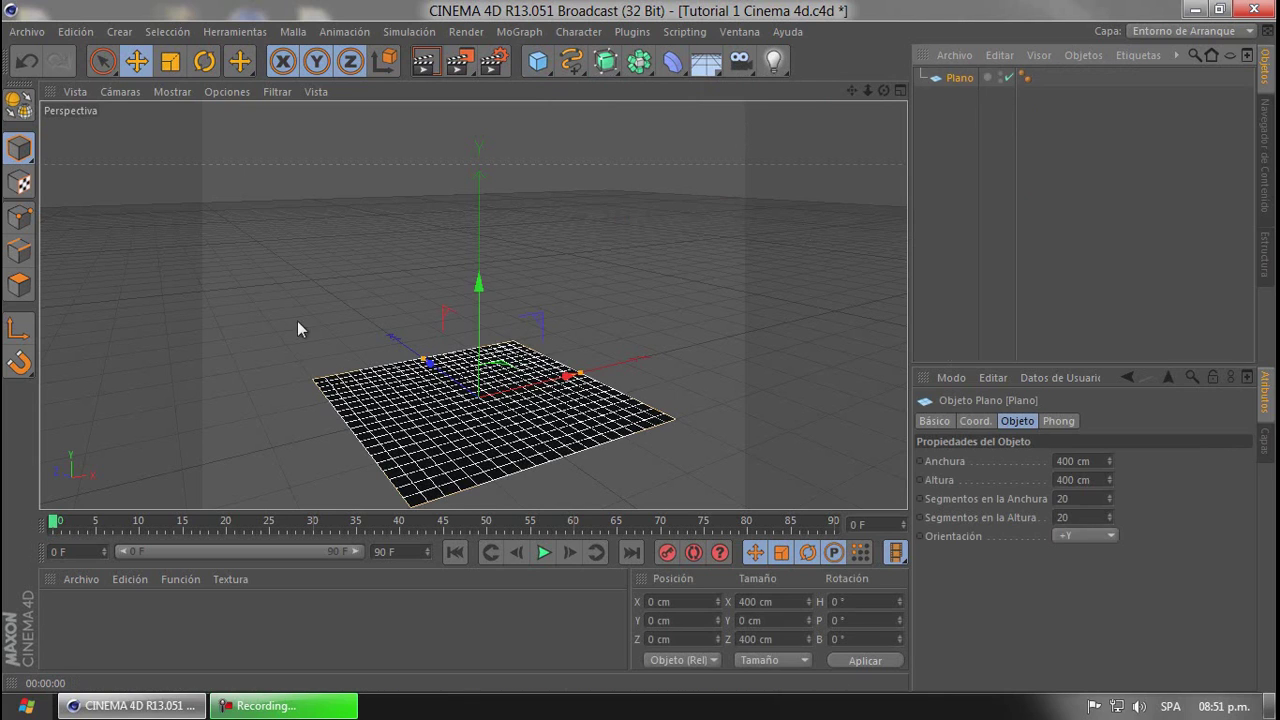
left_click(673, 64)
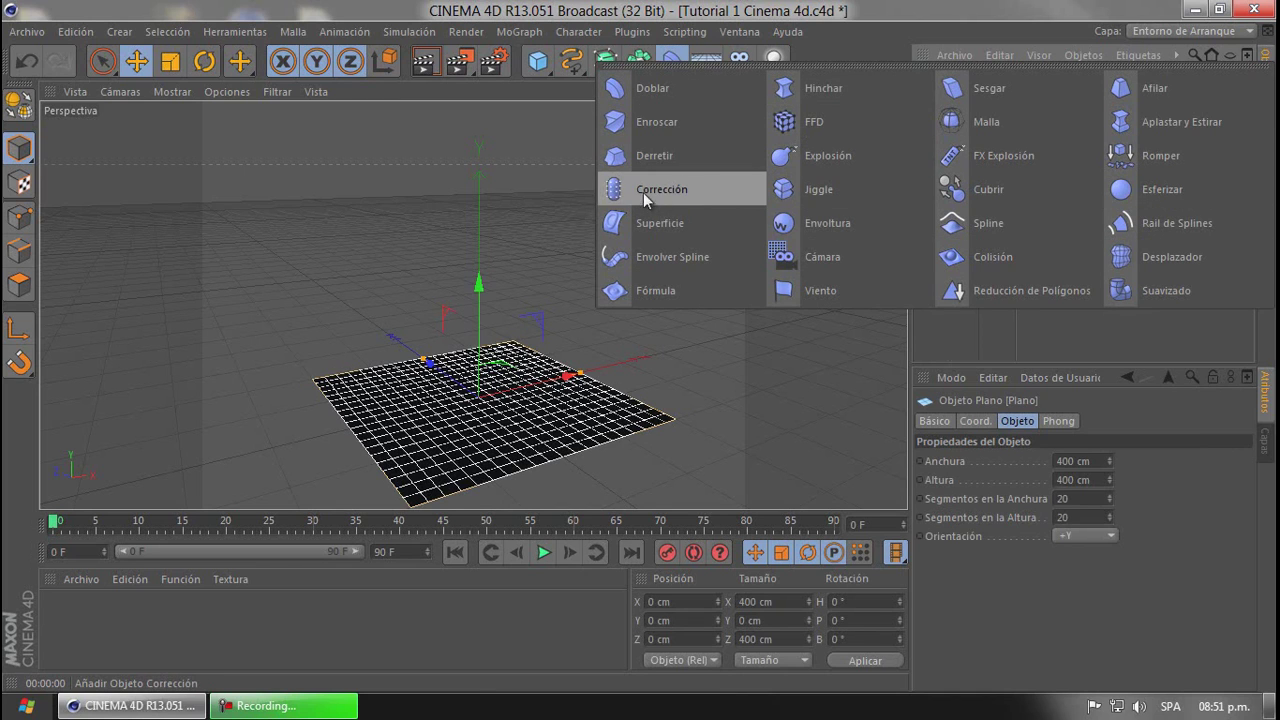
left_click(812, 156)
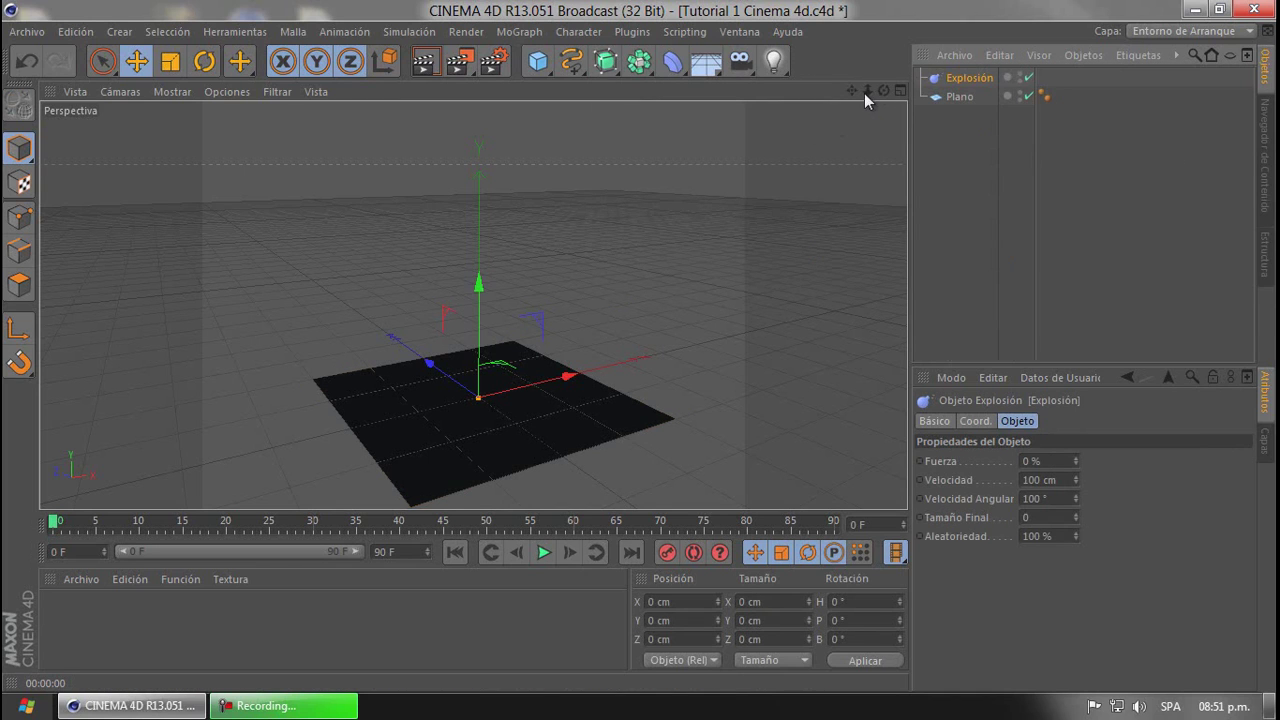
Make the Explosión deformer a child of Plano in the object hierarchy
left_click_drag(866, 91, 643, 347)
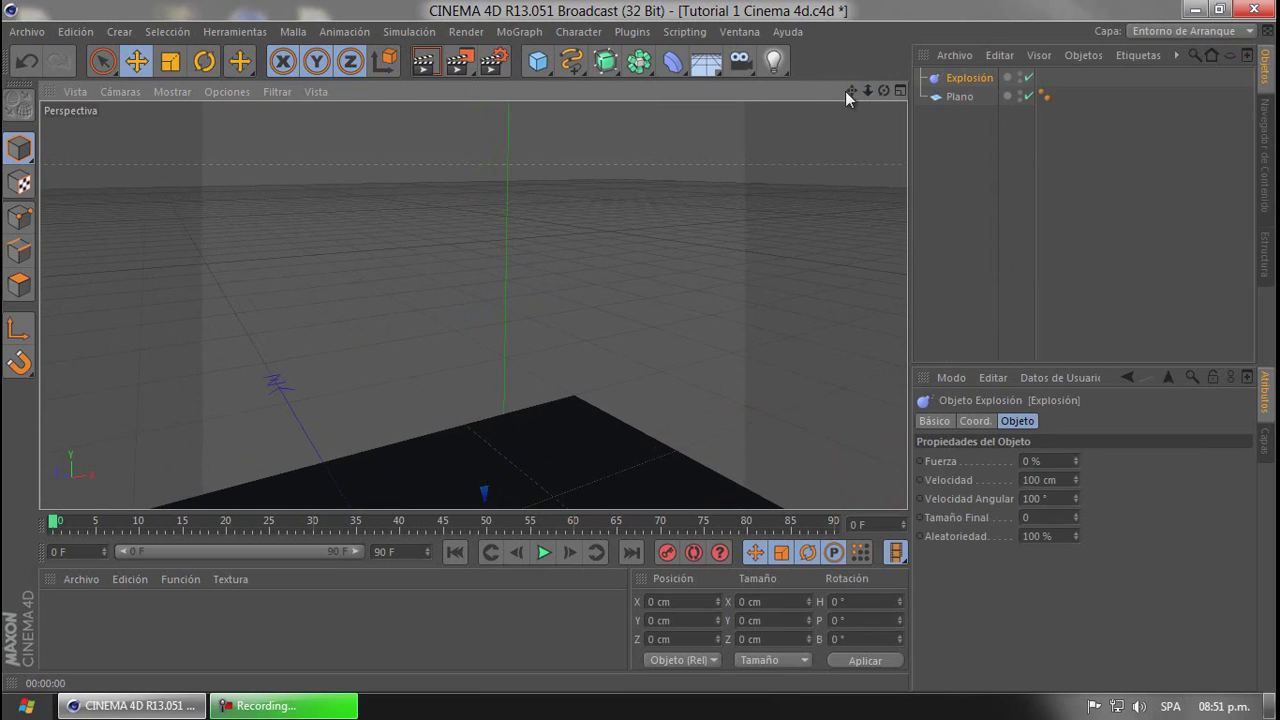
left_click_drag(848, 91, 639, 346)
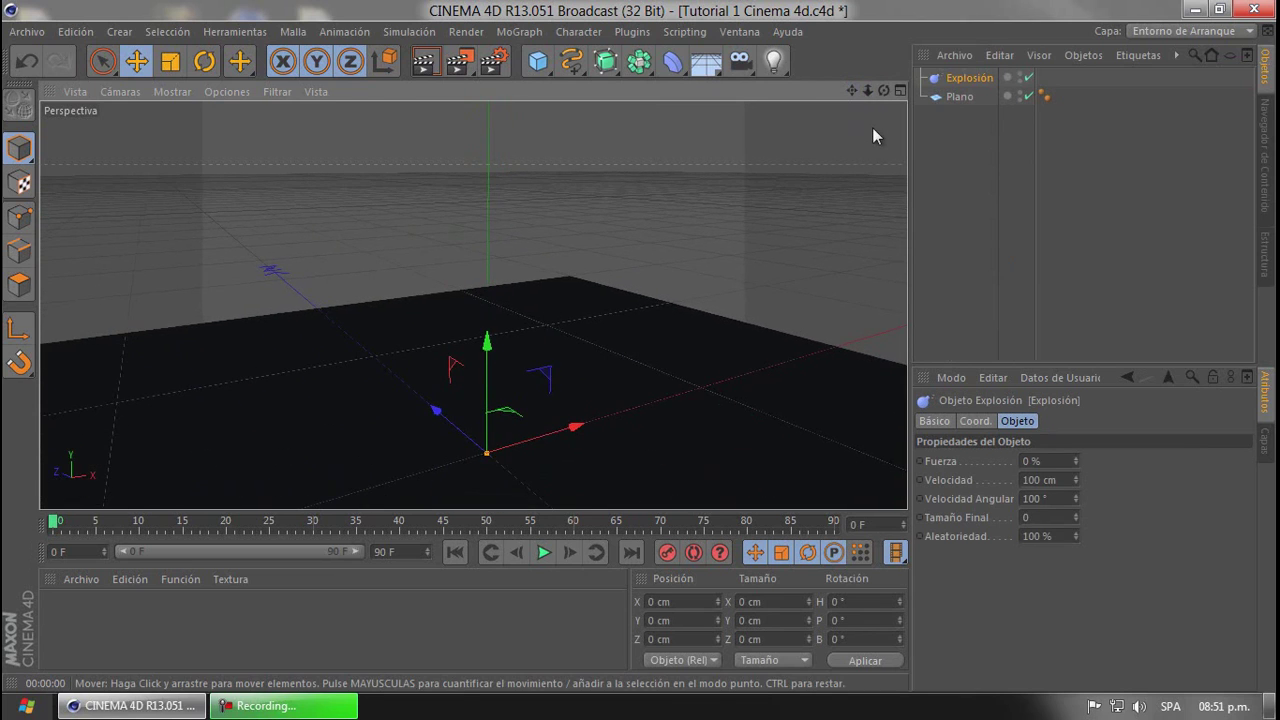
left_click_drag(851, 91, 747, 254)
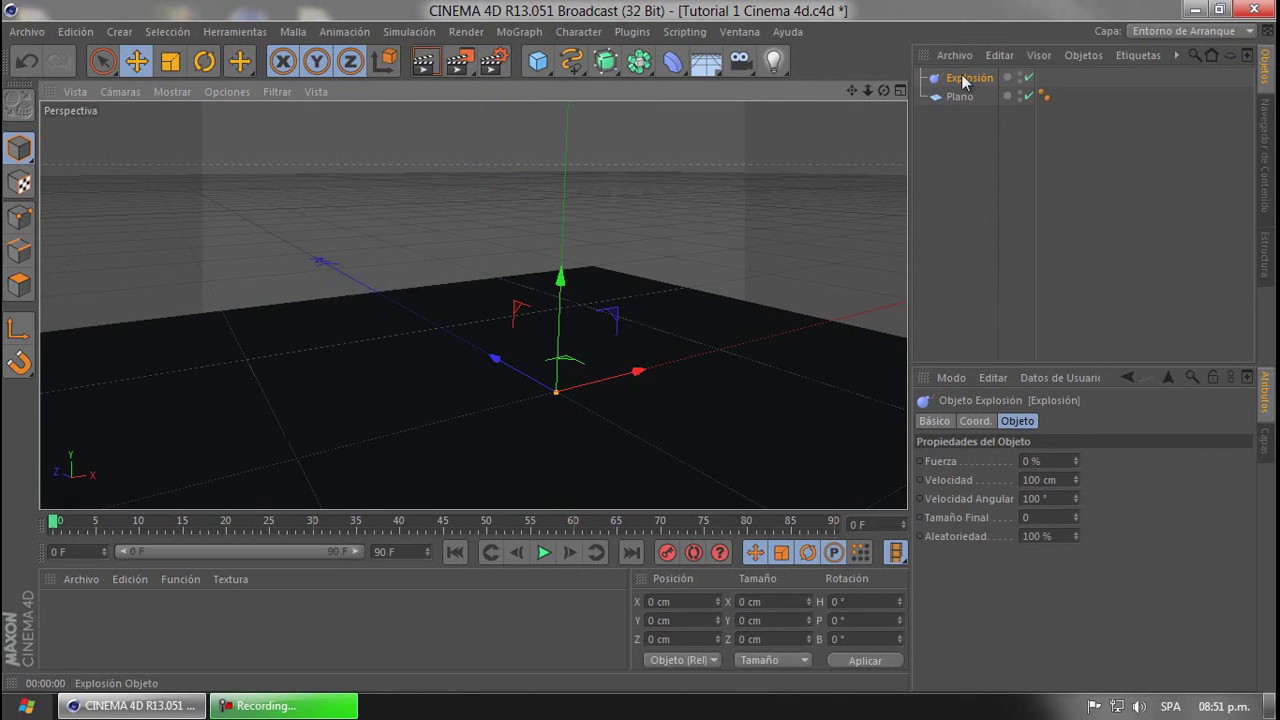
left_click_drag(966, 78, 961, 94)
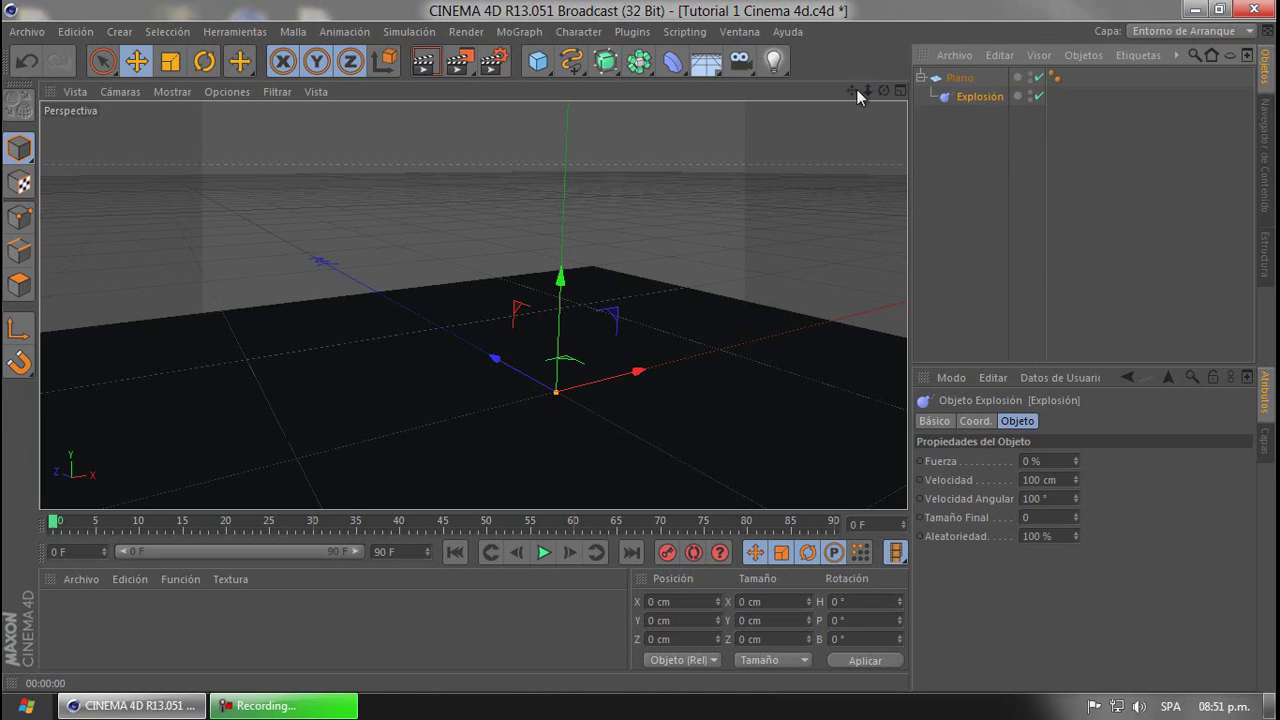
scroll(636, 350, "down", 2)
scroll(636, 347, "down", 3)
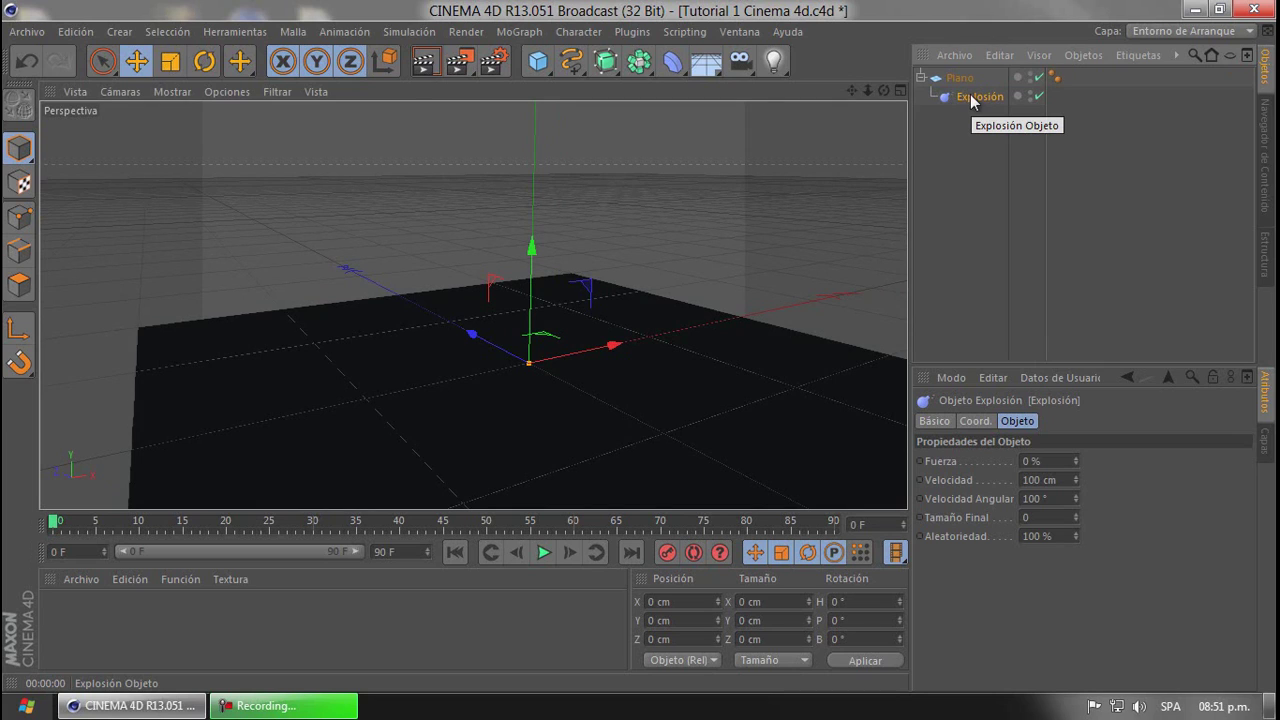
Try out the Explosión deformer's Fuerza on the plane and return it to 0 %
left_click(1076, 458)
left_click_drag(1076, 457, 1077, 466)
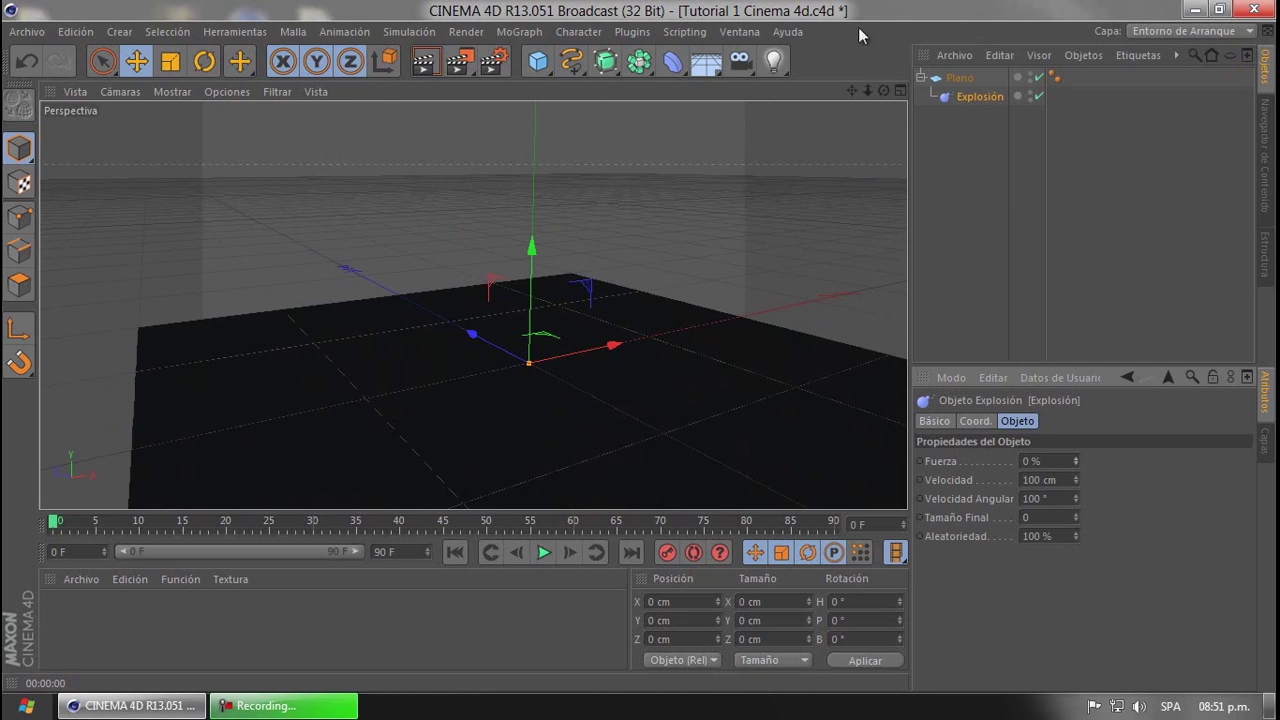
left_click_drag(884, 91, 639, 346)
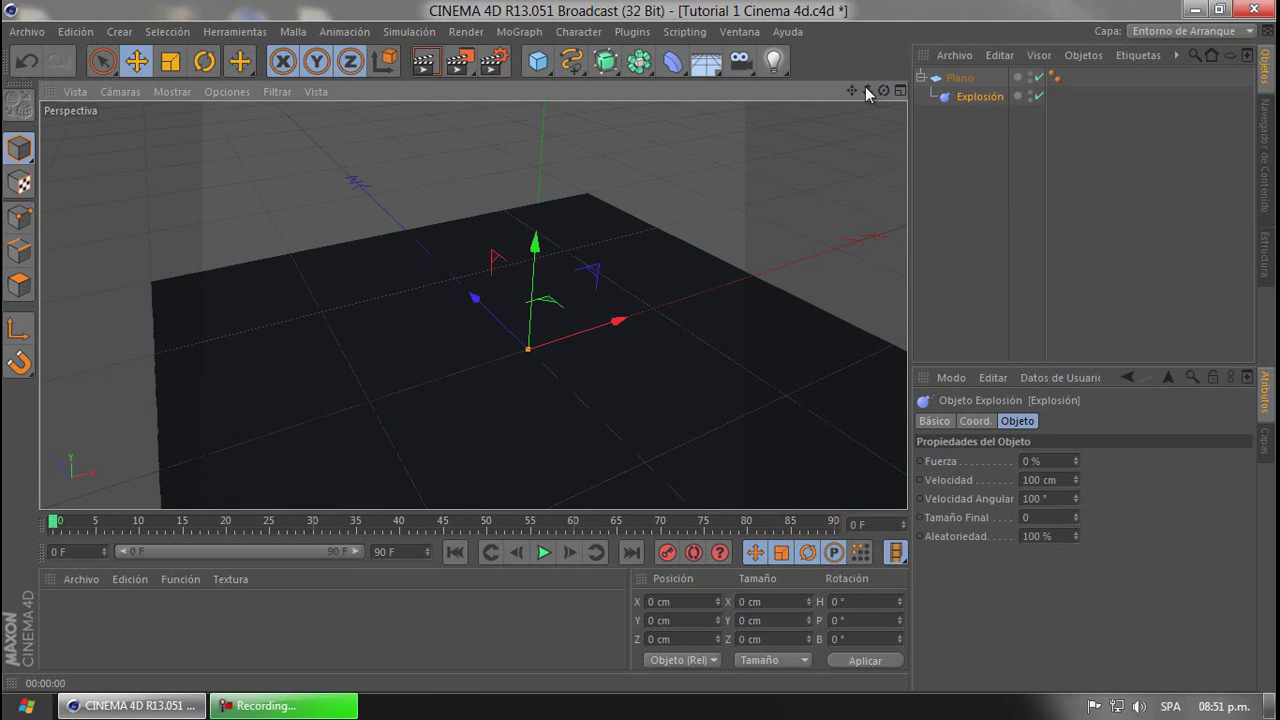
mouse_move(867, 91)
left_mouse_down()
mouse_move(634, 354)
mouse_move(867, 88)
left_mouse_up()
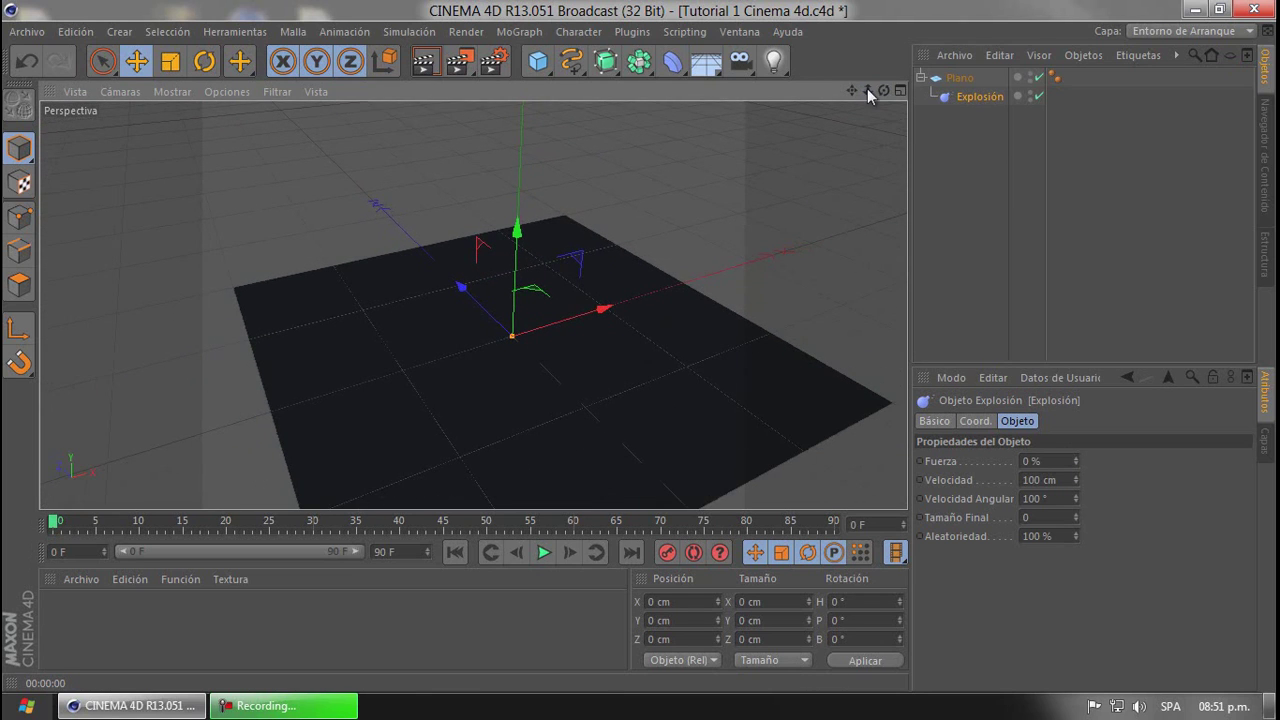
Set Plano's width and height segments (Segmentos en la Anchura and Altura) to 86 each
left_click(960, 80)
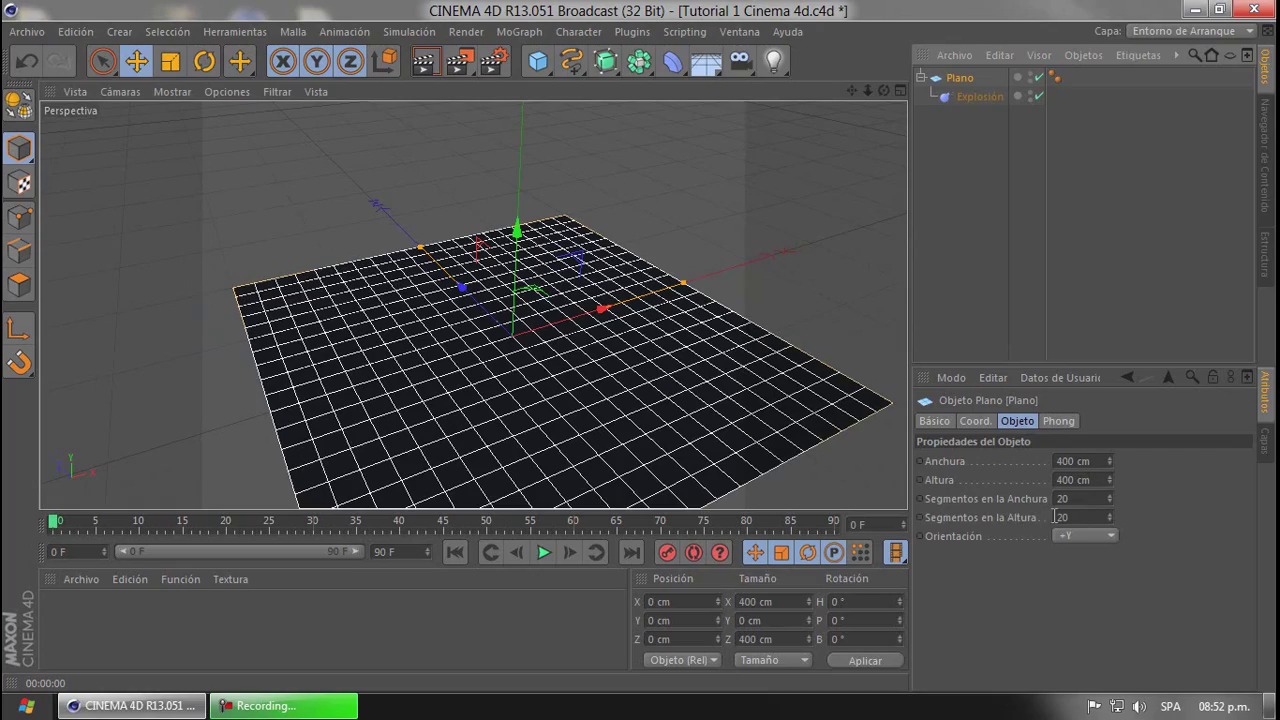
left_click_drag(1110, 495, 1110, 495)
left_click_drag(1110, 495, 1109, 495)
double_click(1098, 517)
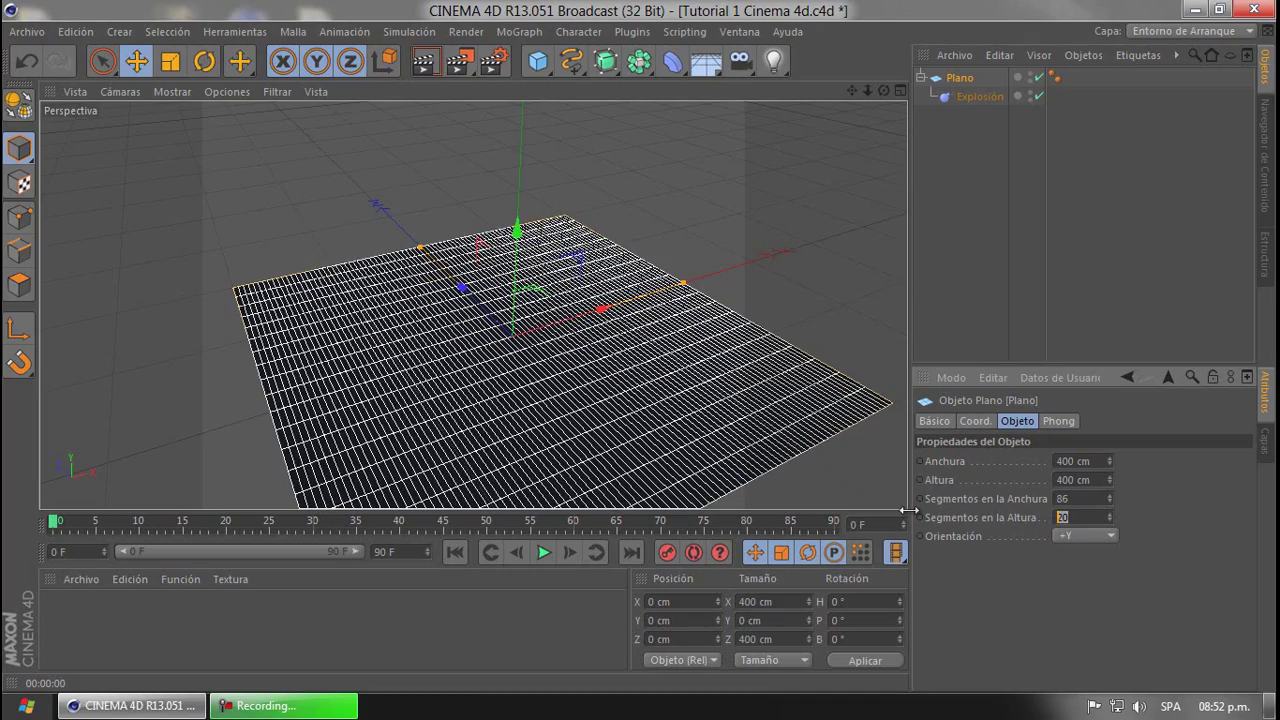
type("86")
key("Return")
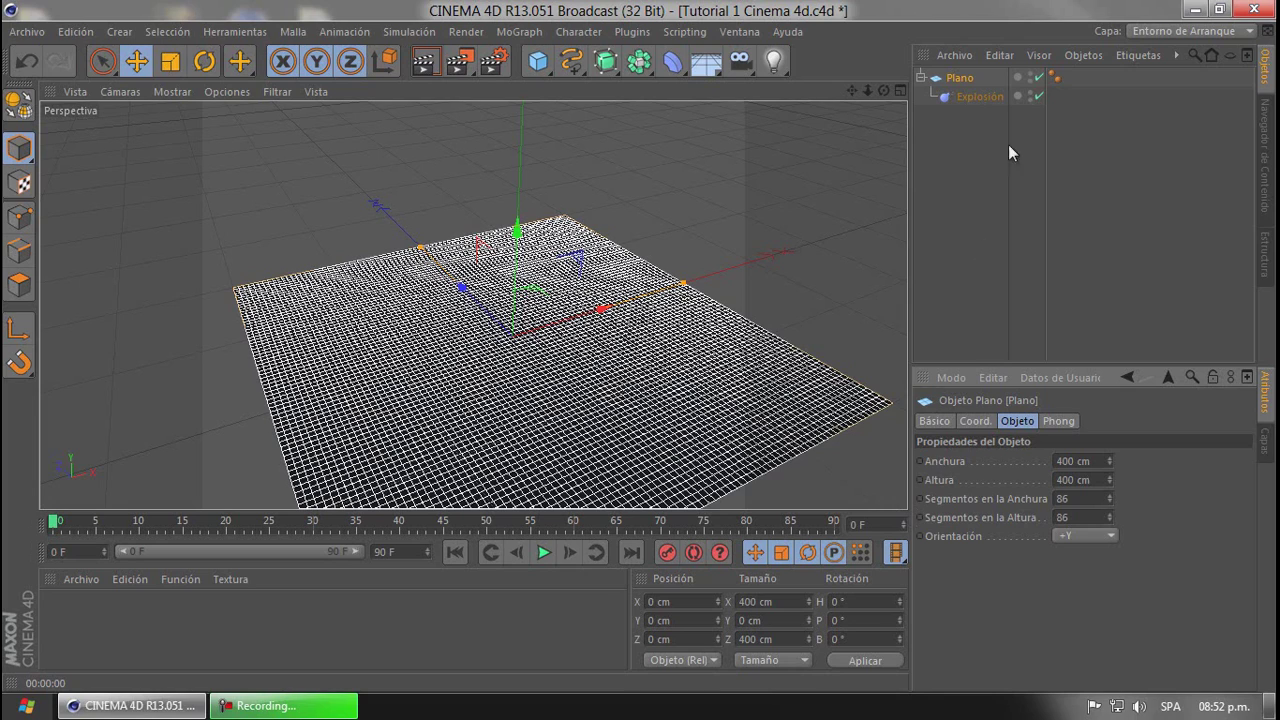
Raise the Explosión deformer's Fuerza gradually to about 37 % to scatter the plane's polygons
left_click(970, 96)
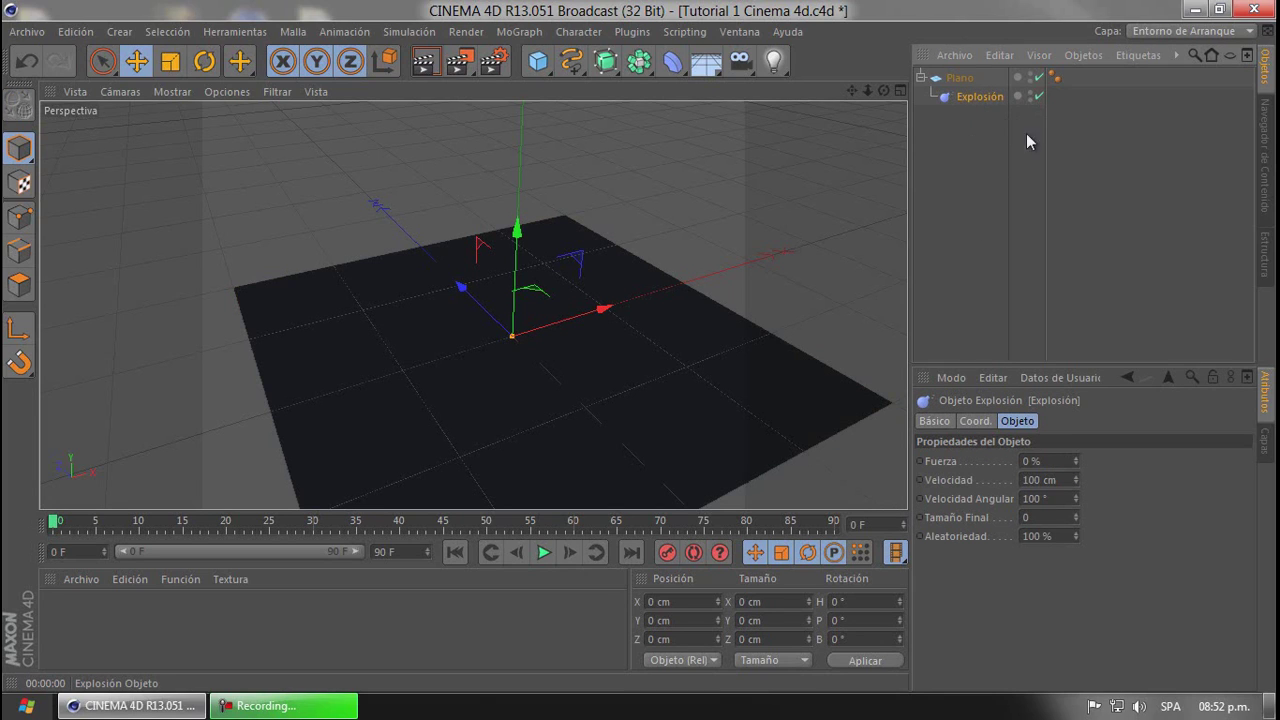
left_click(1076, 458)
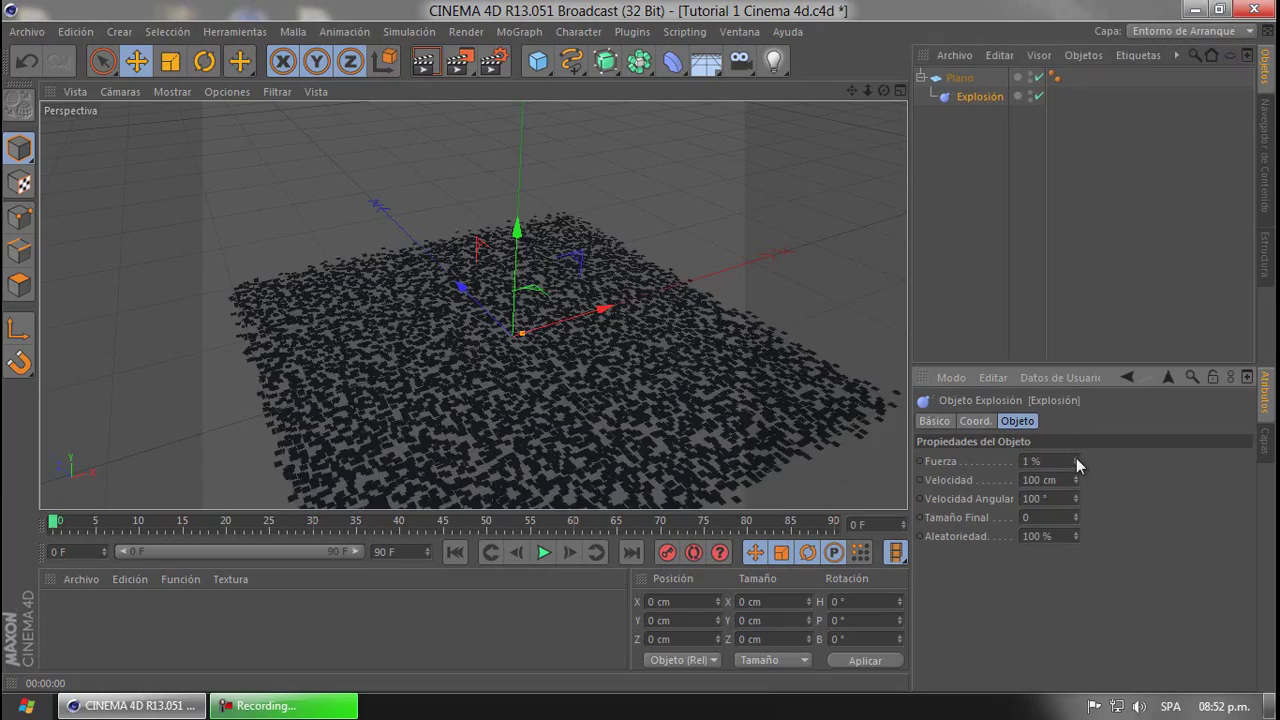
left_click(1076, 458)
left_click(1076, 458)
left_click(1076, 458)
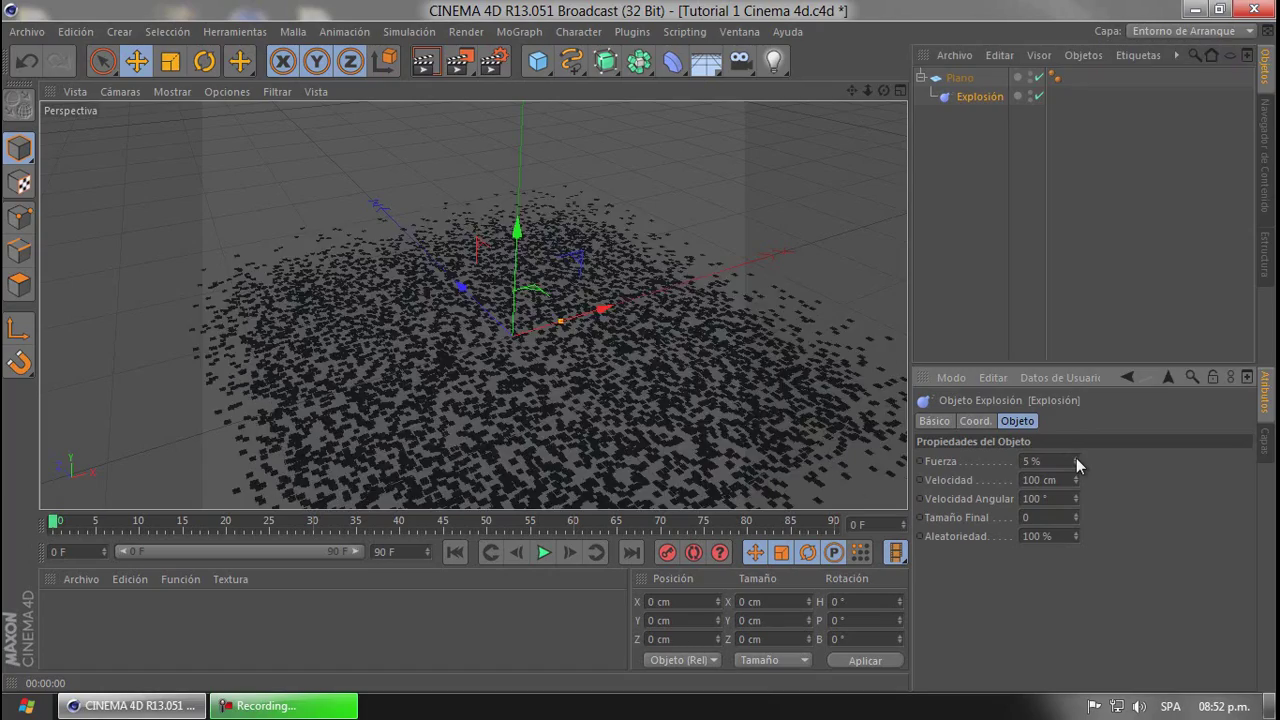
left_click(1076, 458)
left_click(1076, 458)
left_click(1076, 458)
left_click(1076, 458)
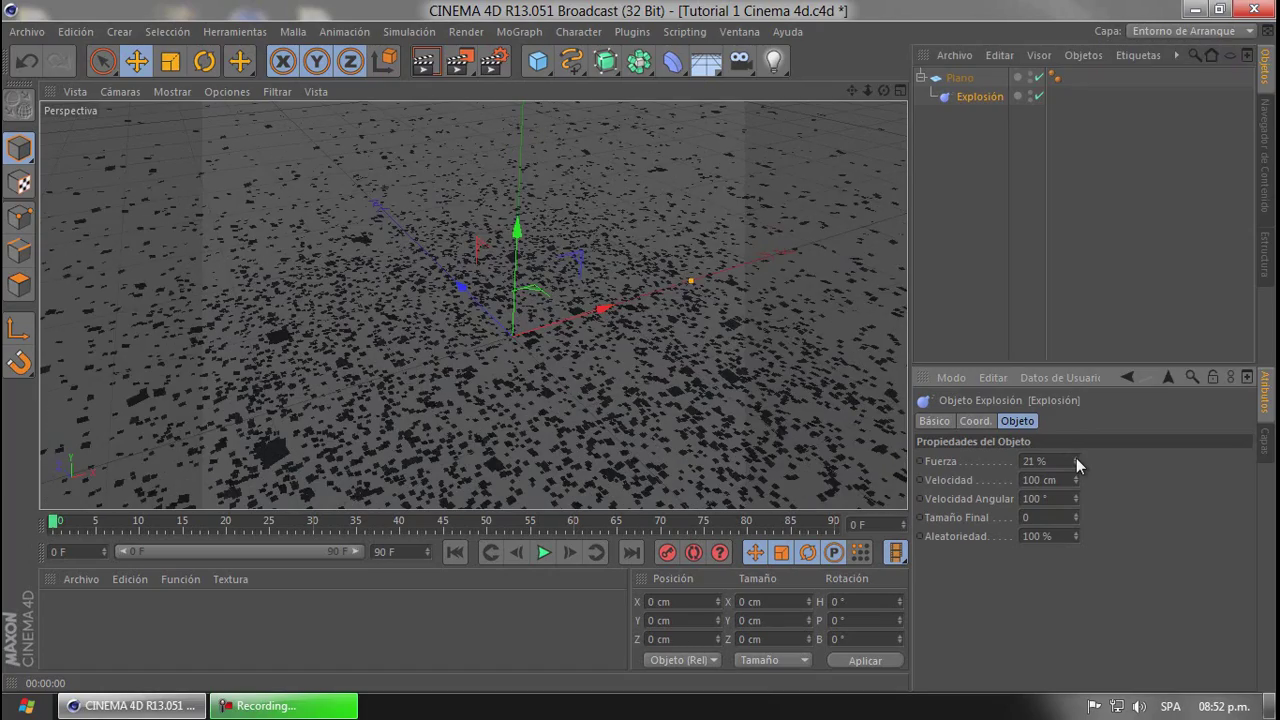
left_click(1076, 458)
left_click(1076, 458)
left_click(1076, 458)
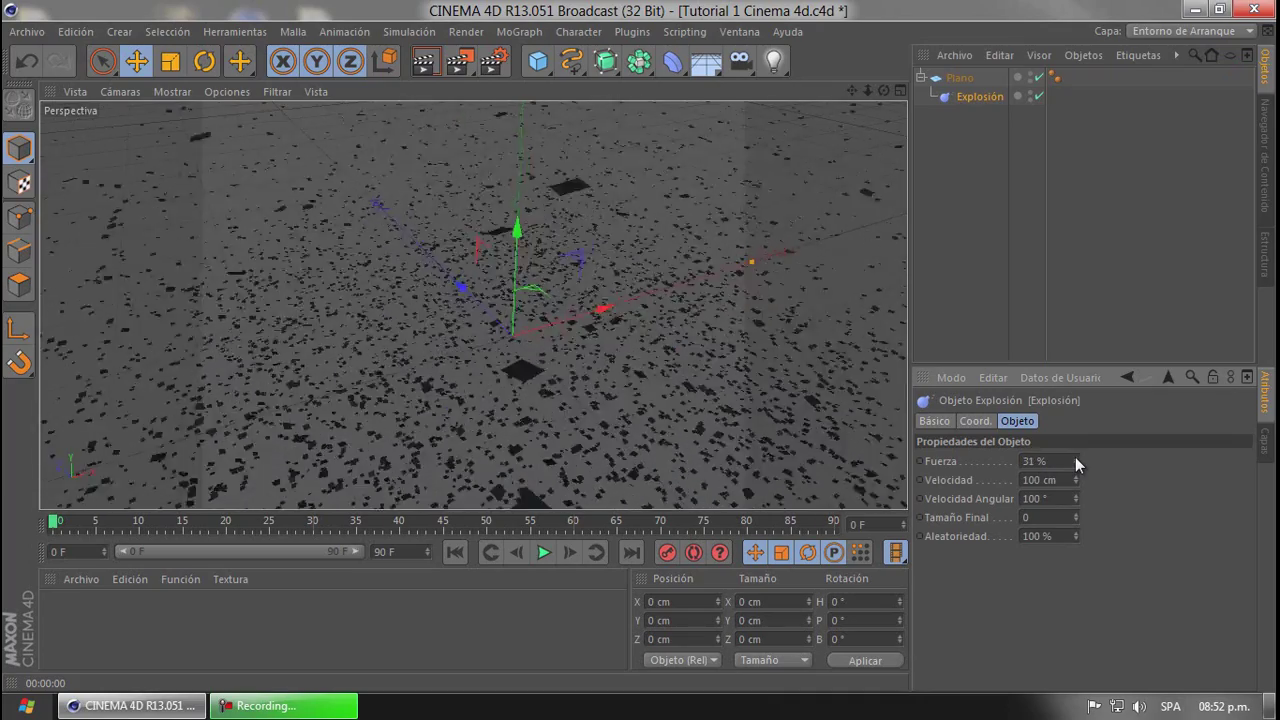
left_click(1076, 458)
Lower the Explosión deformer's Fuerza back to 0 % to reassemble the plane
left_click(1077, 463)
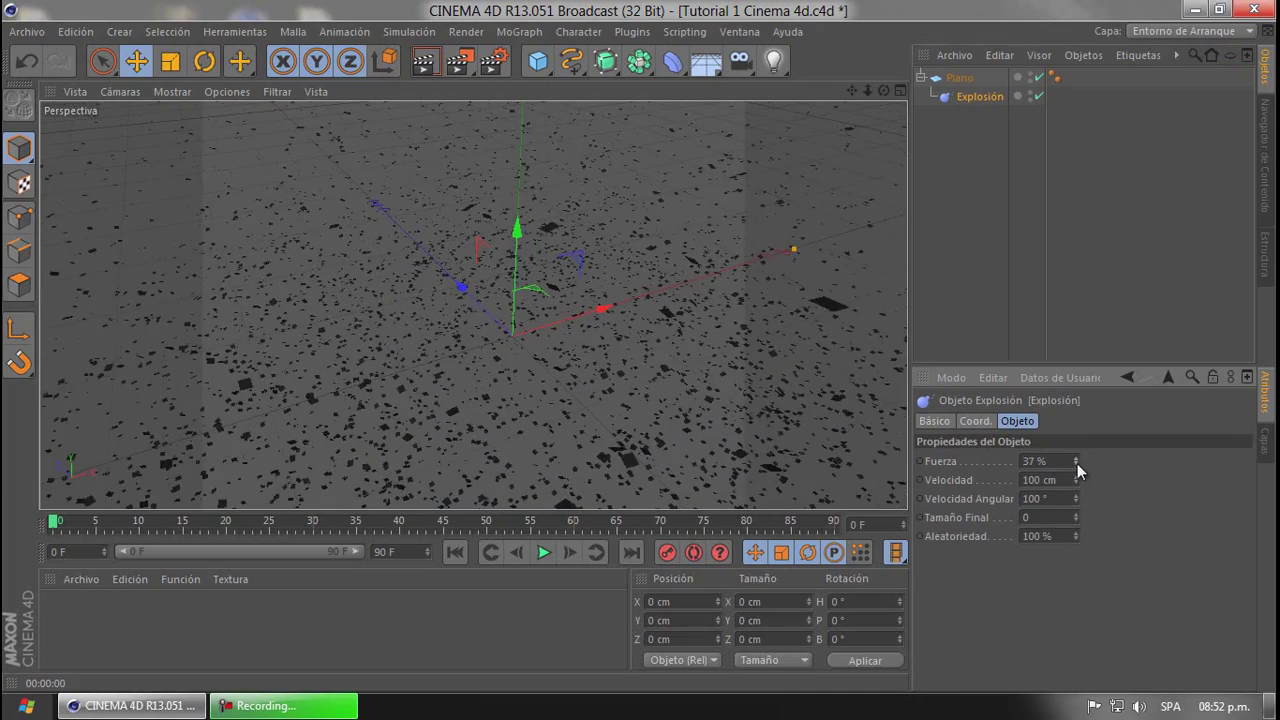
left_click(1077, 463)
left_click(1077, 463)
left_click(1077, 463)
left_click(1077, 463)
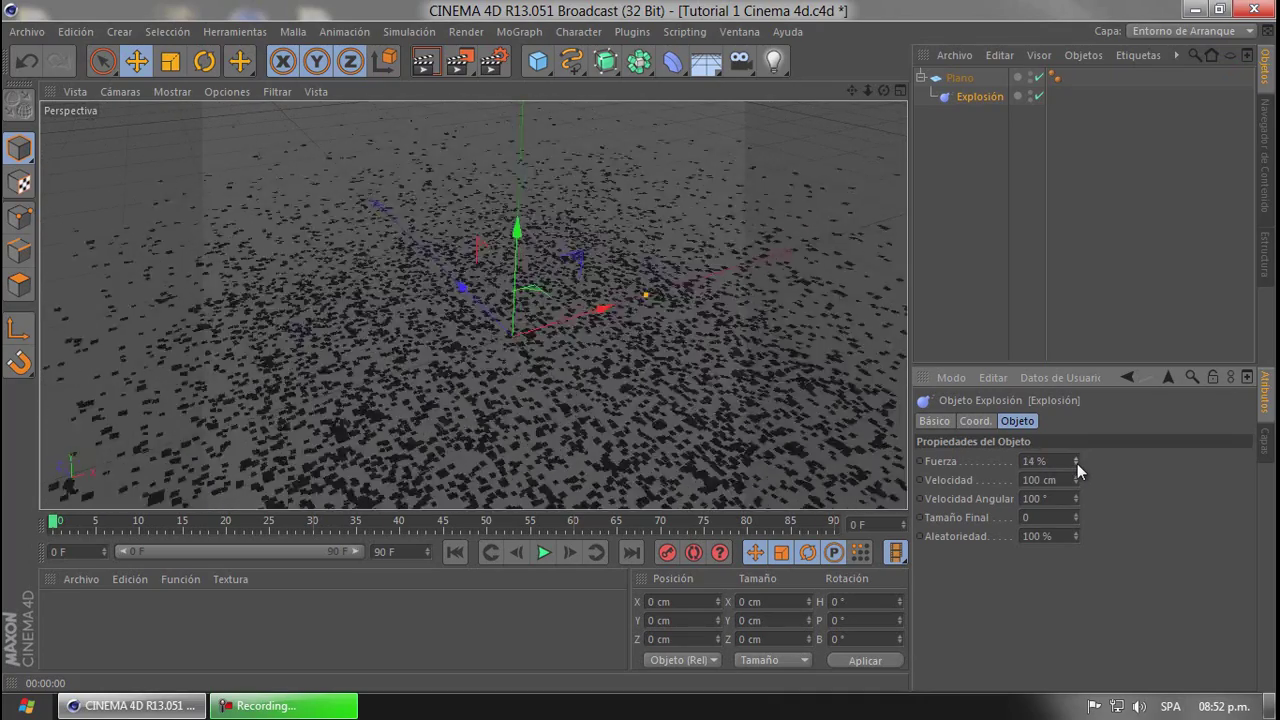
left_click(1077, 463)
left_click(1077, 463)
left_click(1077, 463)
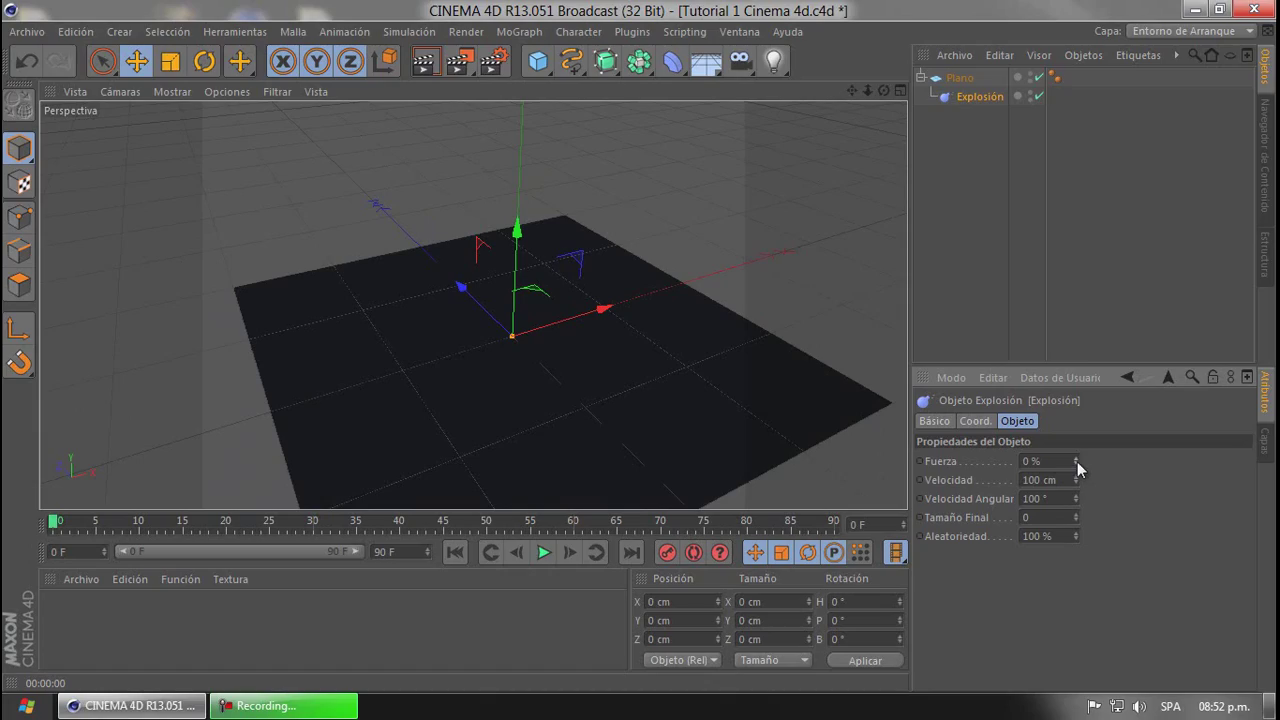
Replay the explosion by raising Fuerza to about 14 % and returning it to 0 %, and deselect the deformer
left_click(1075, 457)
left_click(1075, 457)
left_click(1075, 457)
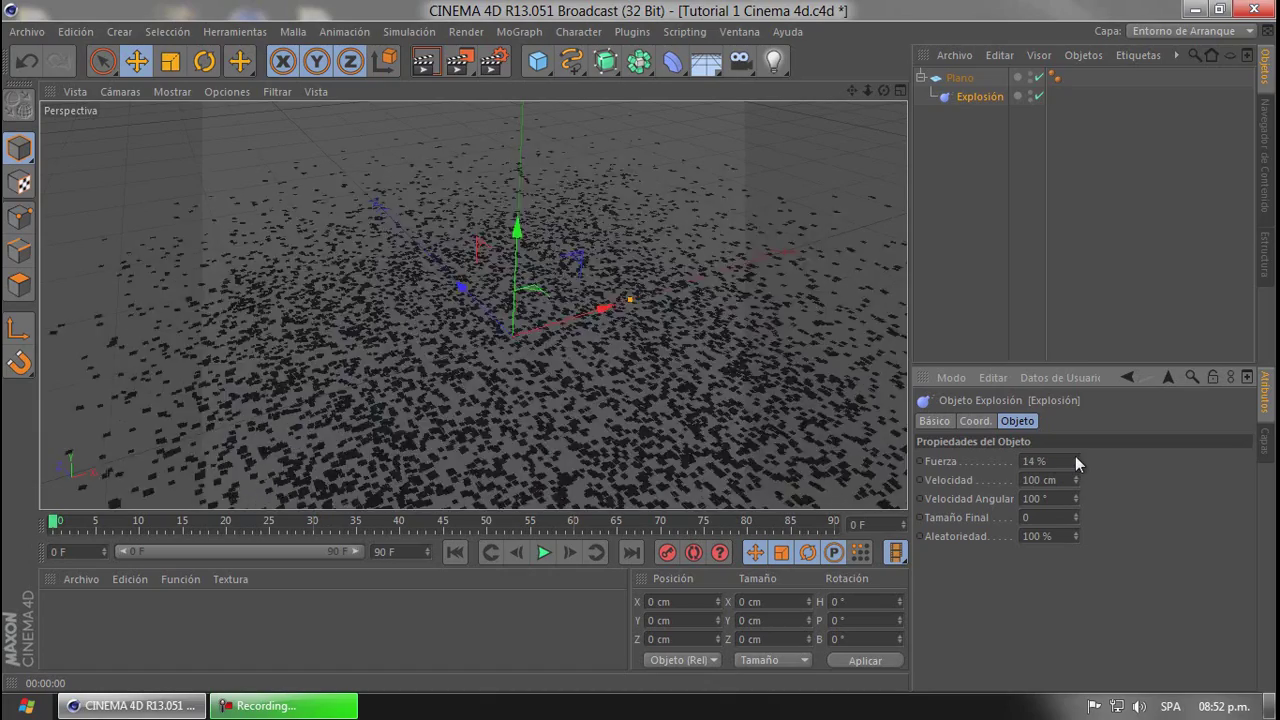
left_click(1077, 463)
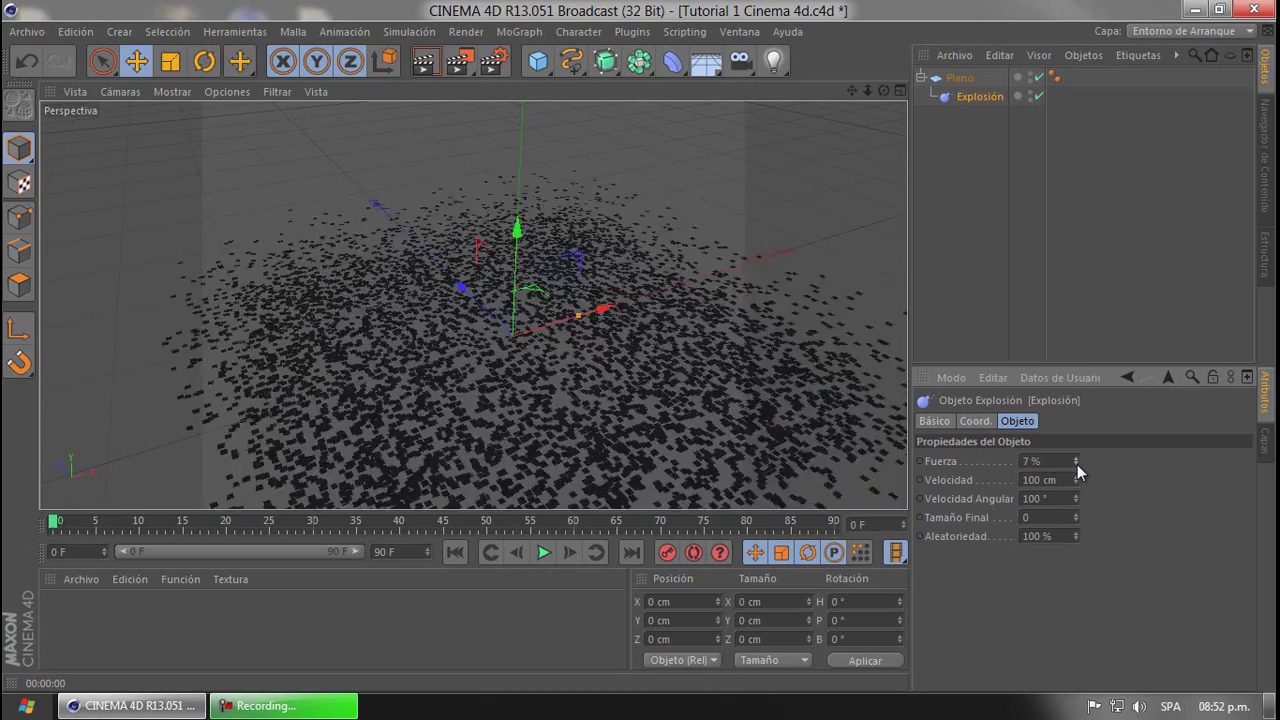
left_click(1077, 463)
left_click(927, 160)
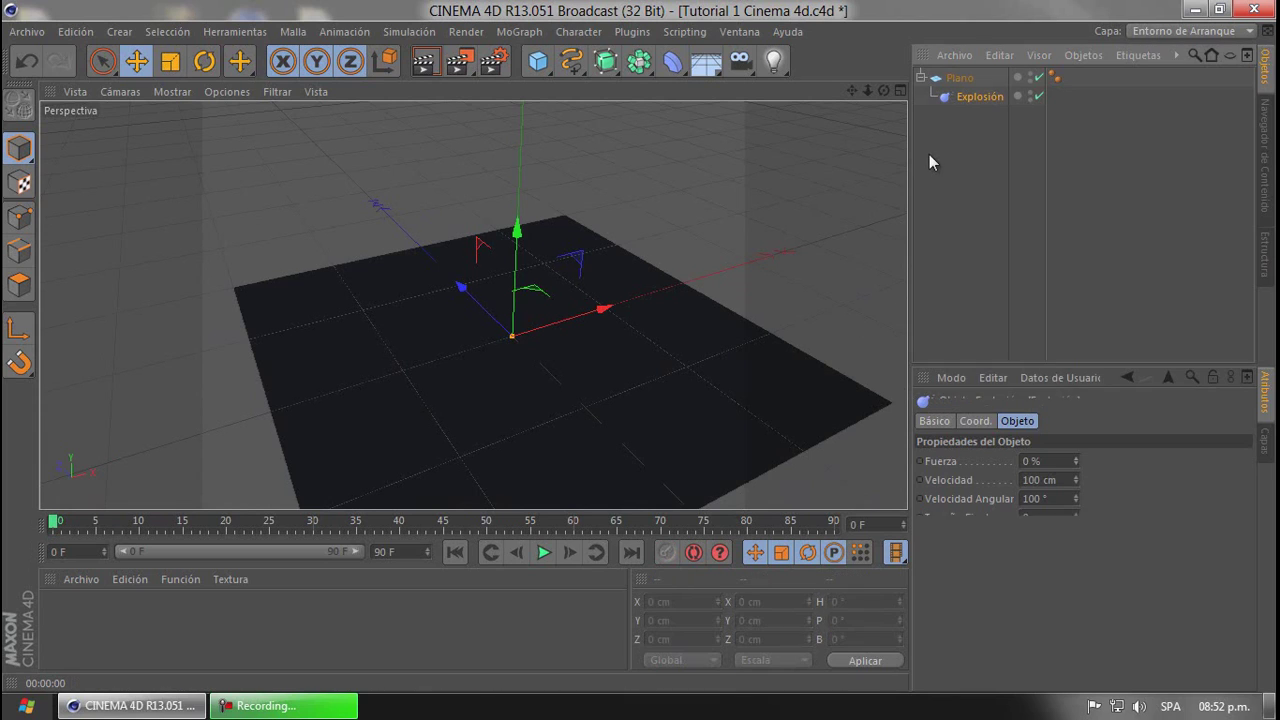
left_click(667, 70)
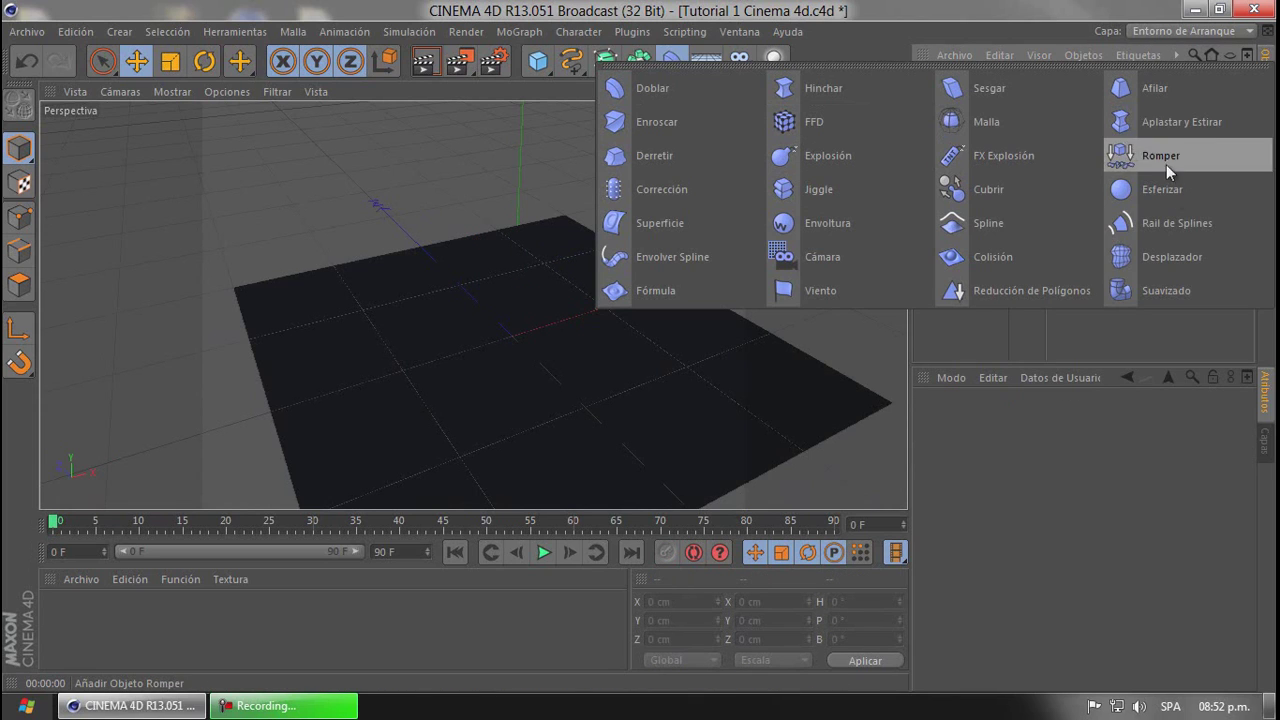
left_click(973, 338)
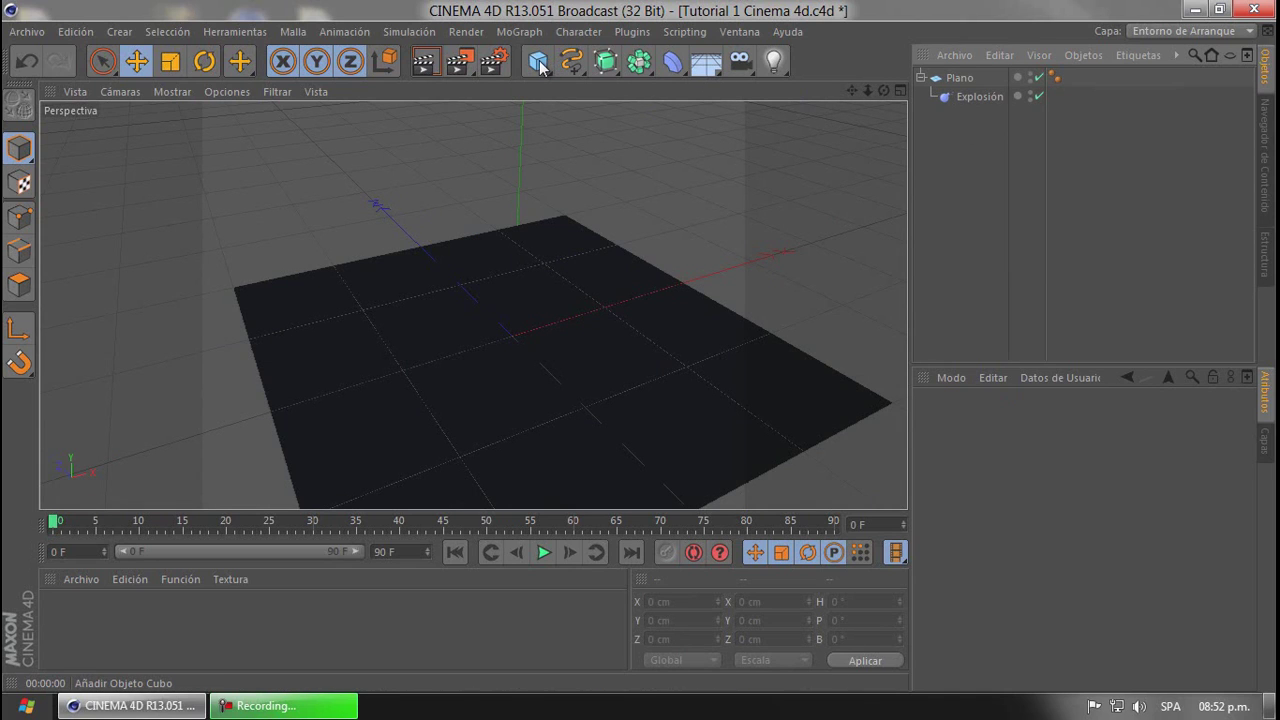
left_click(672, 61)
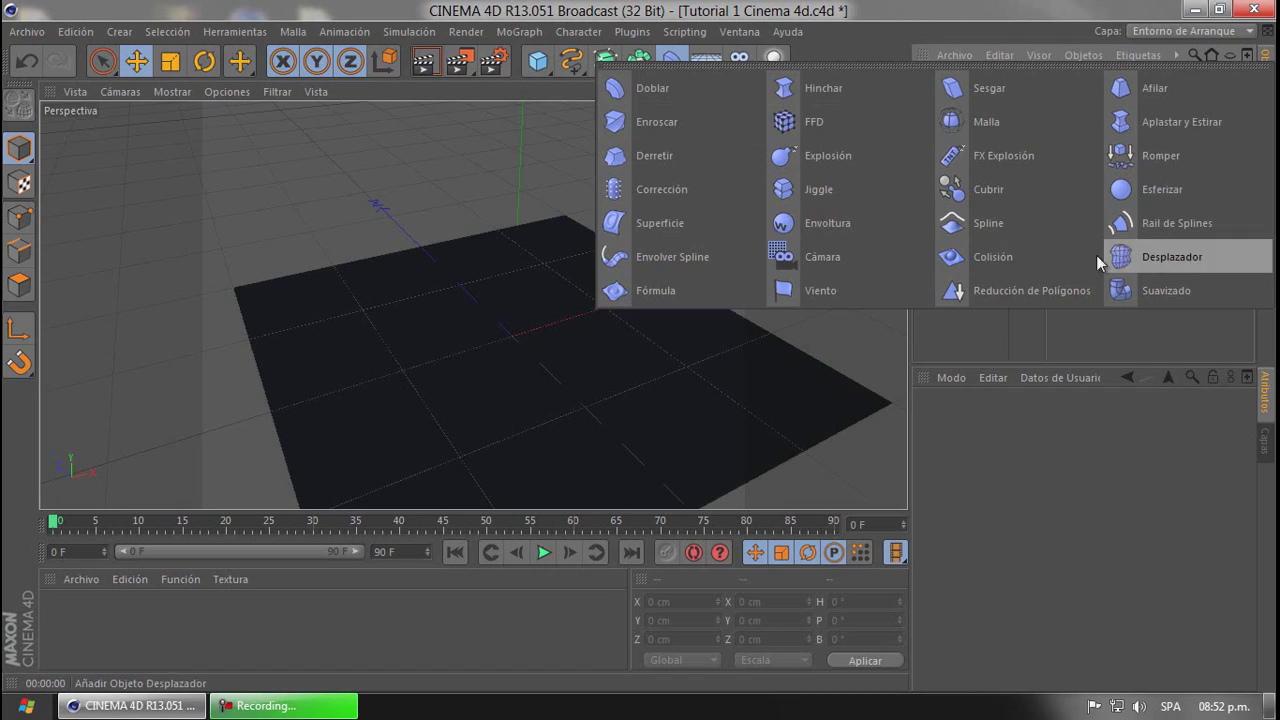
left_click(812, 155)
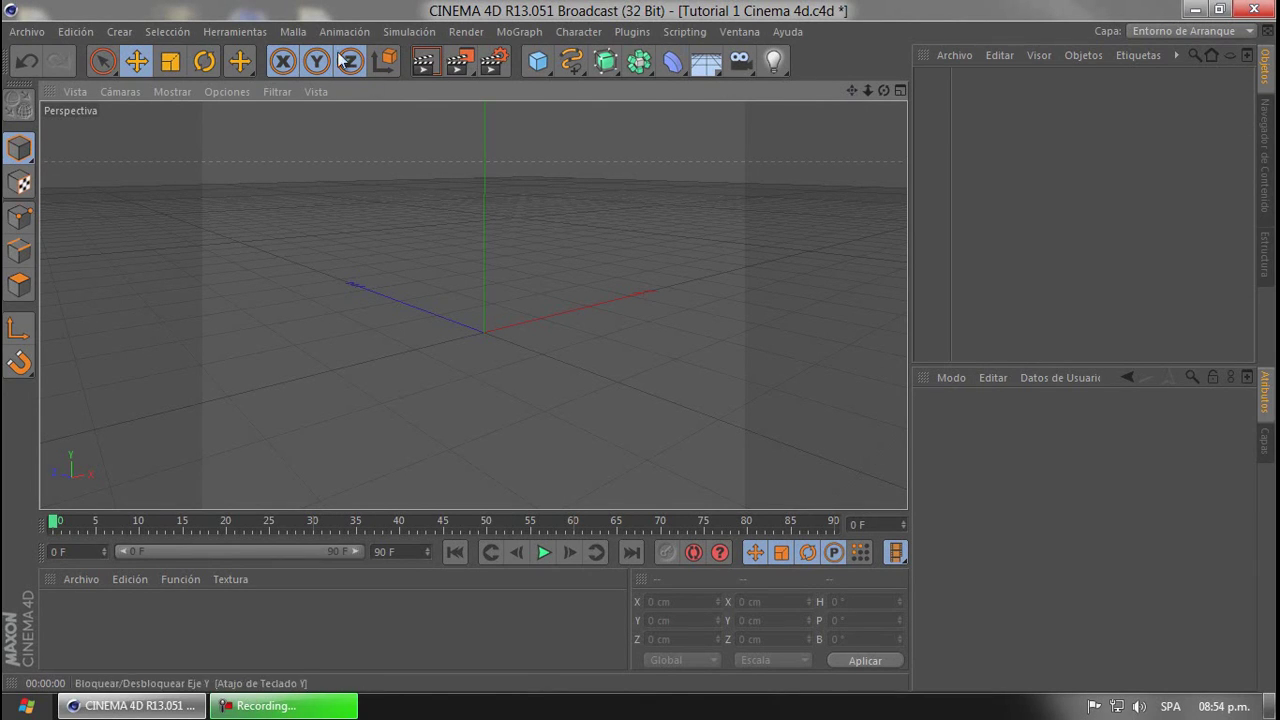
Render a preview of the empty scene and return to the normal viewport display
left_click(425, 61)
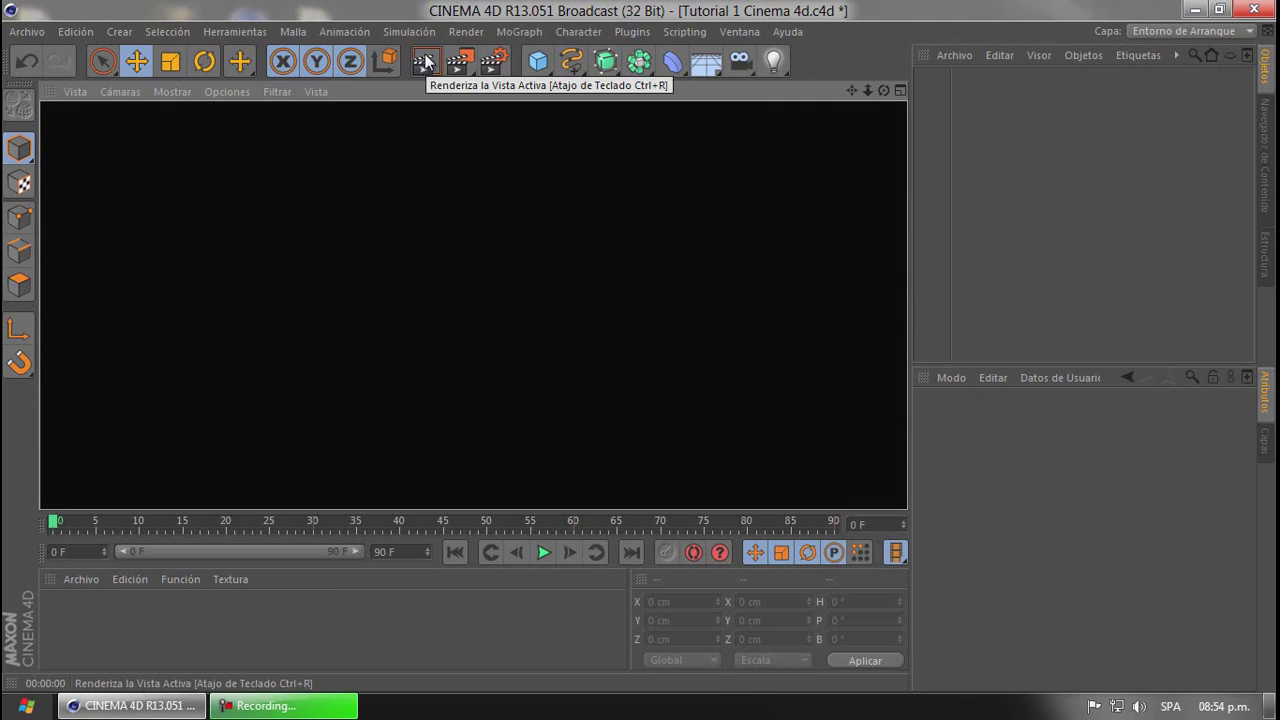
left_click(1001, 167)
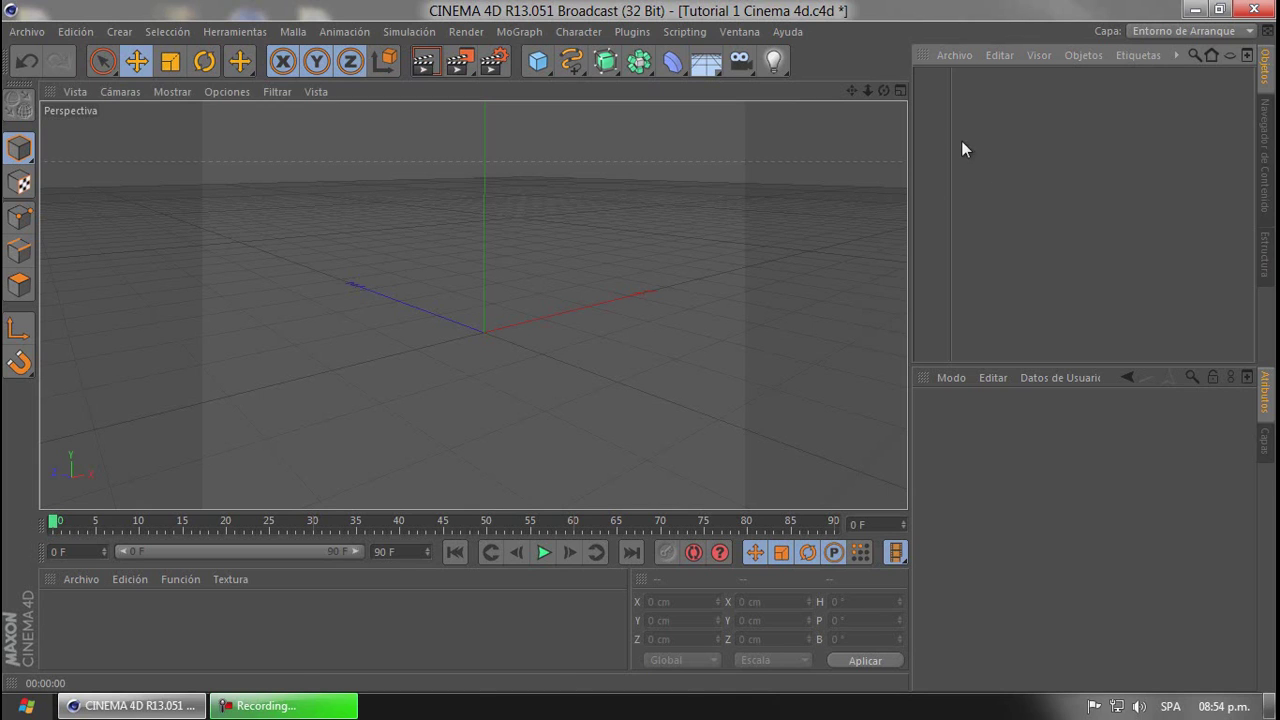
Add a plane and enlarge it freehand to about 1953 cm wide by 2029 cm high
left_click_drag(540, 62, 722, 120)
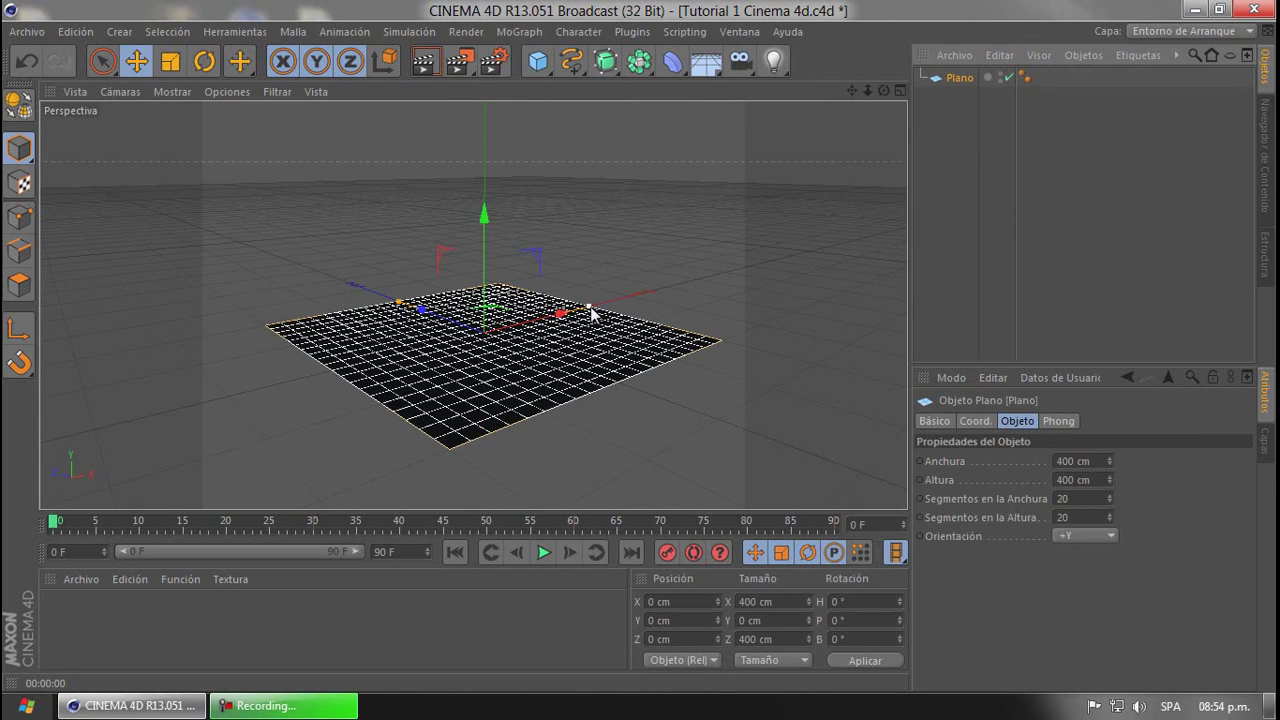
left_click_drag(590, 310, 778, 260)
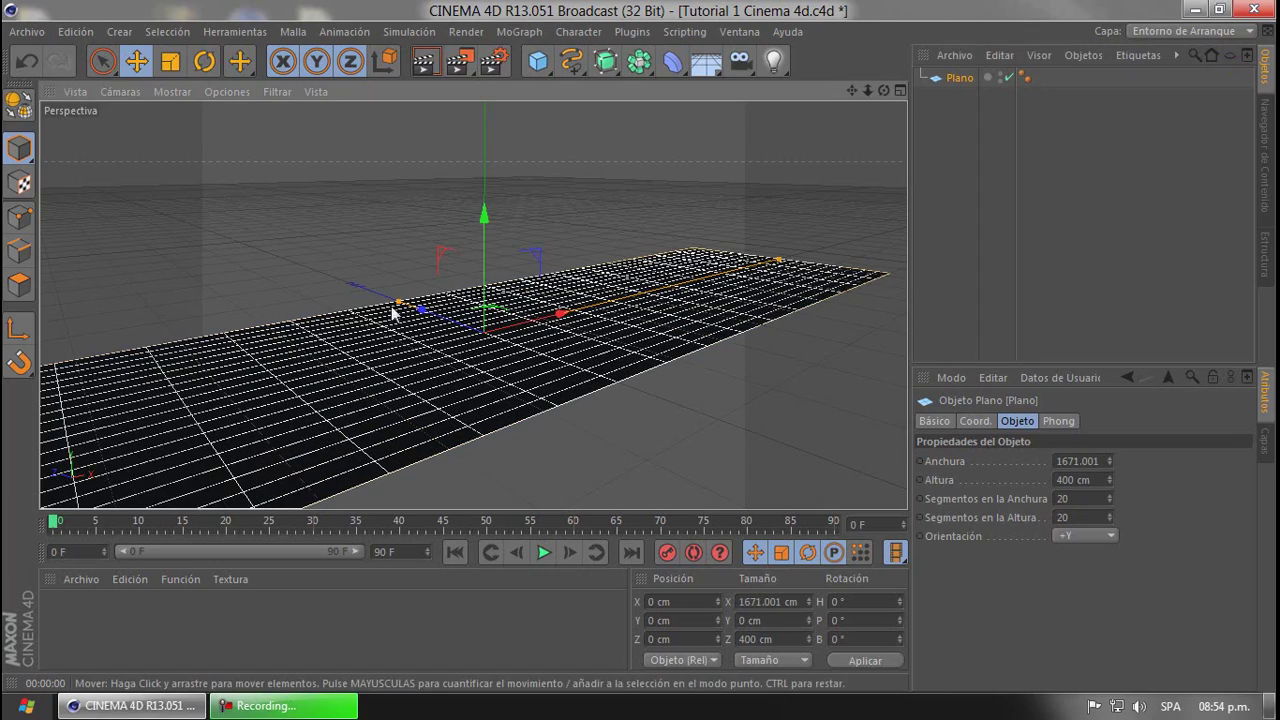
left_click_drag(396, 305, 275, 172)
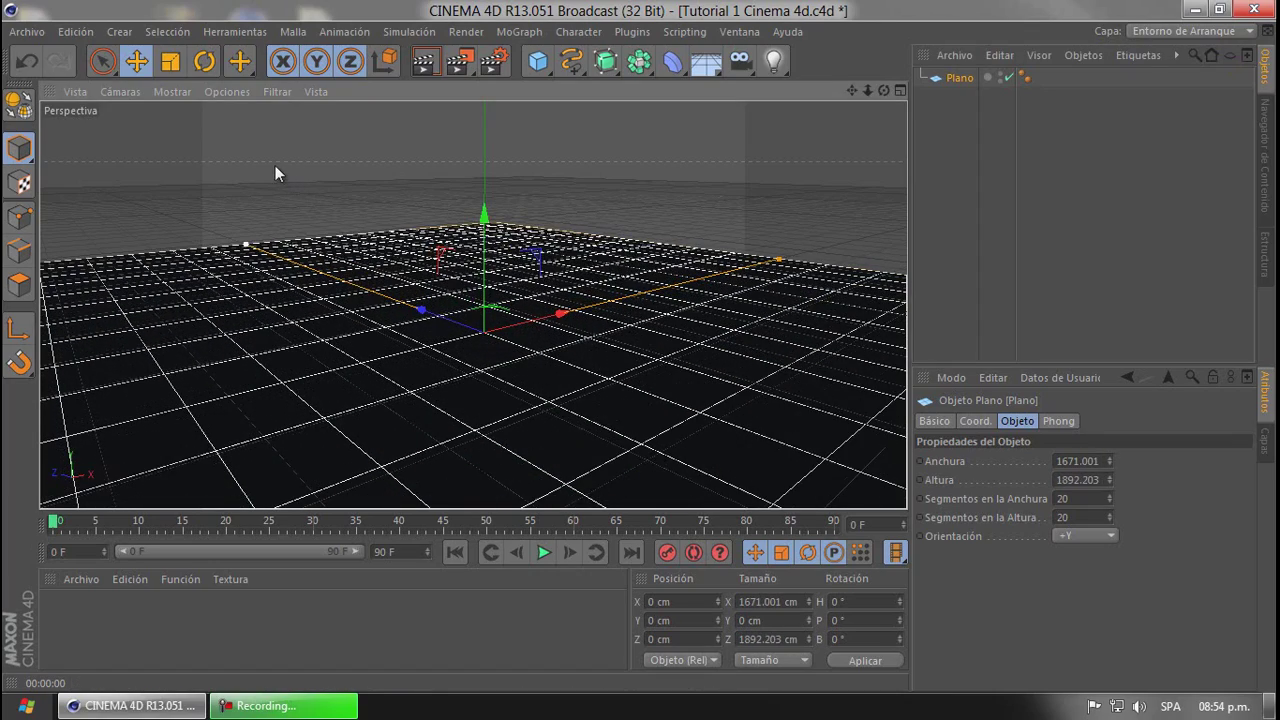
left_click_drag(781, 262, 809, 250)
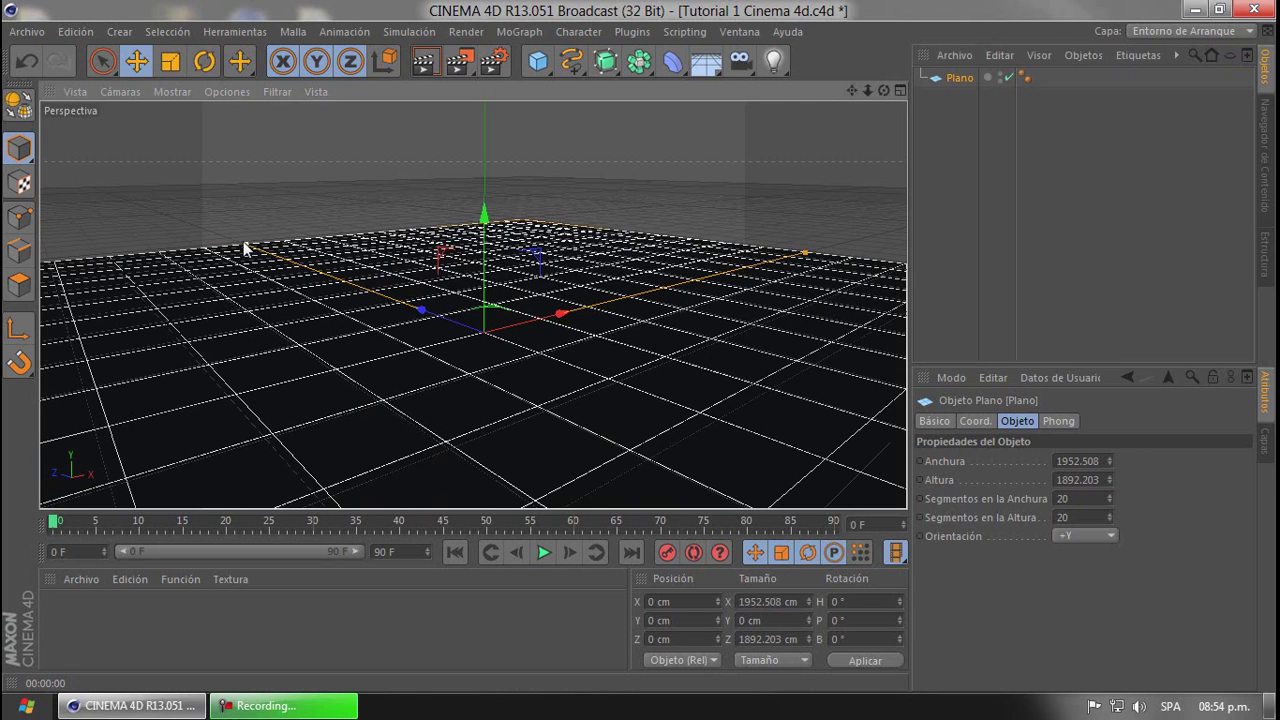
left_click_drag(245, 248, 239, 244)
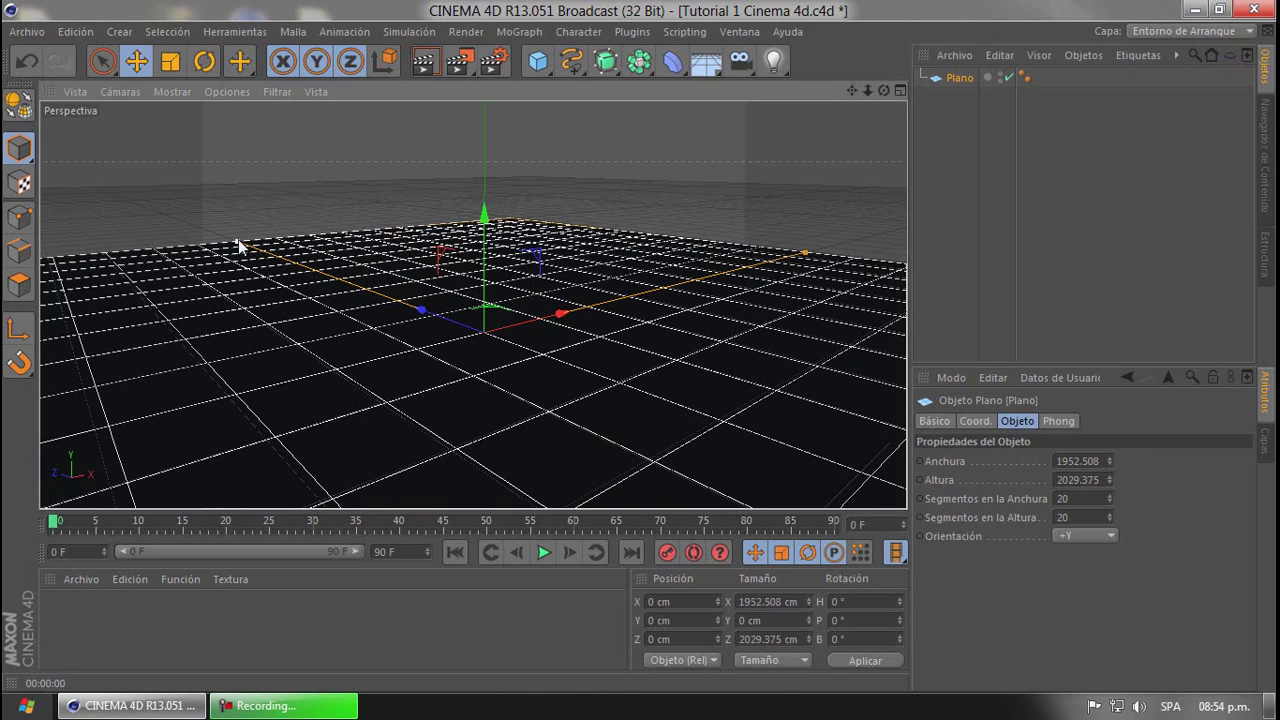
Set the plane's width and height segments to 50 each and deselect it
double_click(1090, 498)
type("50")
key("Return")
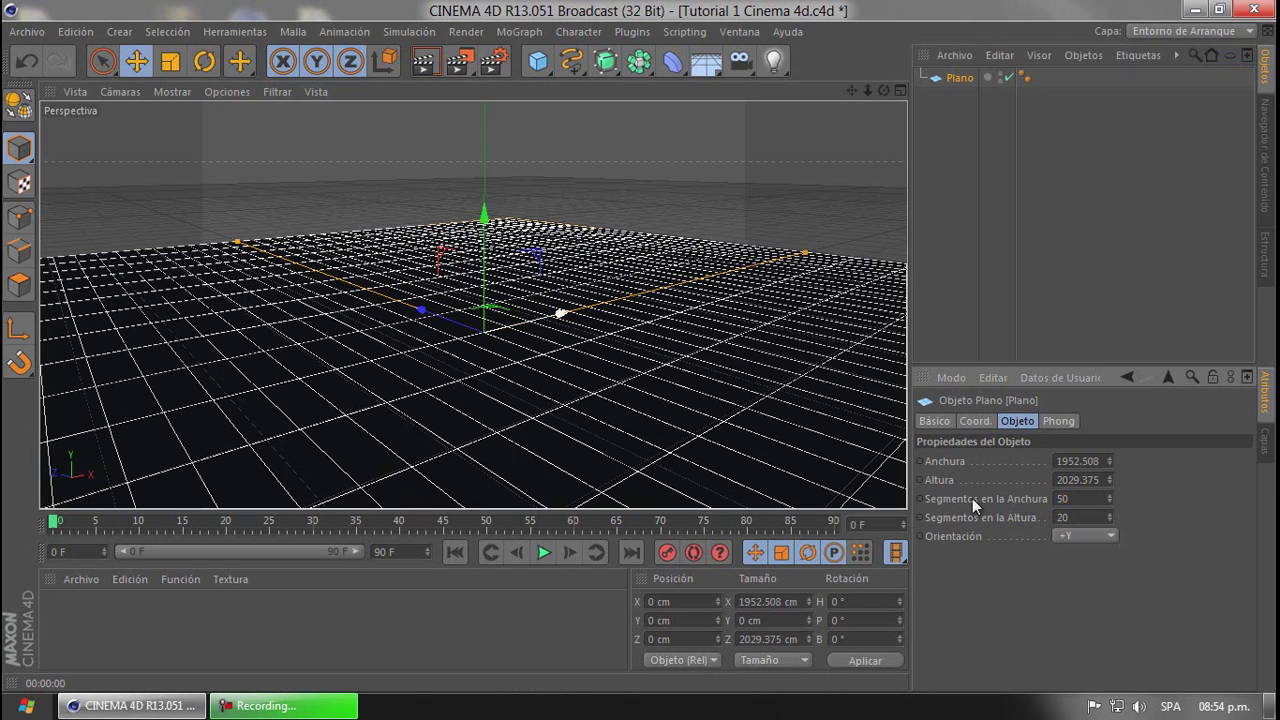
double_click(1076, 517)
type("50")
key("Return")
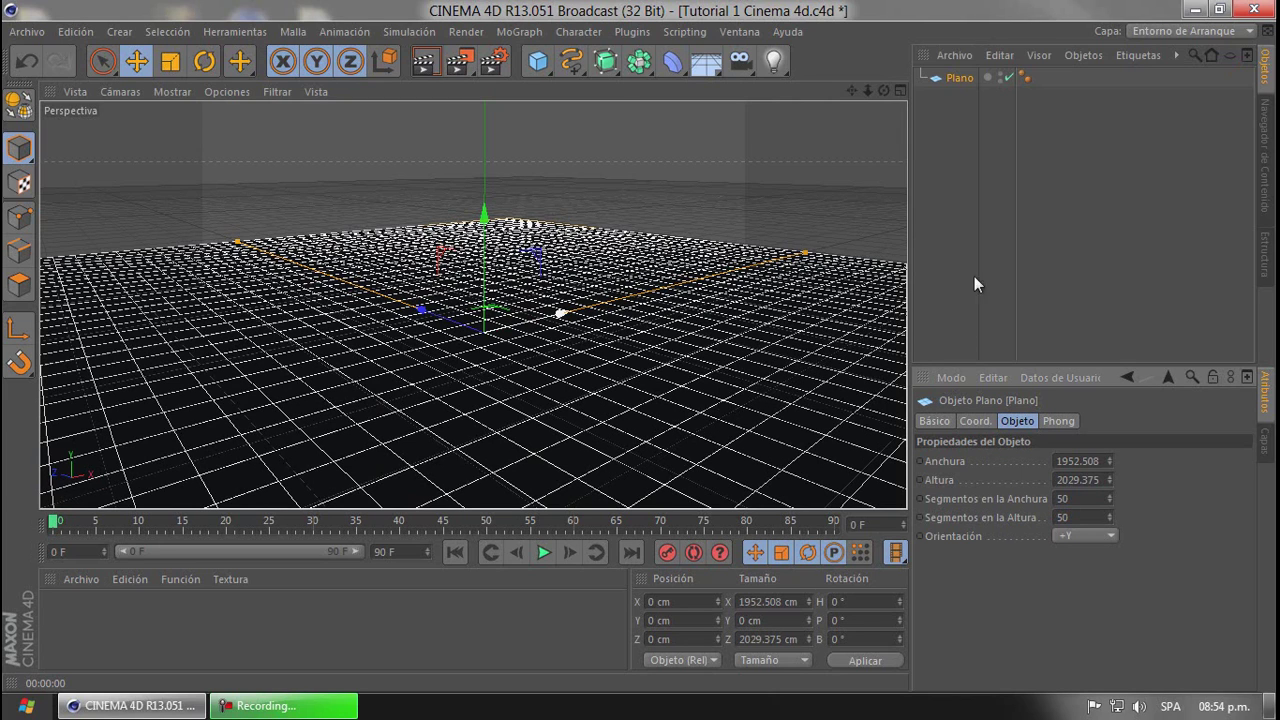
left_click(944, 148)
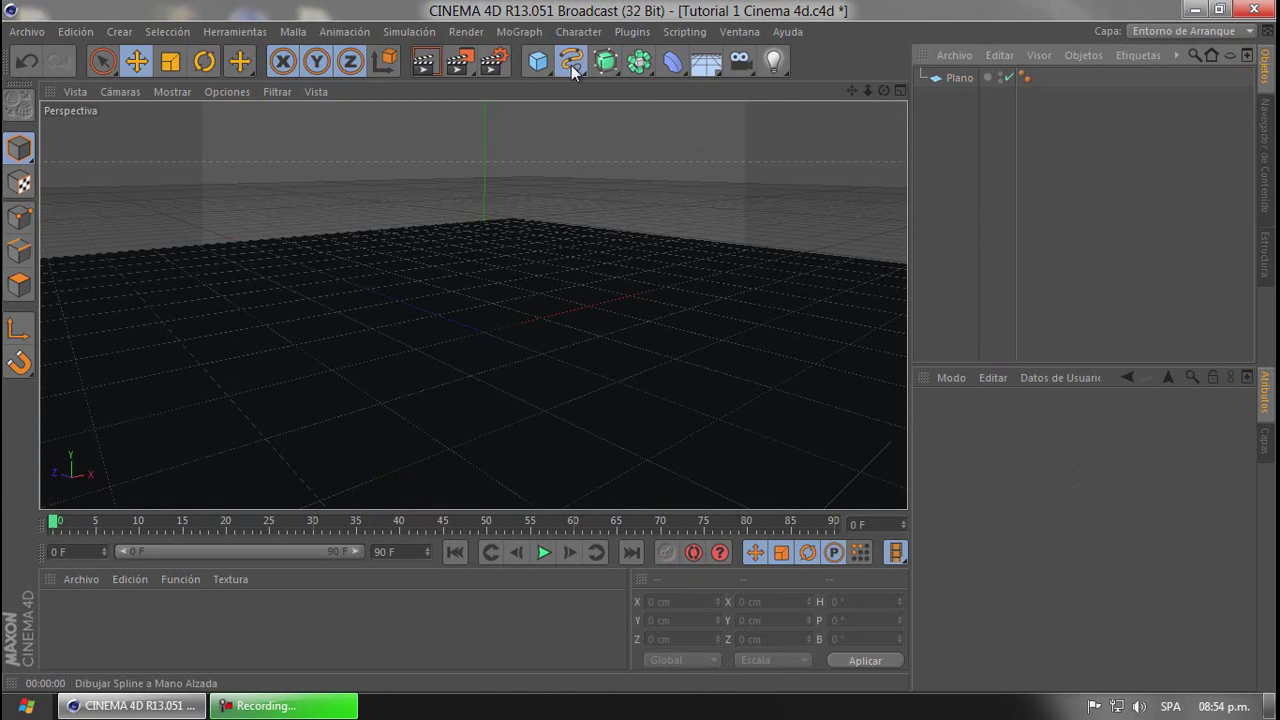
Add a Texto spline reading "Orantine" and set its font to Poplar Std
left_click(571, 65)
left_click(646, 221)
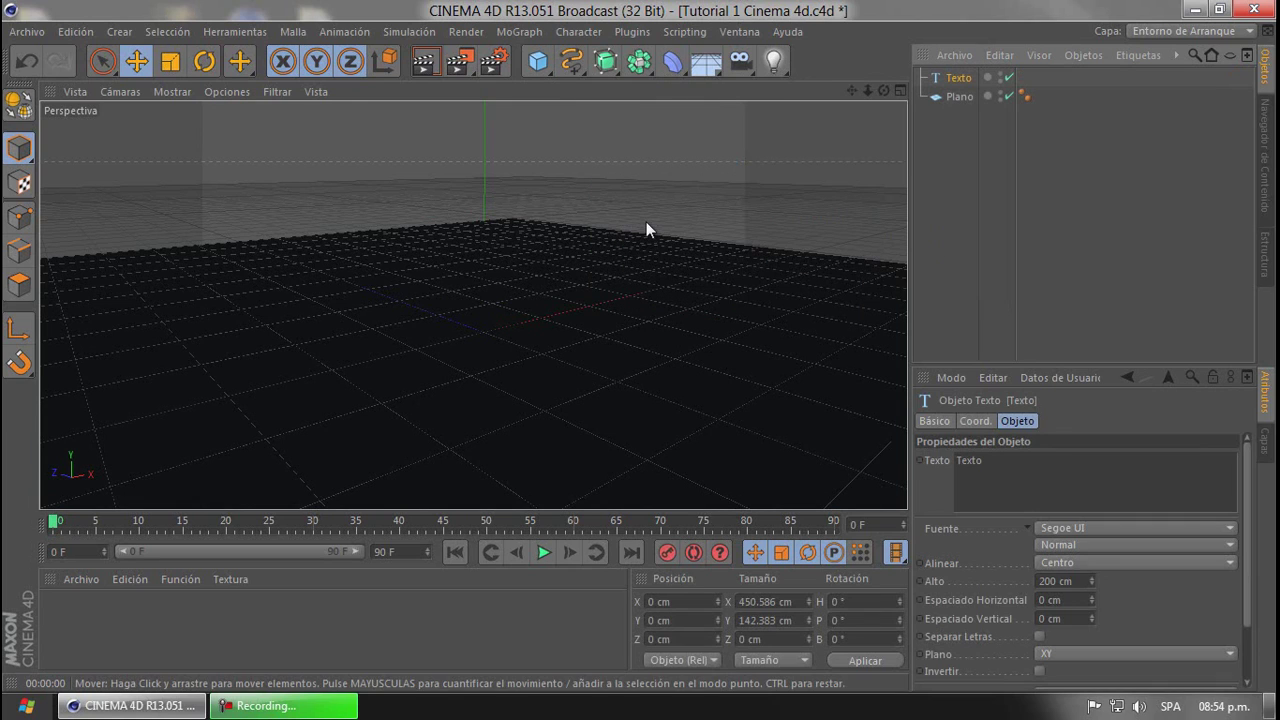
left_click_drag(988, 468, 673, 470)
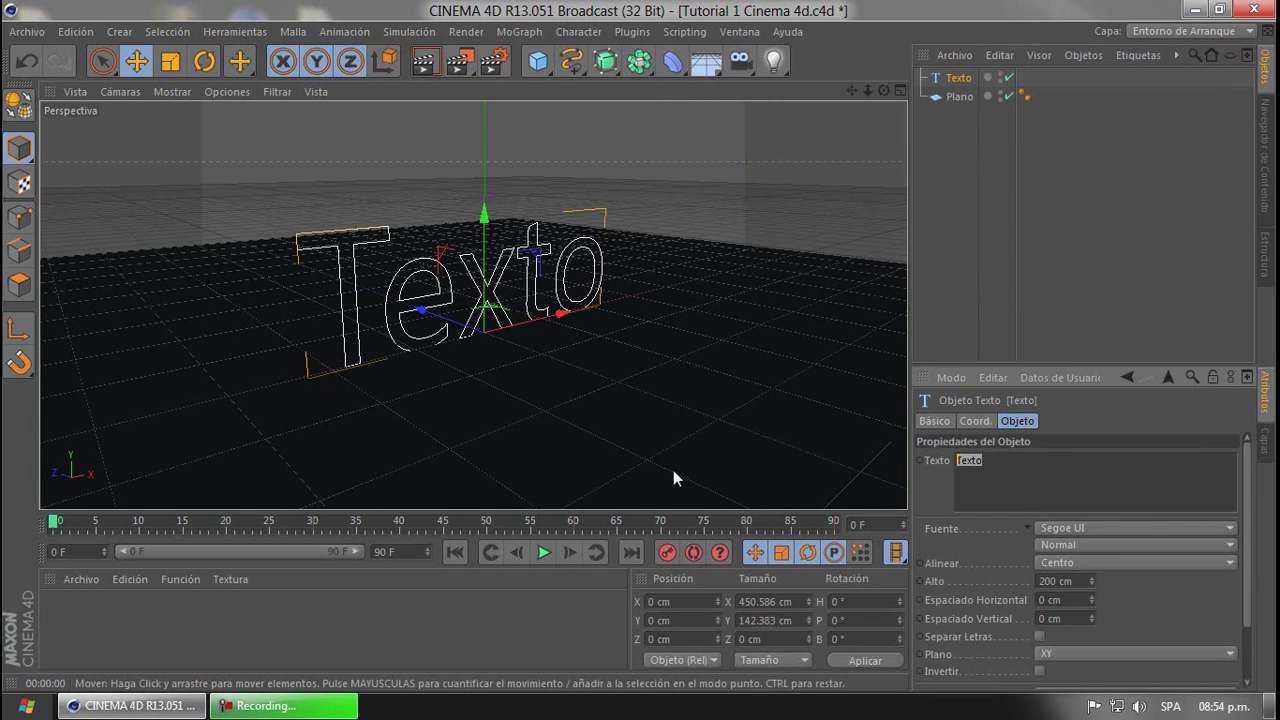
type("Orantine")
left_click(1108, 420)
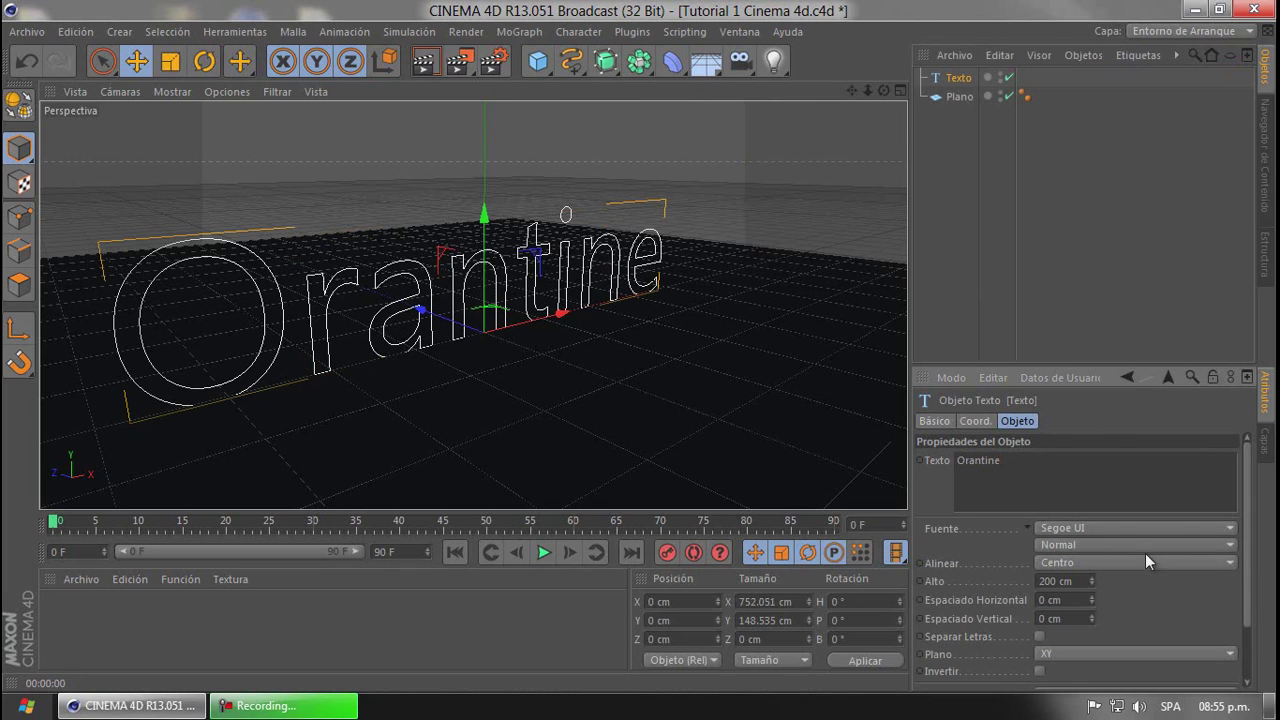
left_click(1125, 531)
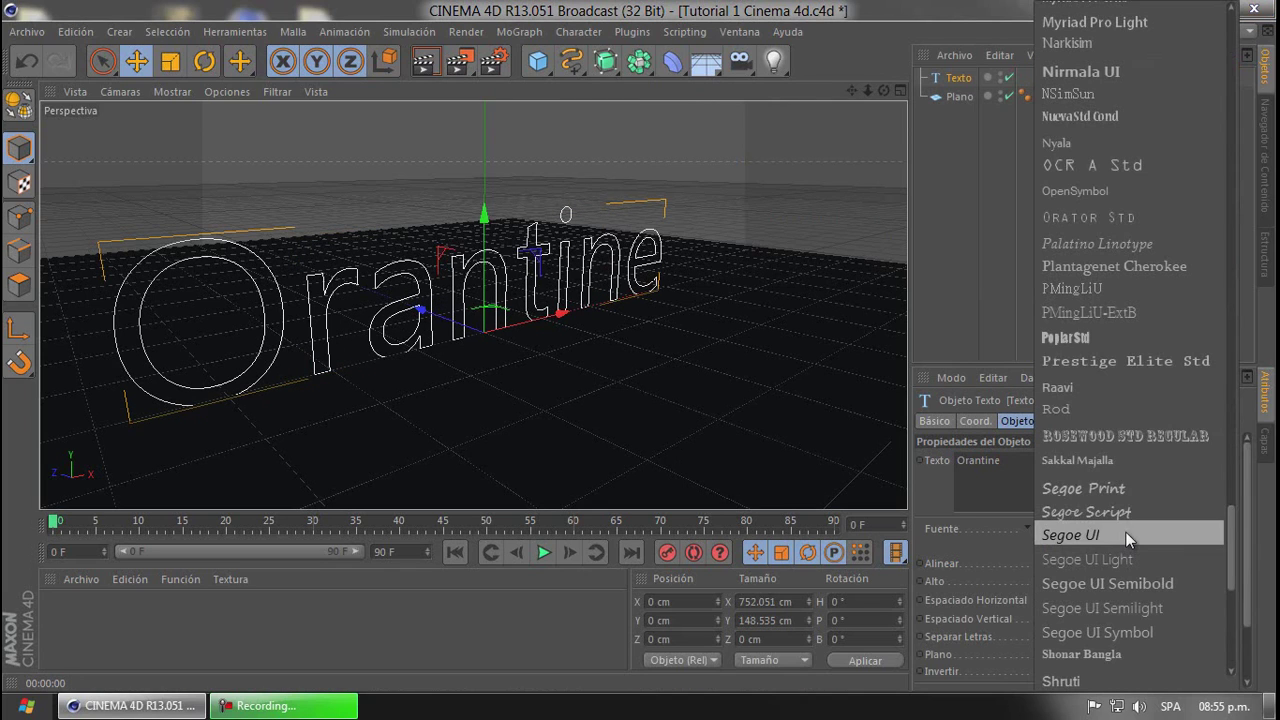
left_click(1137, 337)
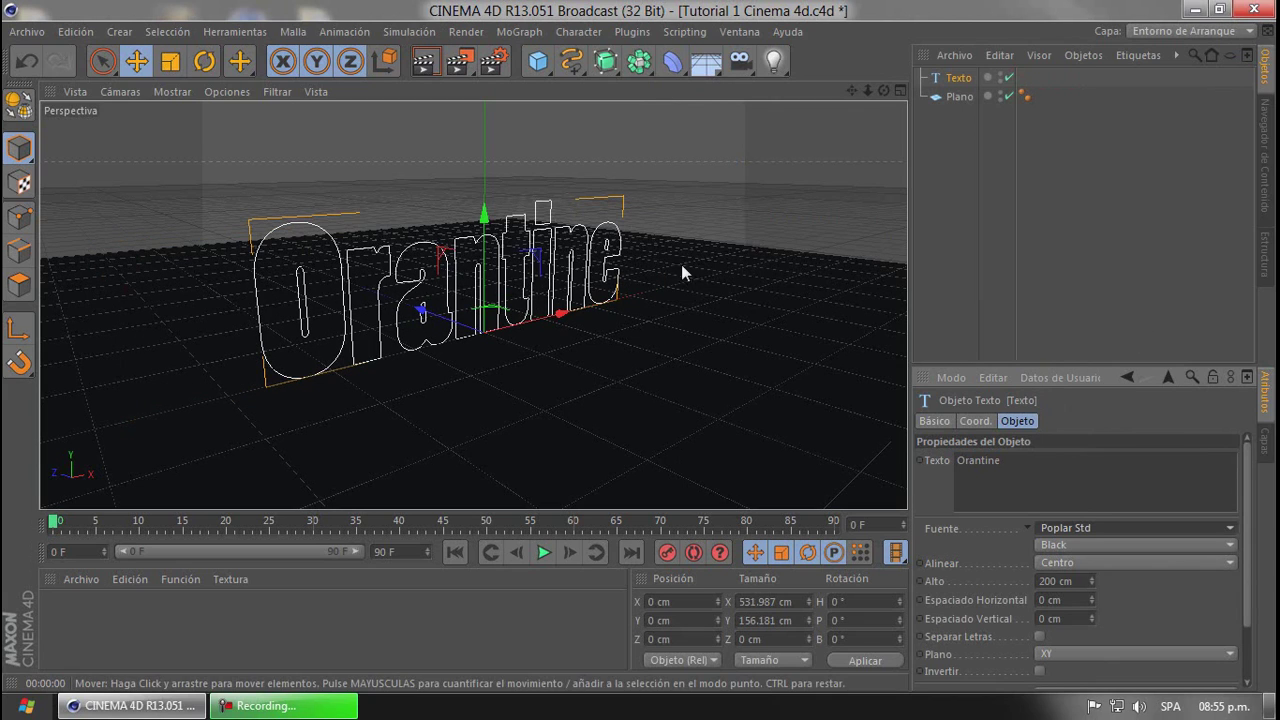
Extrude the text by nesting it under a new NURBS Extrusión object with a Z movement of 35 cm
left_click(605, 62)
left_click(838, 91)
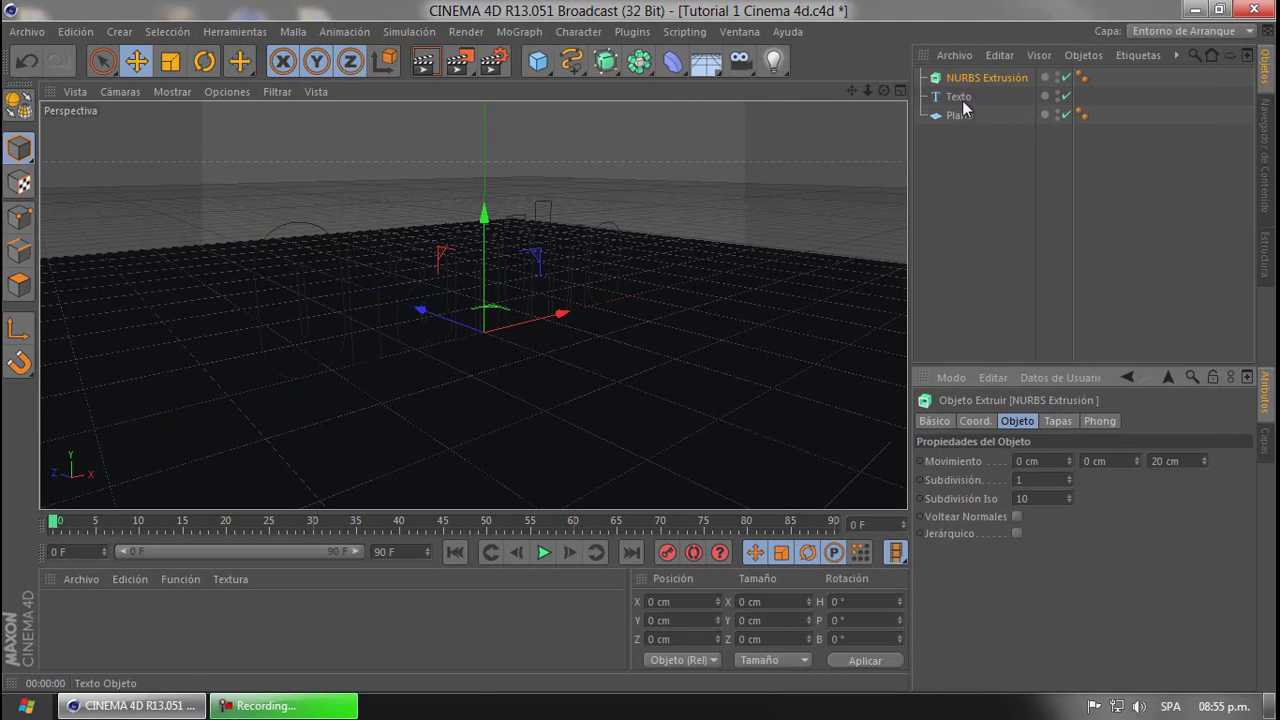
left_click_drag(960, 98, 977, 78)
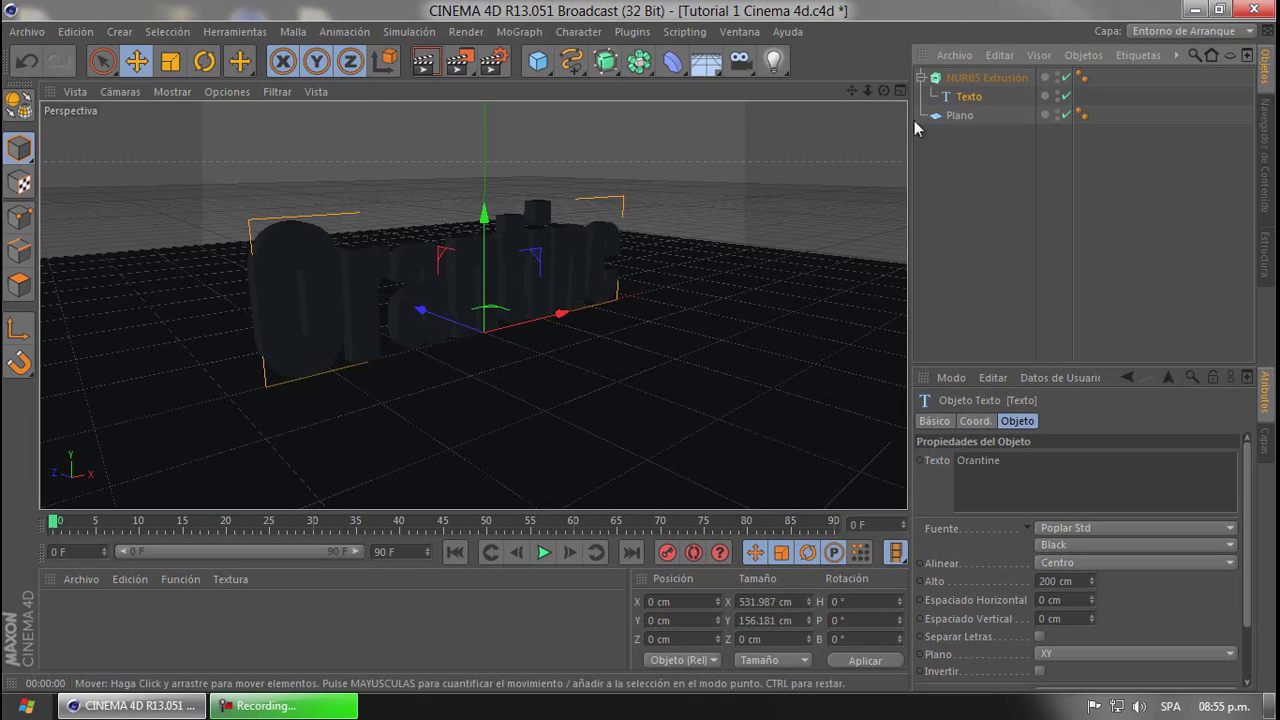
left_click(988, 80)
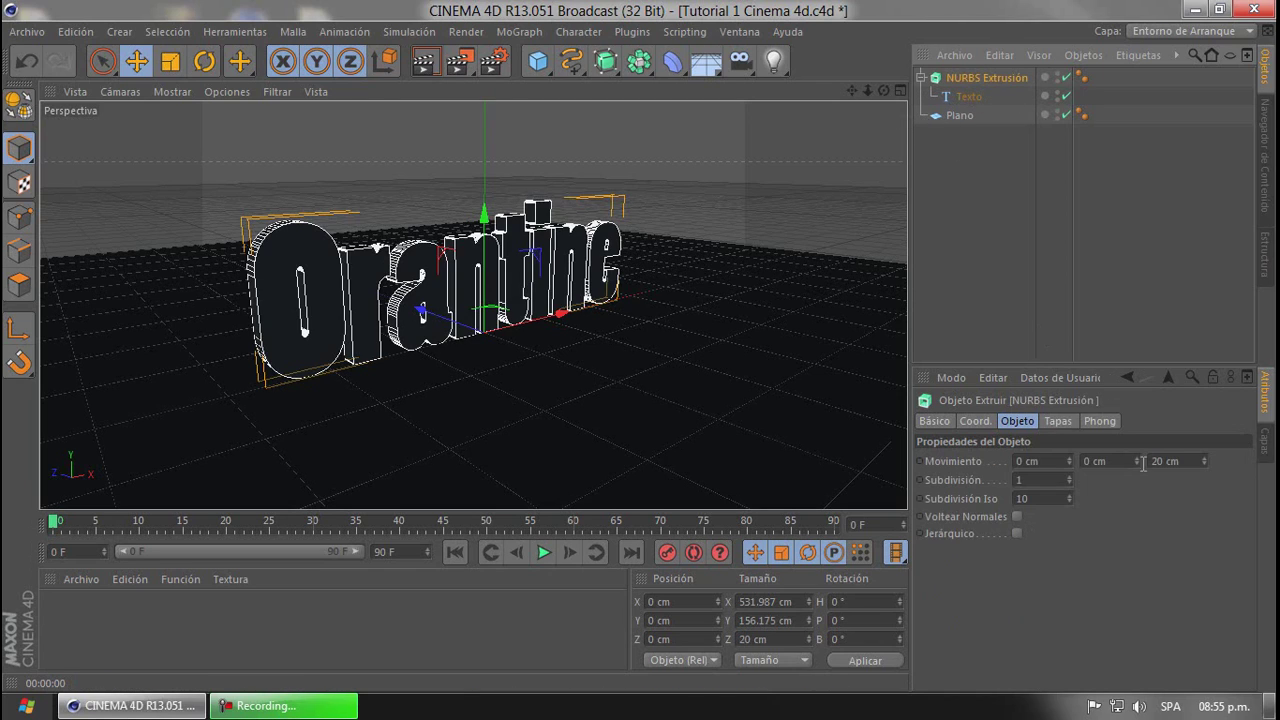
left_click_drag(1204, 456, 1203, 456)
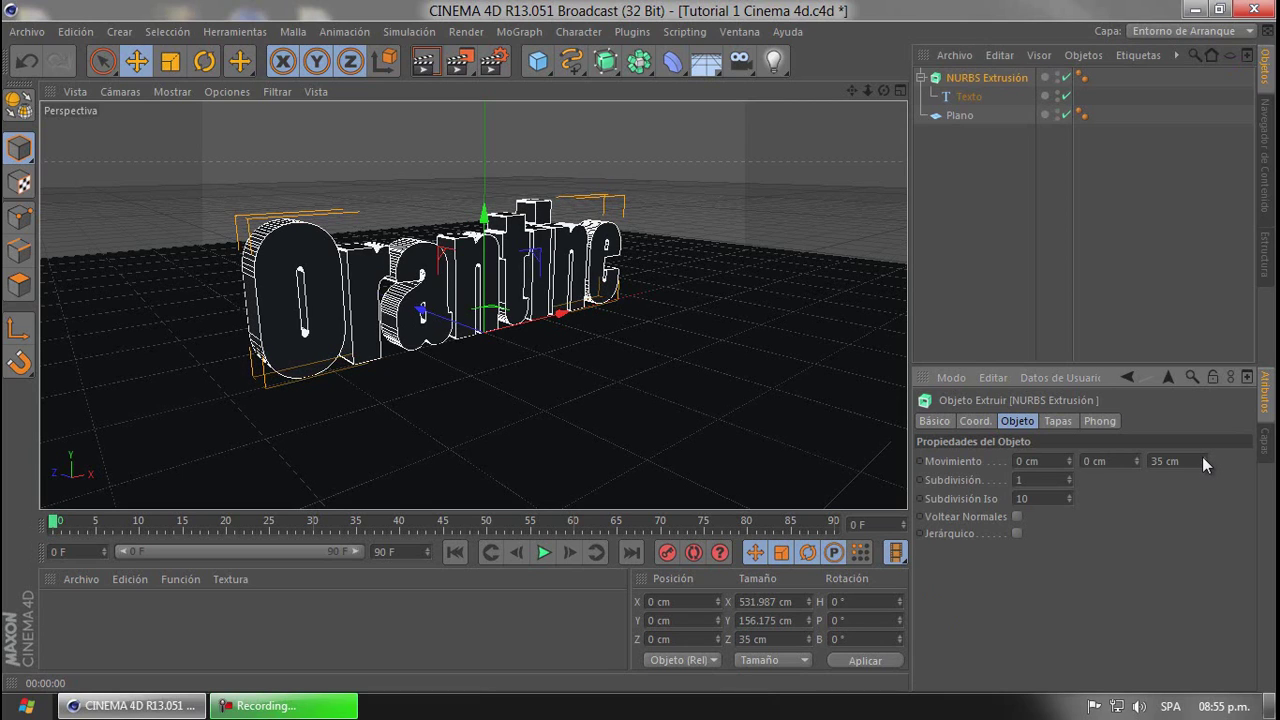
left_click(922, 166)
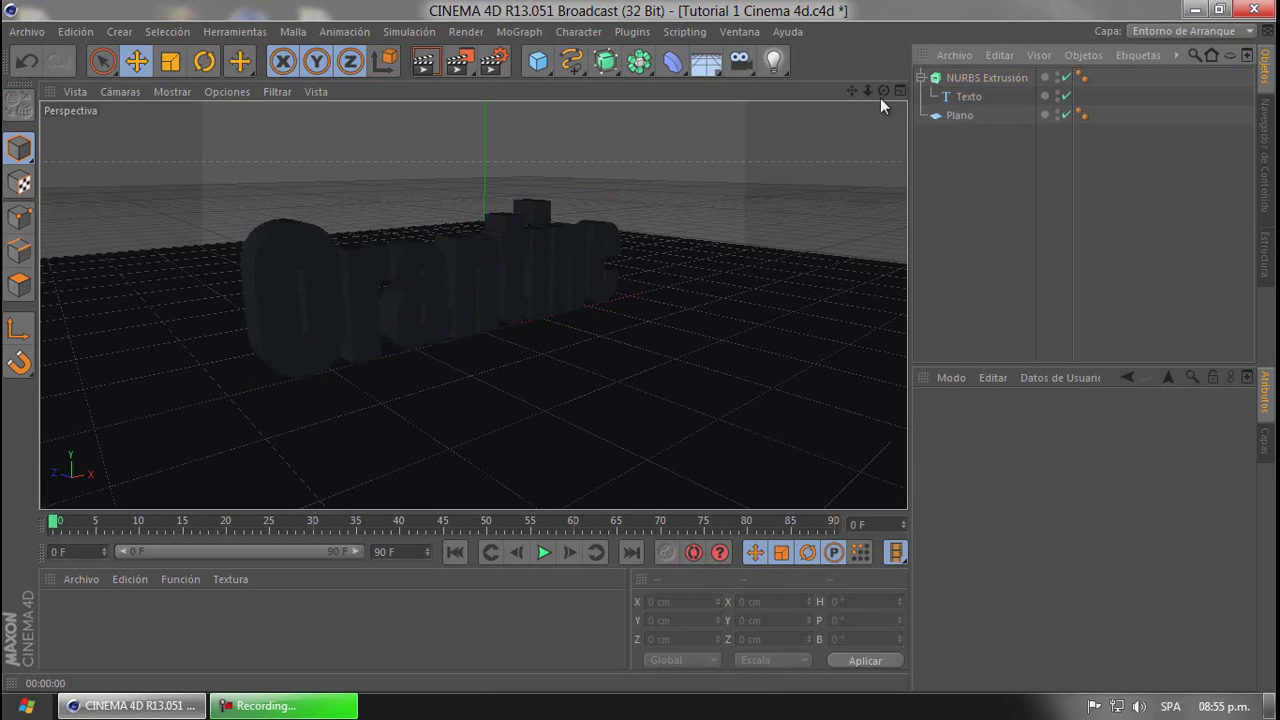
Add a Cielo object to the scene as the sky
left_click_drag(881, 91, 641, 350)
left_click(705, 62)
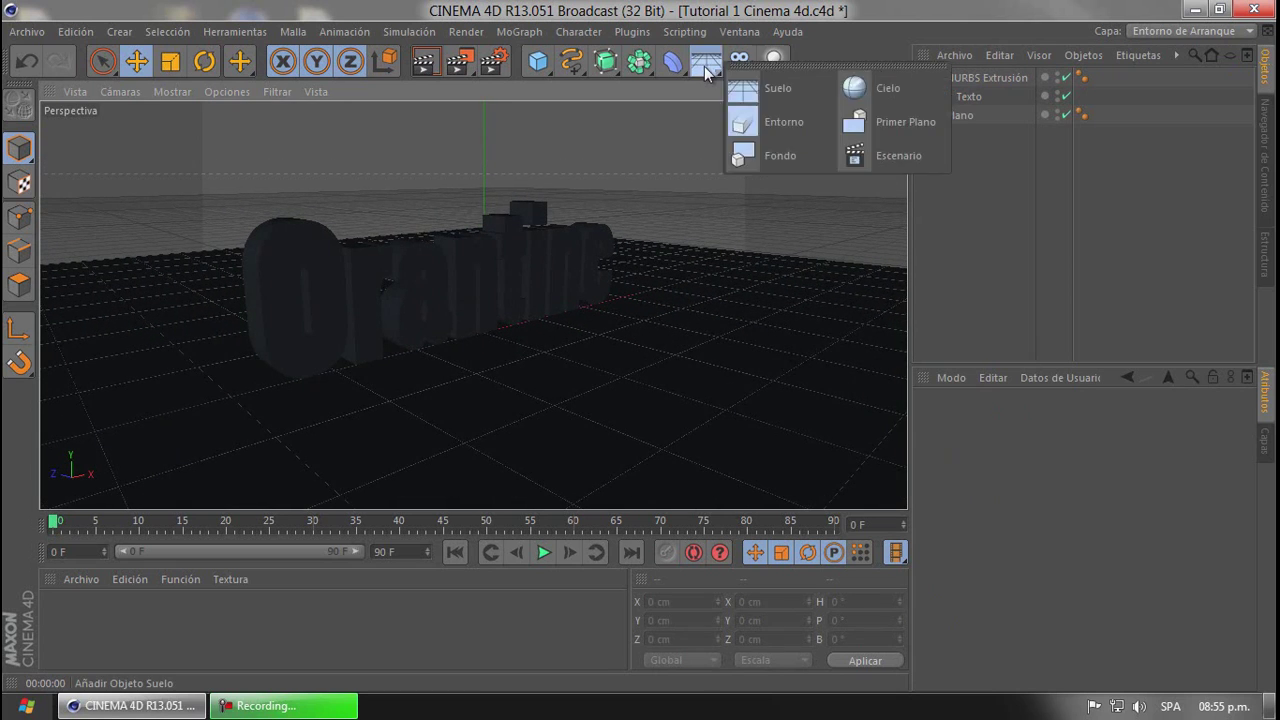
left_click(884, 89)
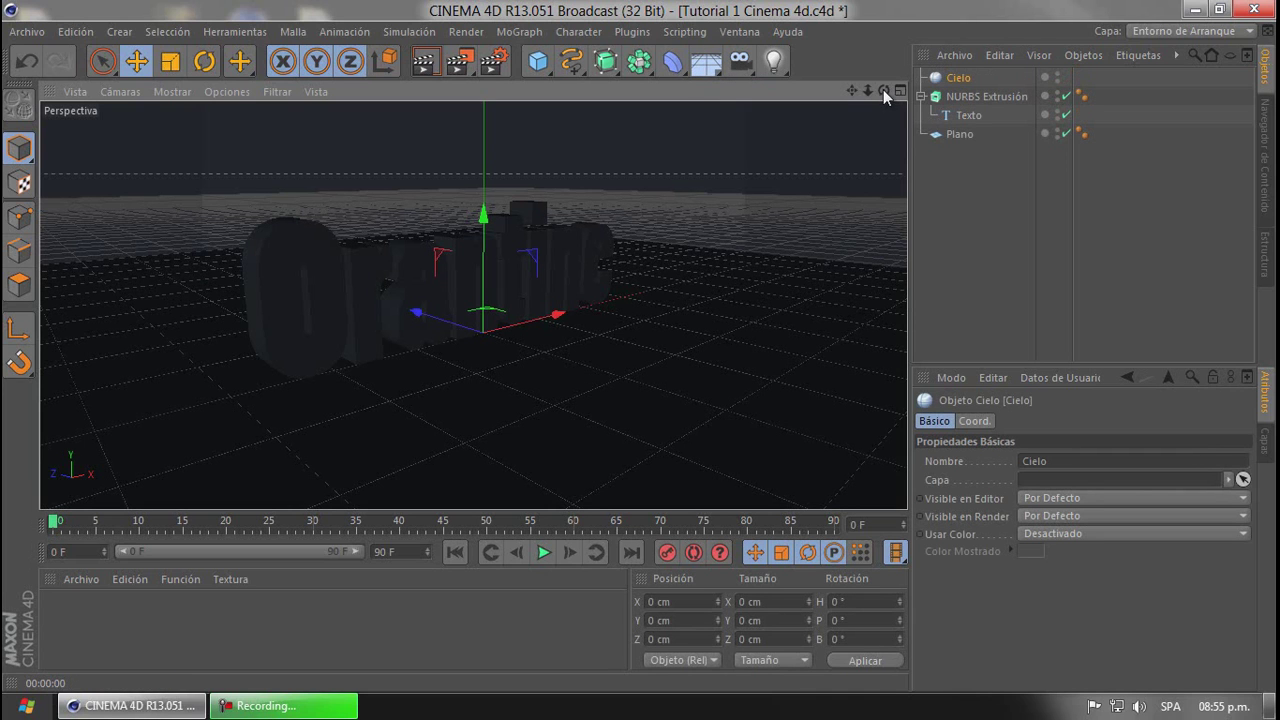
left_click_drag(883, 90, 638, 346)
left_click_drag(853, 89, 638, 346)
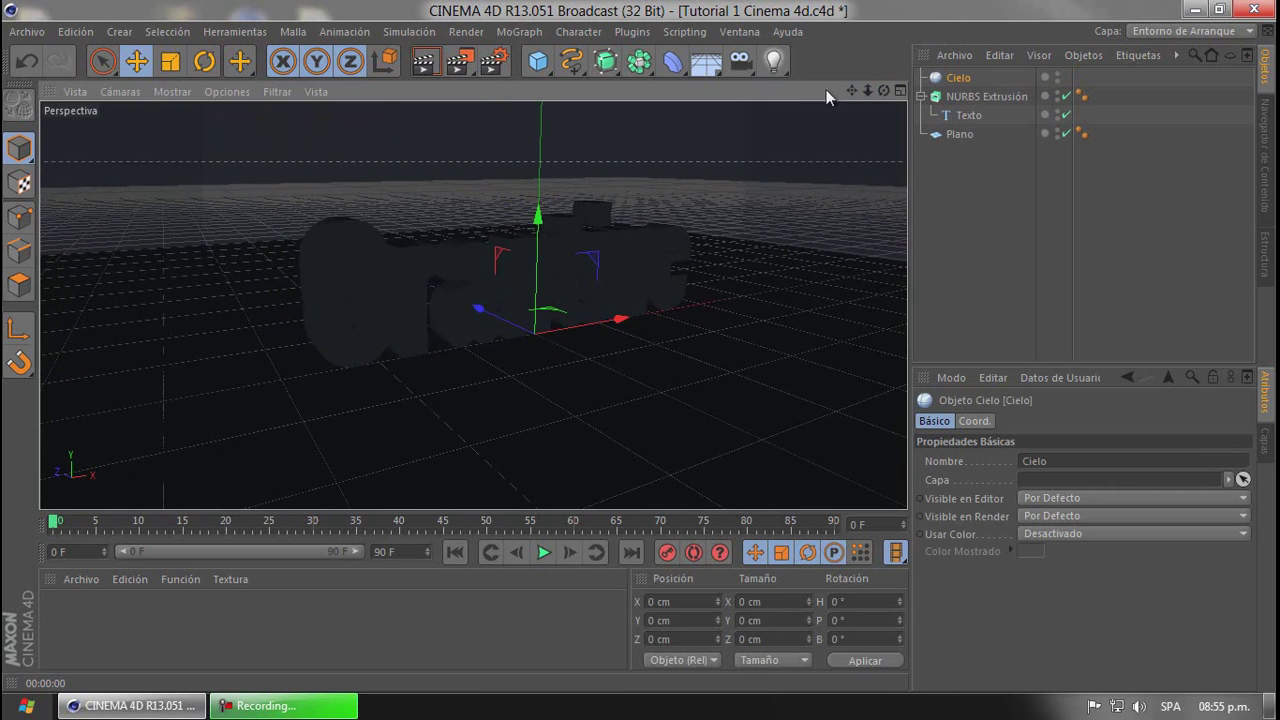
Add a light and place it above and in front of the text, at about Y 212 cm and Z -209 cm
left_click(773, 63)
left_click_drag(491, 308, 623, 363)
left_click_drag(701, 304, 689, 338)
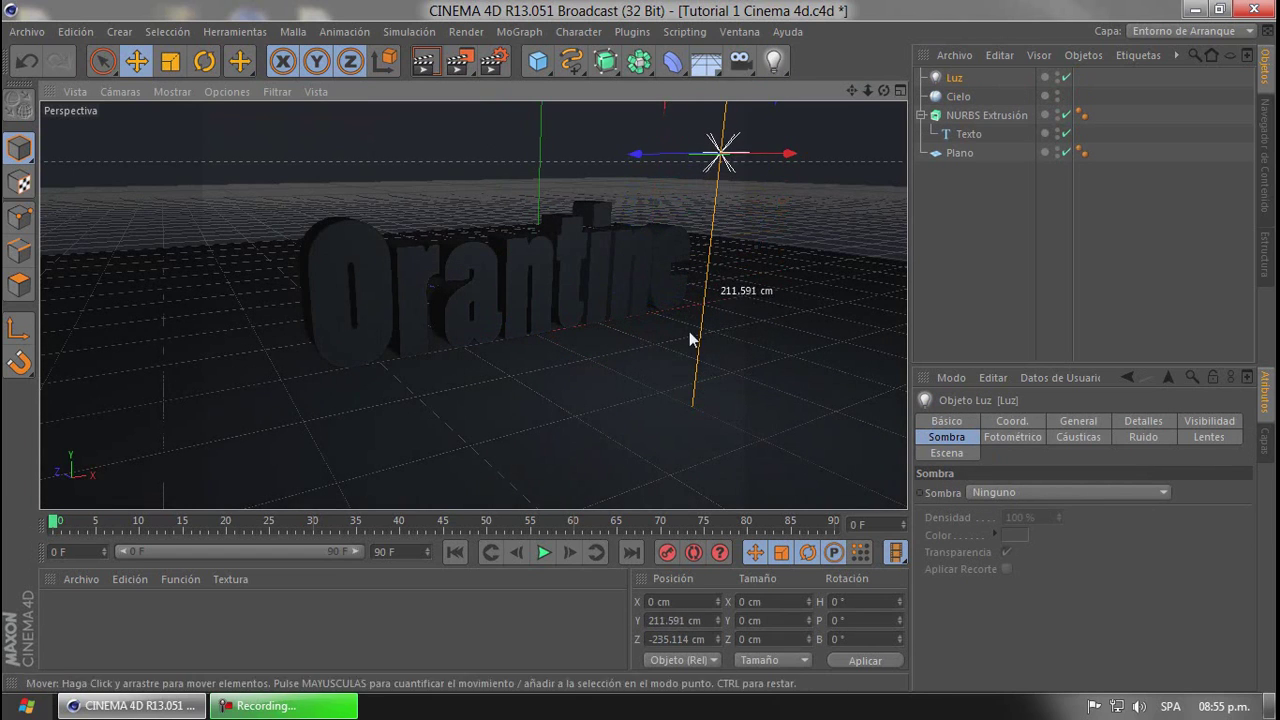
left_click_drag(649, 154, 624, 156)
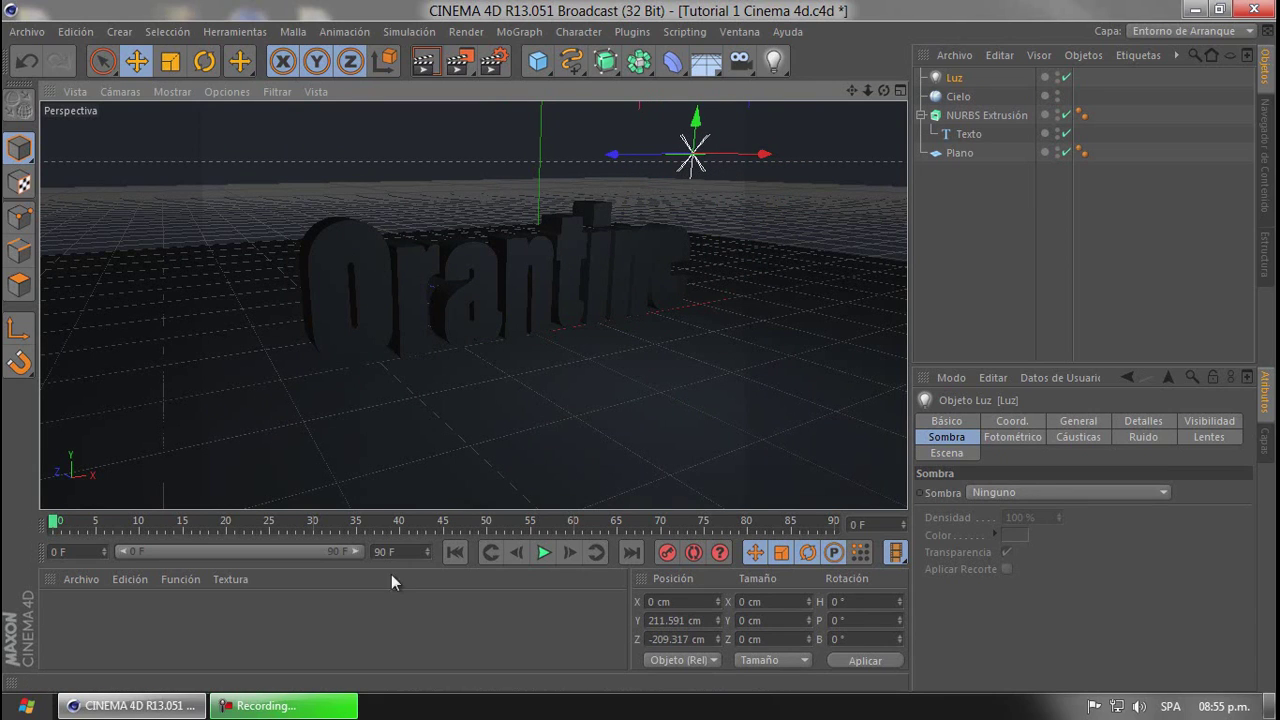
Create a new material and set its color to blue with RGB 25, 60, 202
double_click(83, 621)
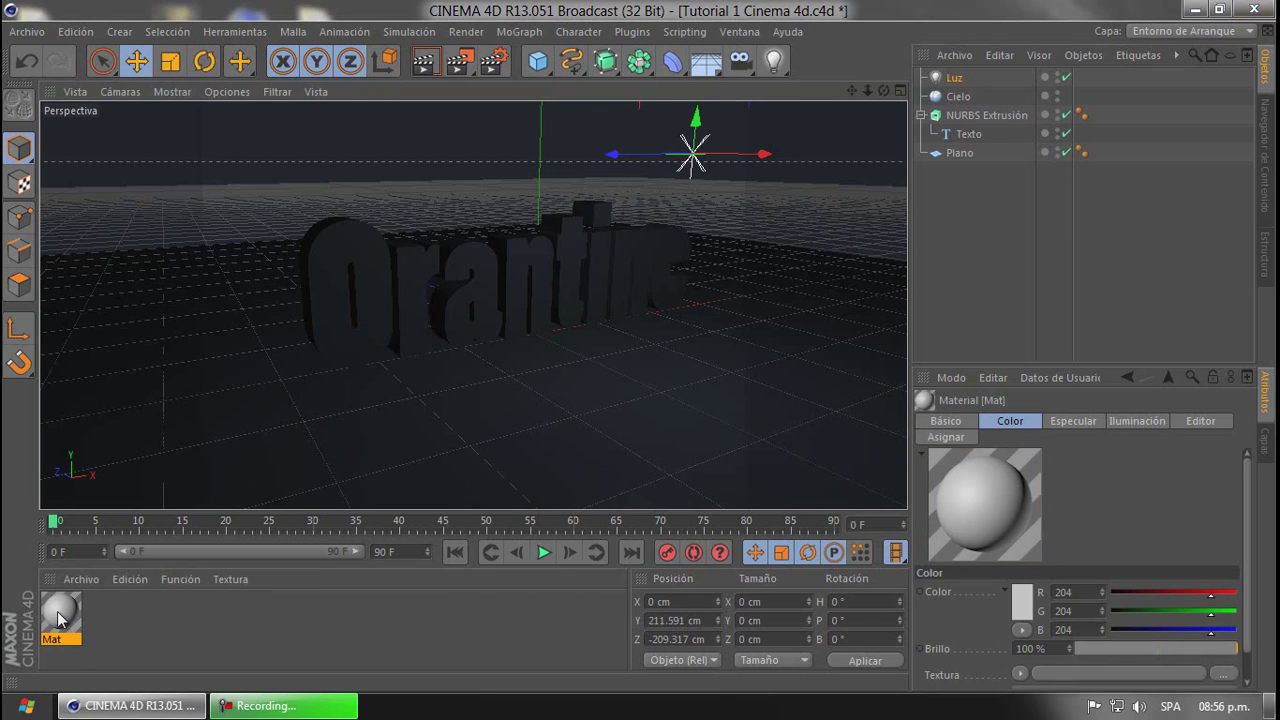
double_click(58, 614)
left_click(524, 230)
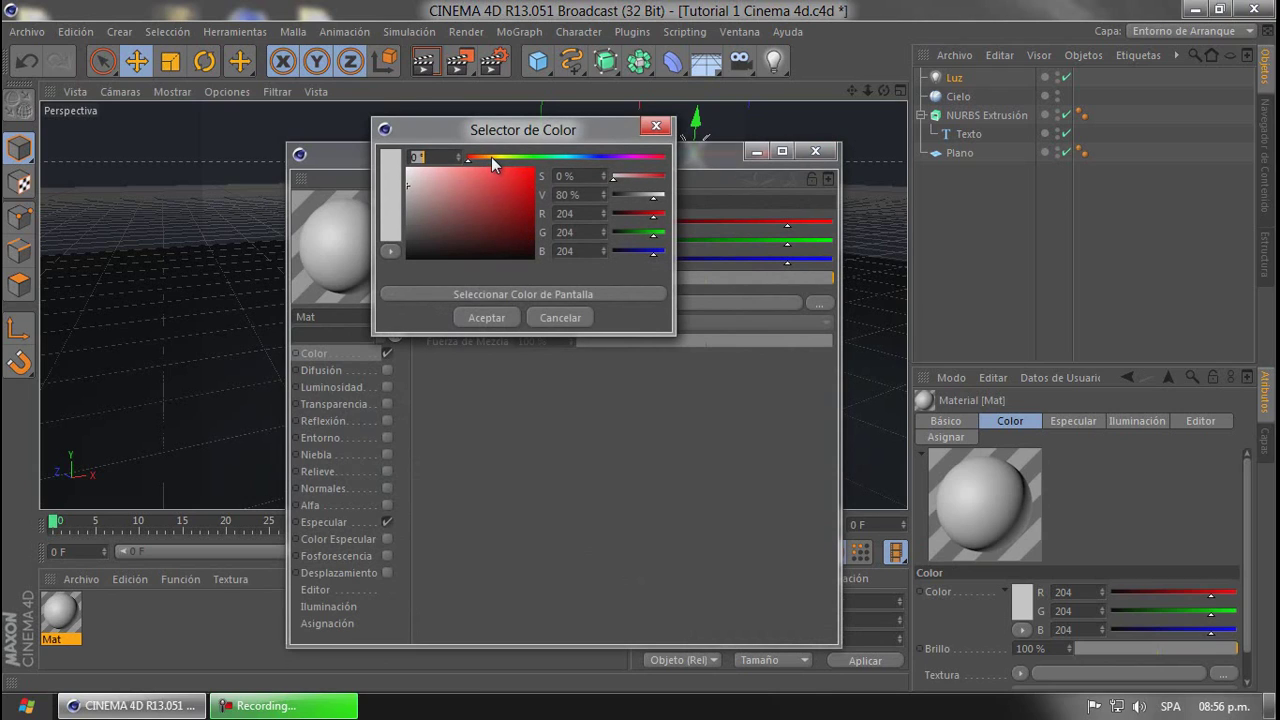
left_click_drag(518, 156, 589, 155)
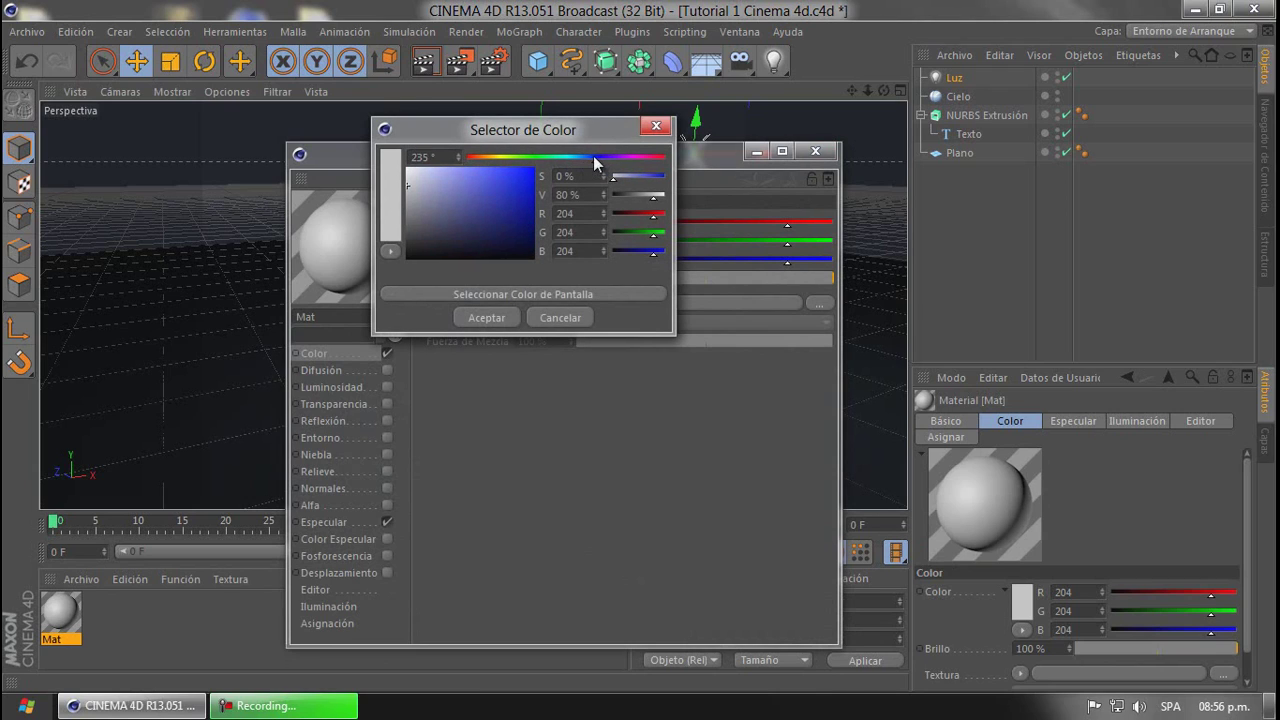
mouse_move(520, 208)
left_mouse_down()
mouse_move(523, 172)
mouse_move(519, 187)
left_mouse_up()
left_click(490, 317)
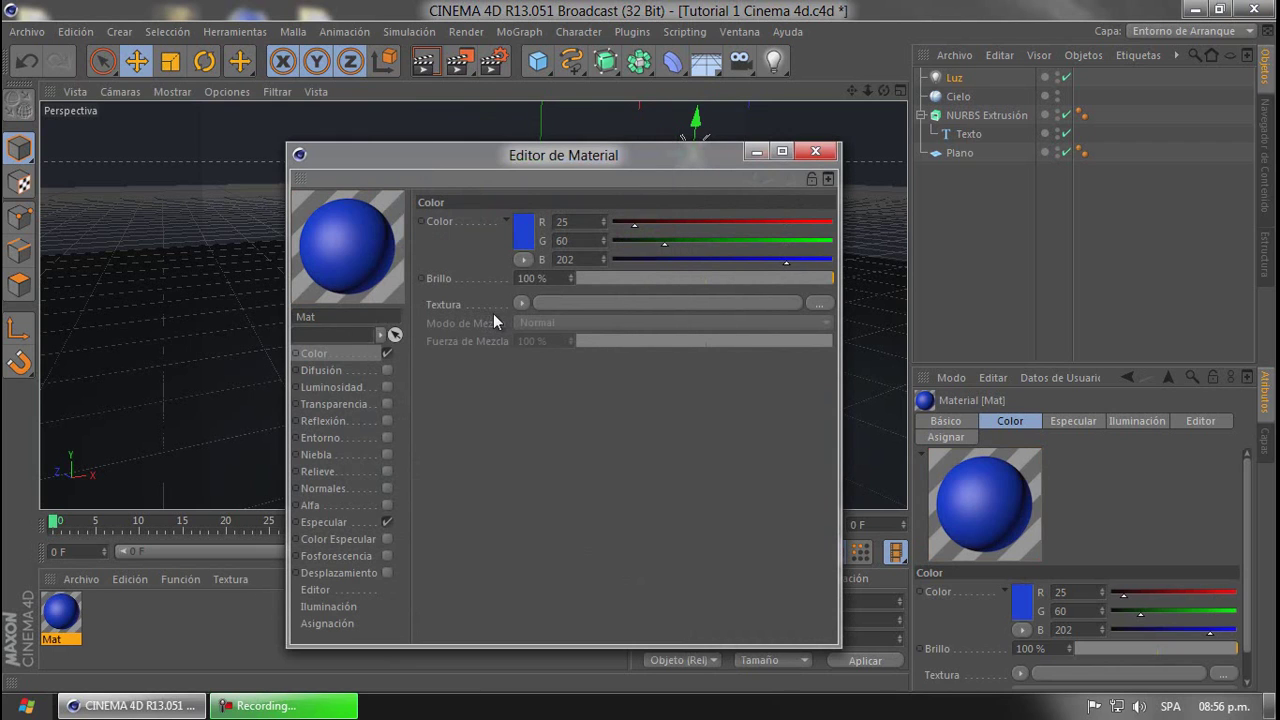
left_click(813, 153)
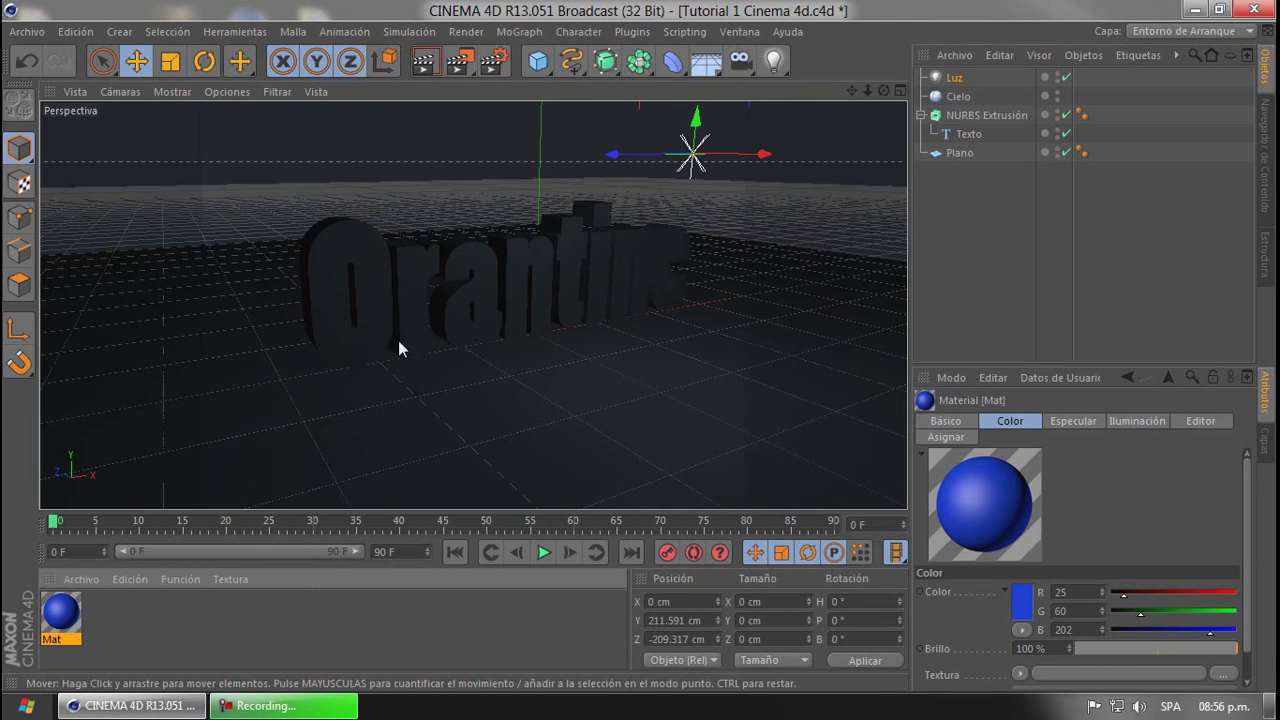
Apply the blue material to the NURBS Extrusión object
left_click_drag(66, 626, 421, 290)
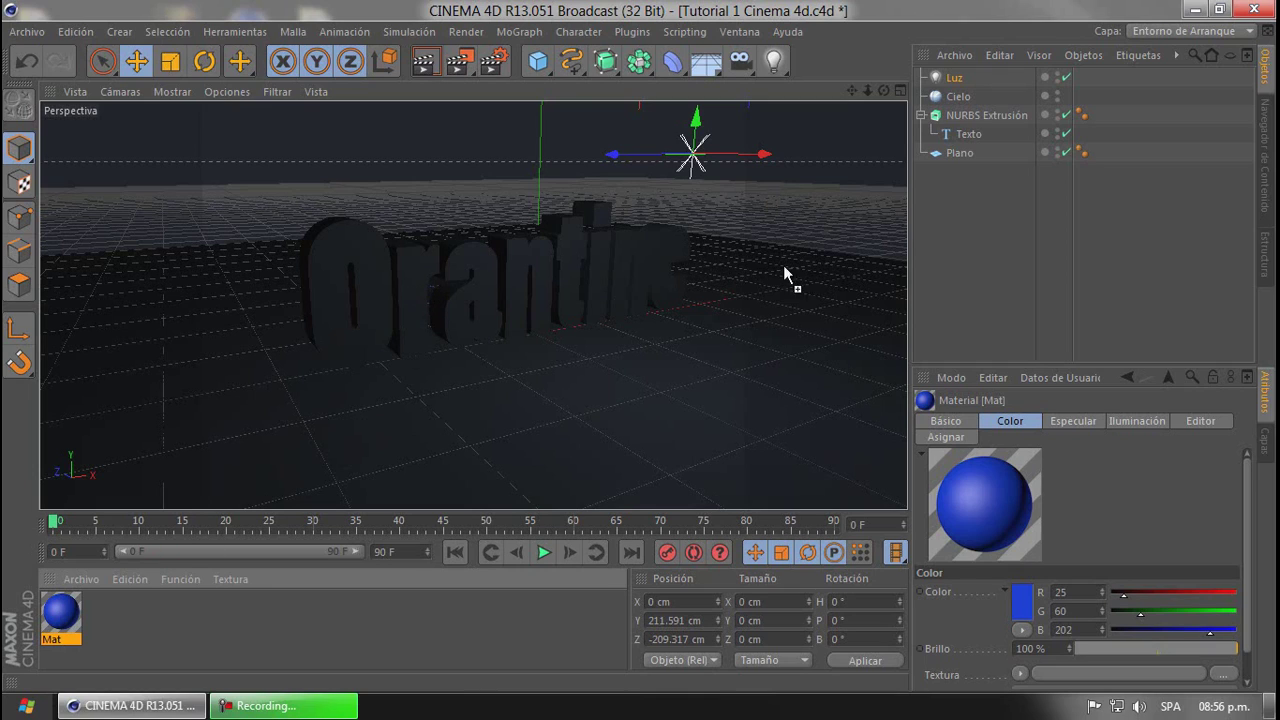
left_click_drag(783, 265, 978, 111)
left_click_drag(988, 113, 988, 114)
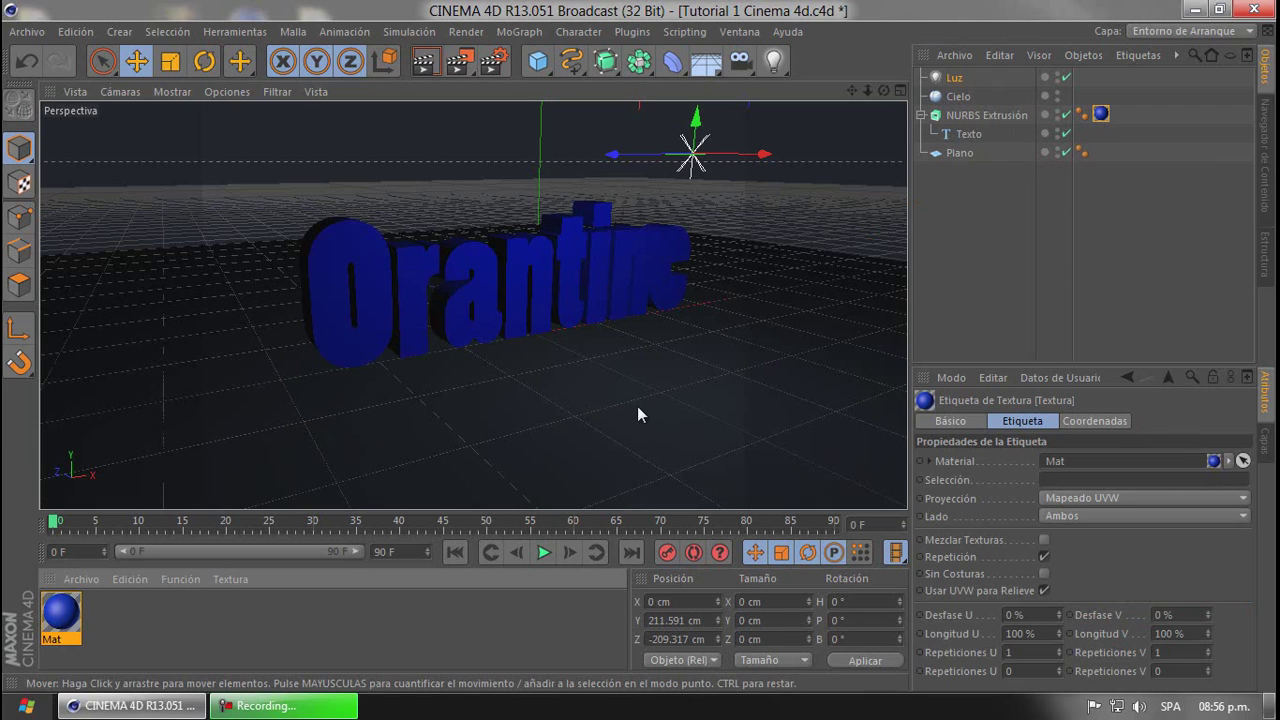
Render a preview of the blue text scene, then return to the normal viewport display with nothing selected
key("ctrl+r")
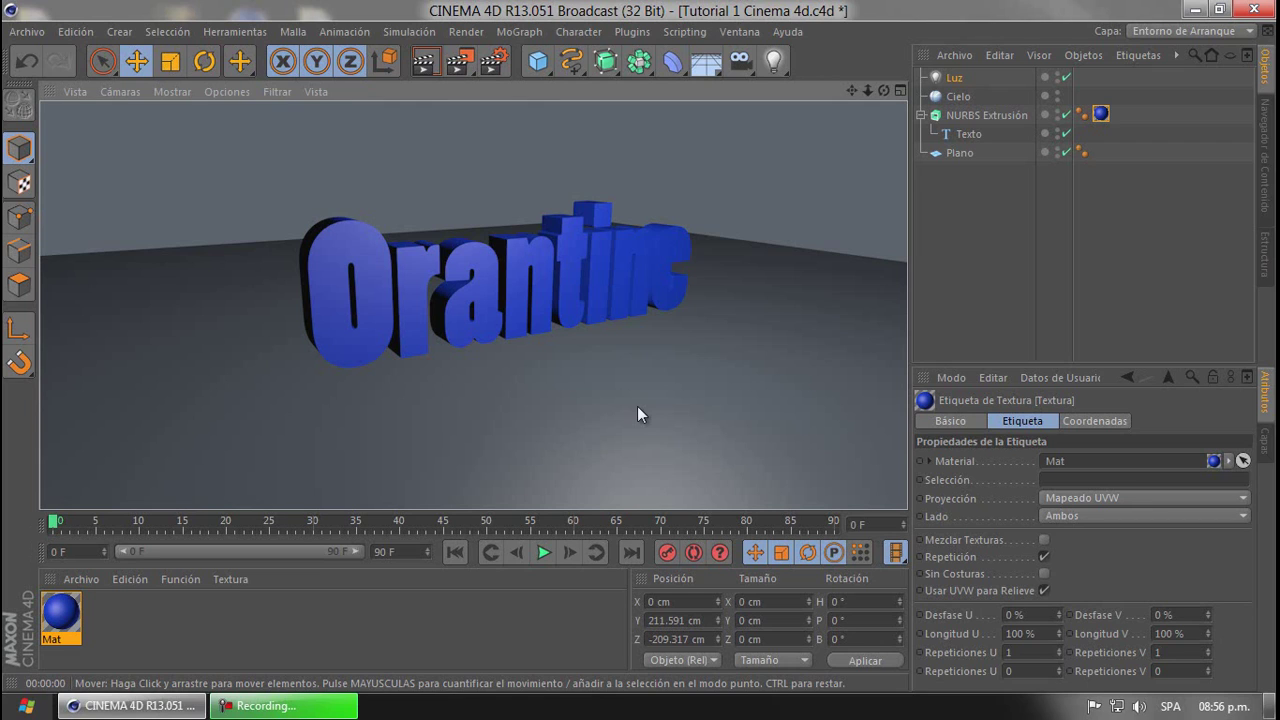
left_click(338, 629)
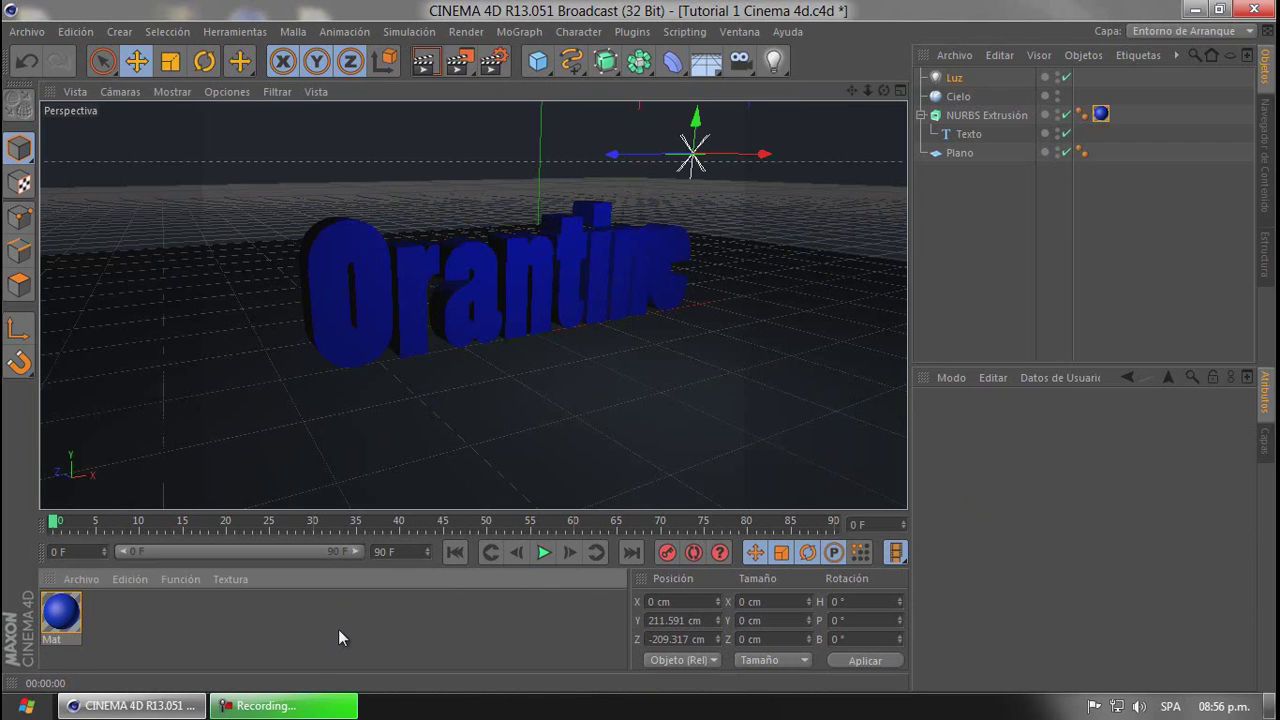
left_click(988, 203)
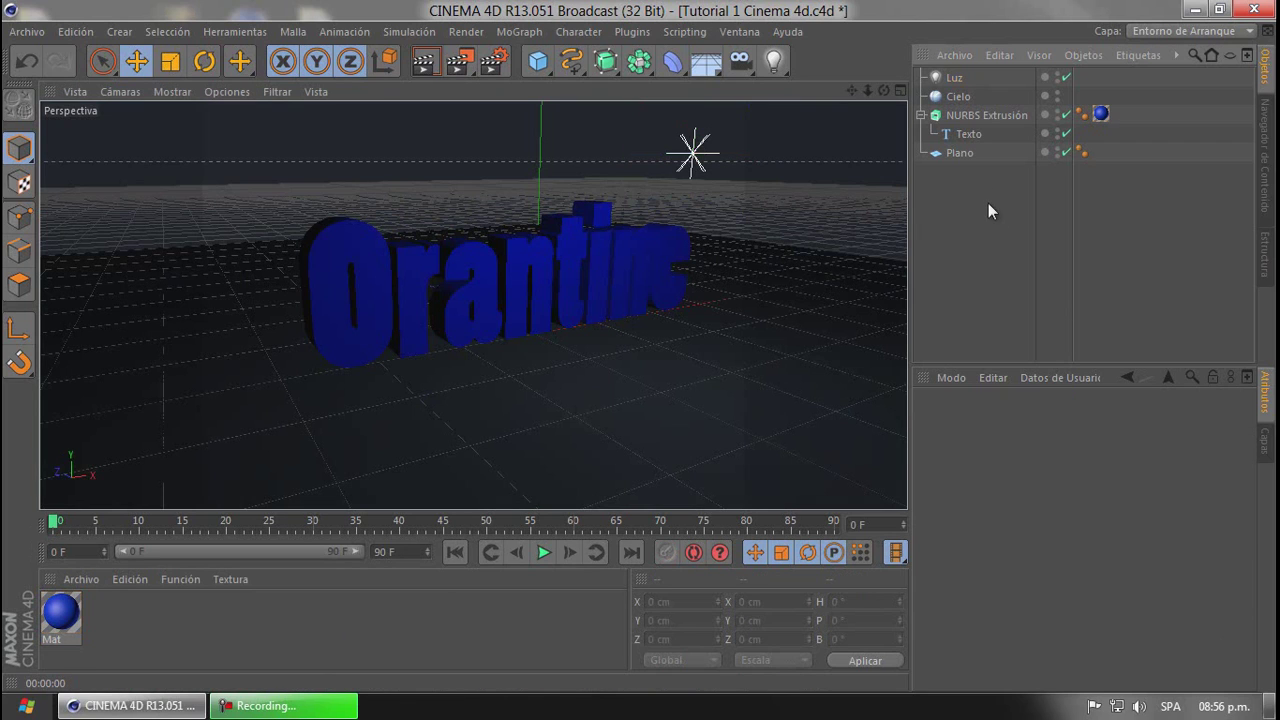
Add the Iluminación Global (IG) effect to the render settings and render a preview of the scene
left_click(495, 63)
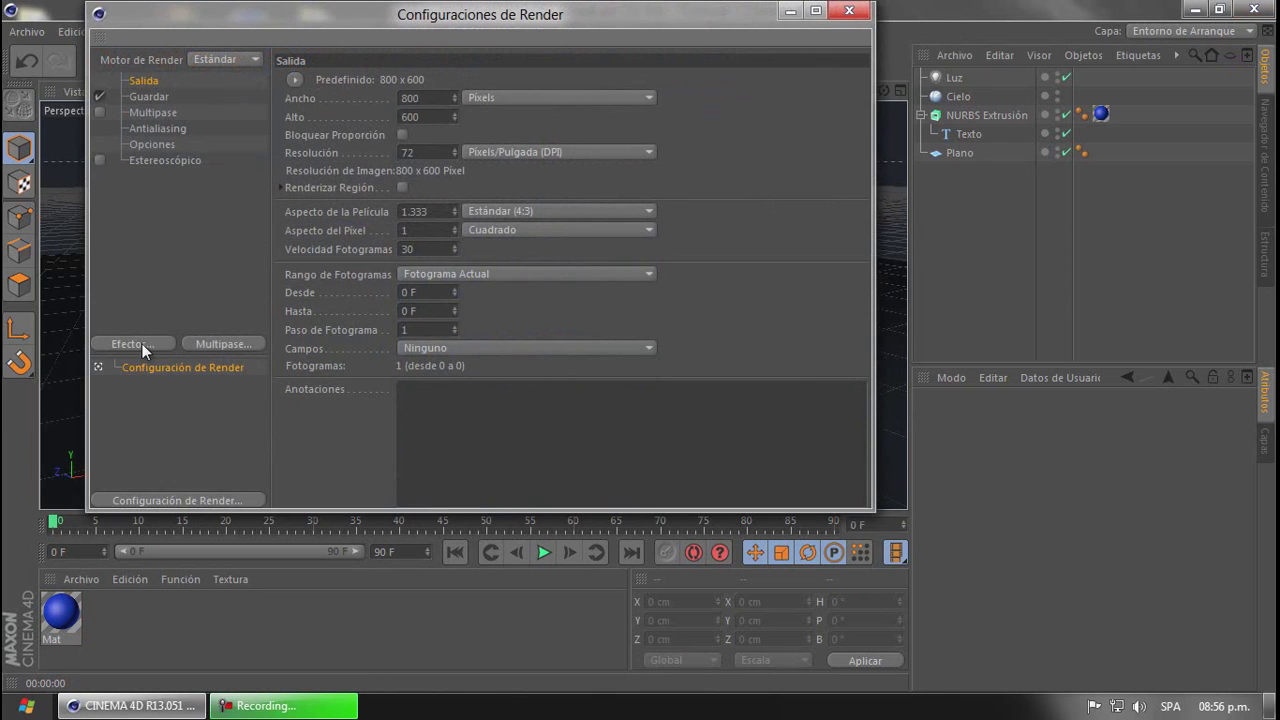
left_click(141, 343)
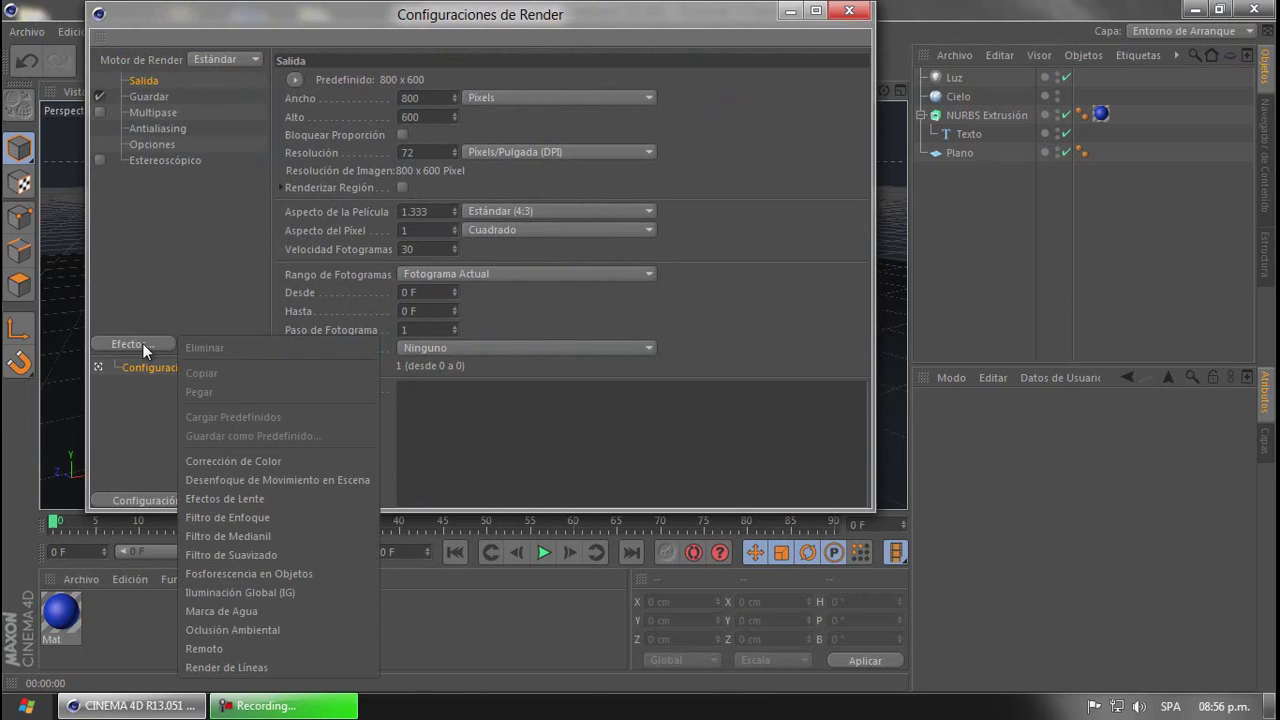
left_click(255, 594)
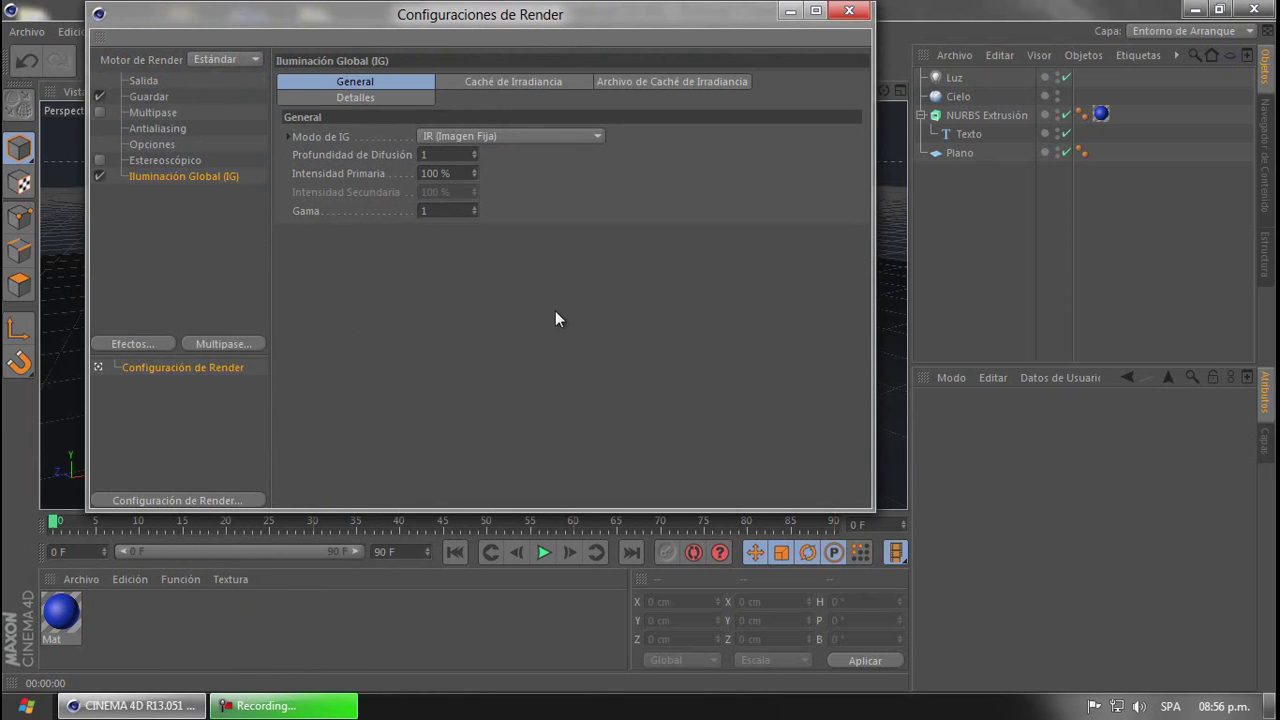
left_click(856, 17)
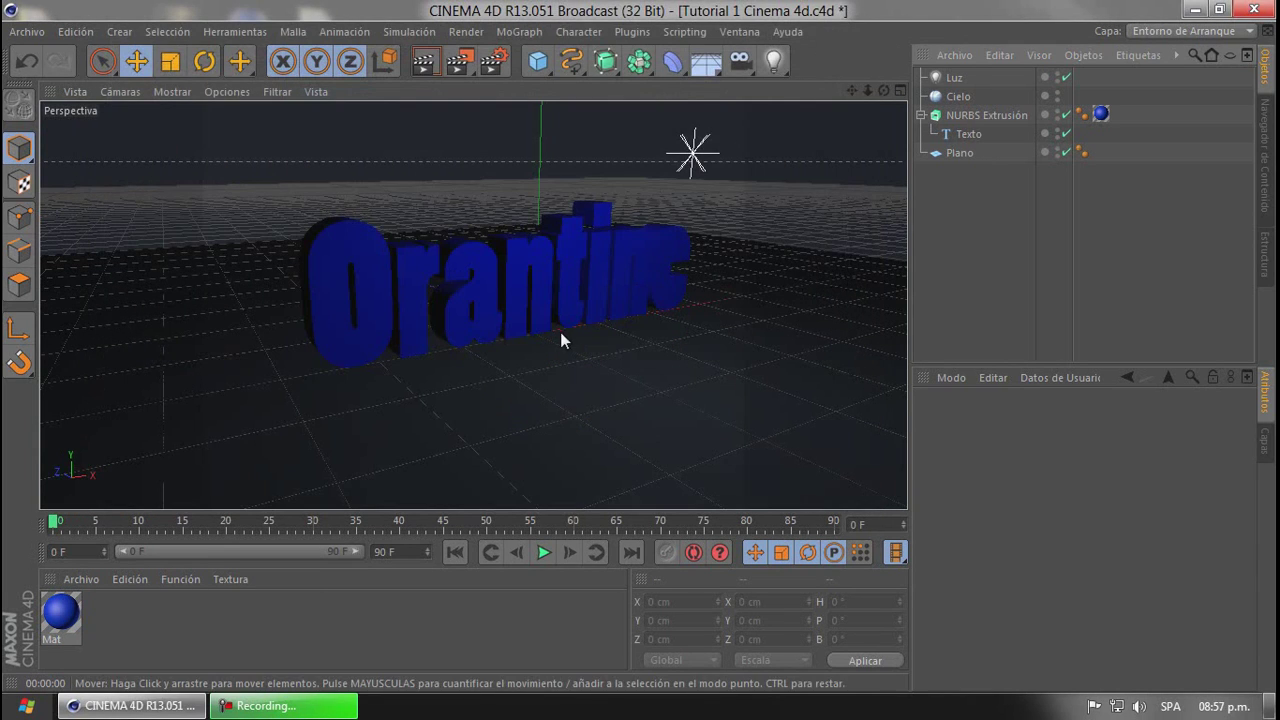
key("ctrl+r")
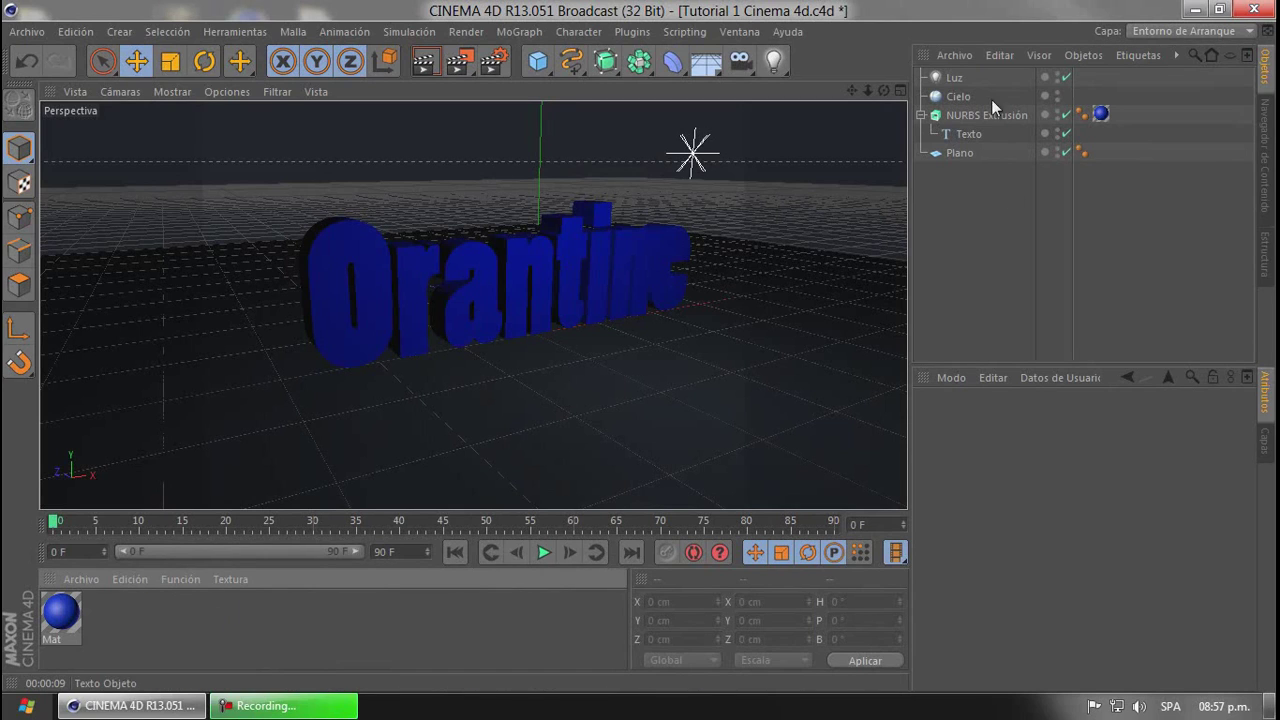
Load the predefined Prime material HDRI 004 and apply it to the Cielo object
left_click(130, 580)
left_click(126, 619)
left_click(89, 578)
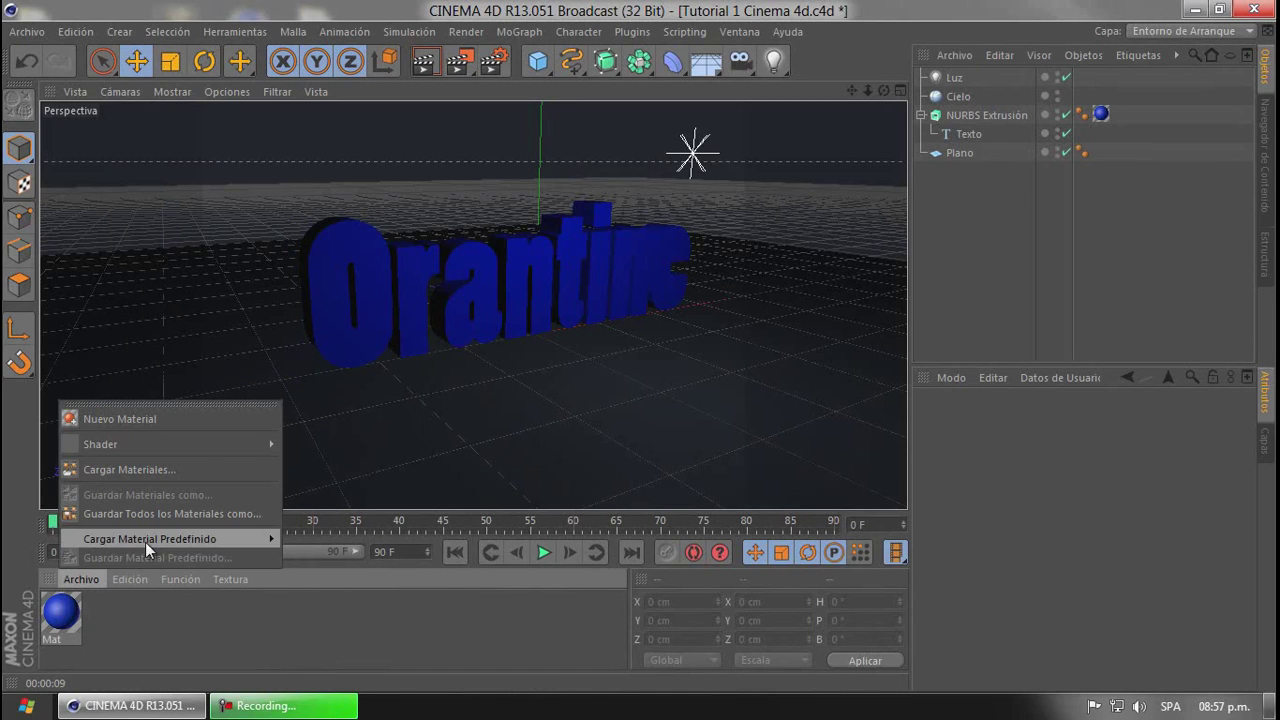
mouse_move(150, 539)
mouse_move(306, 557)
mouse_move(389, 558)
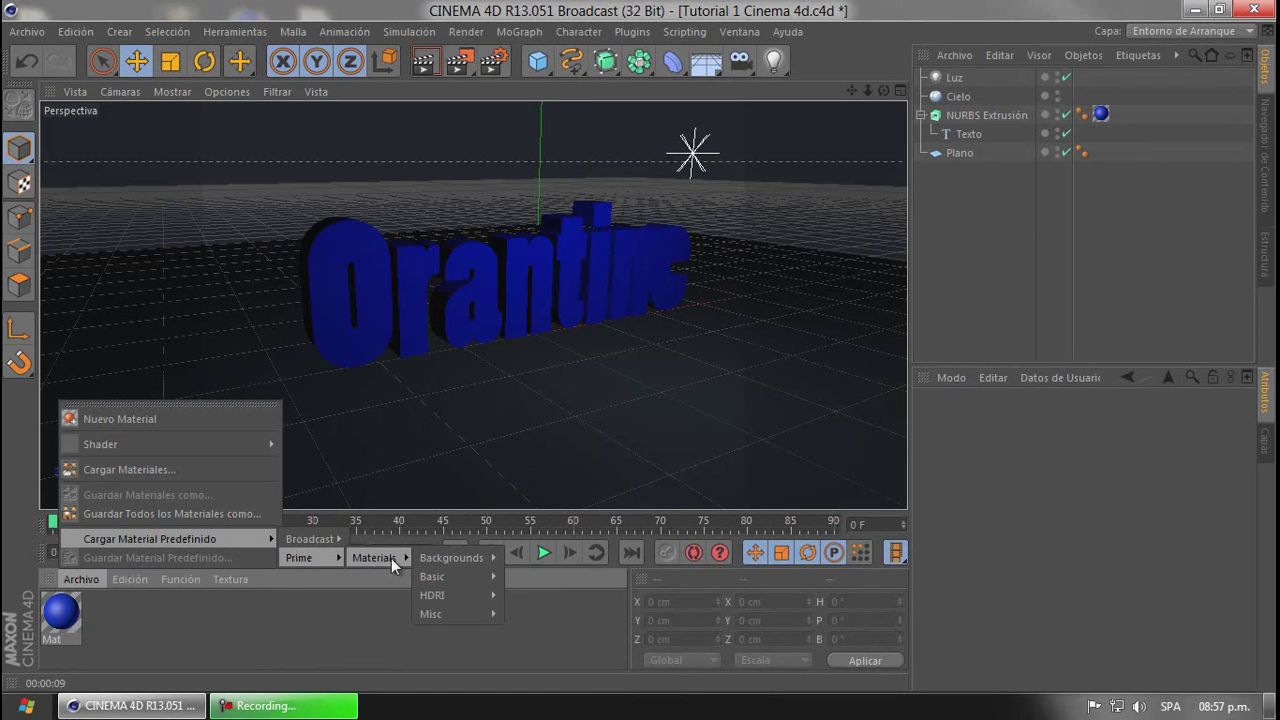
mouse_move(471, 599)
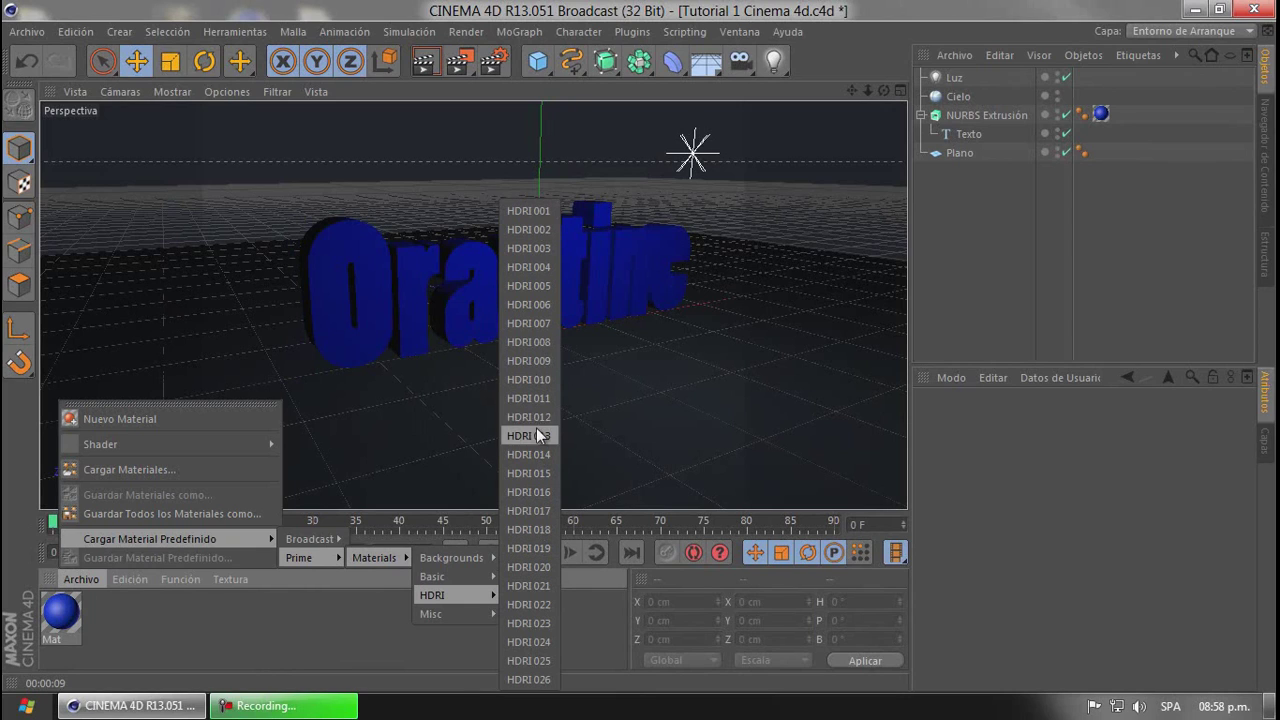
left_click(538, 268)
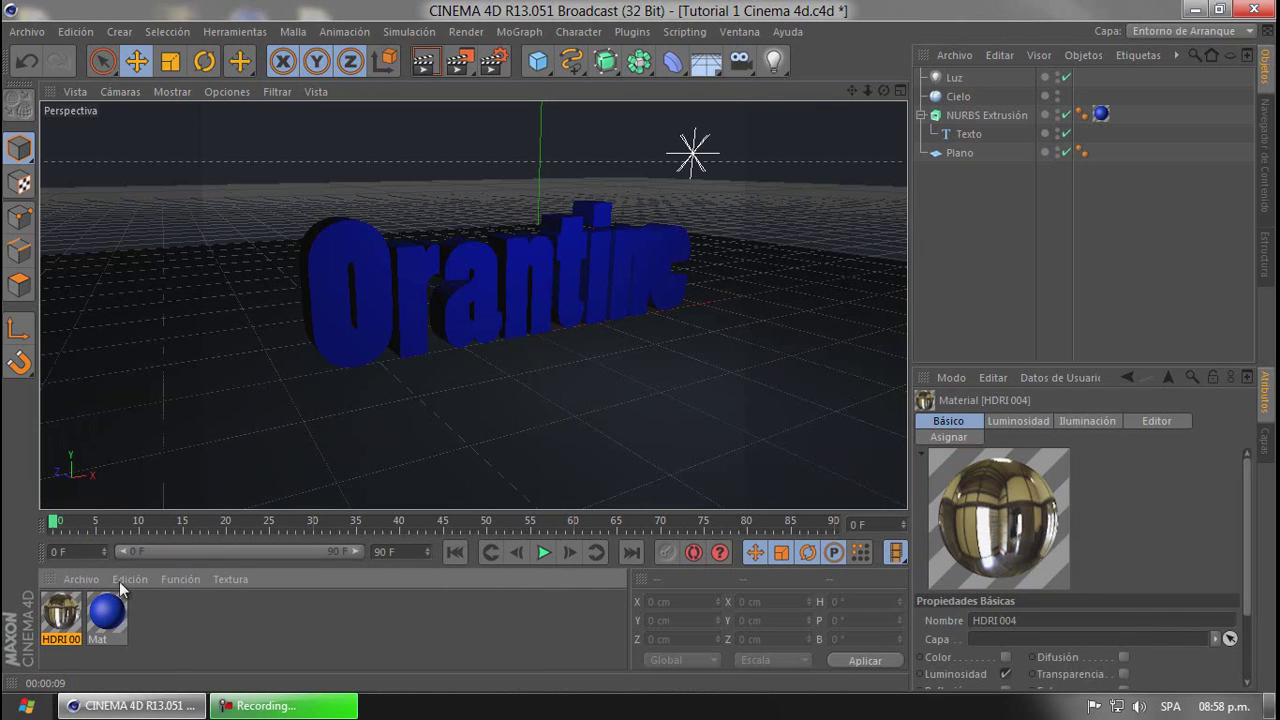
left_click_drag(60, 620, 970, 98)
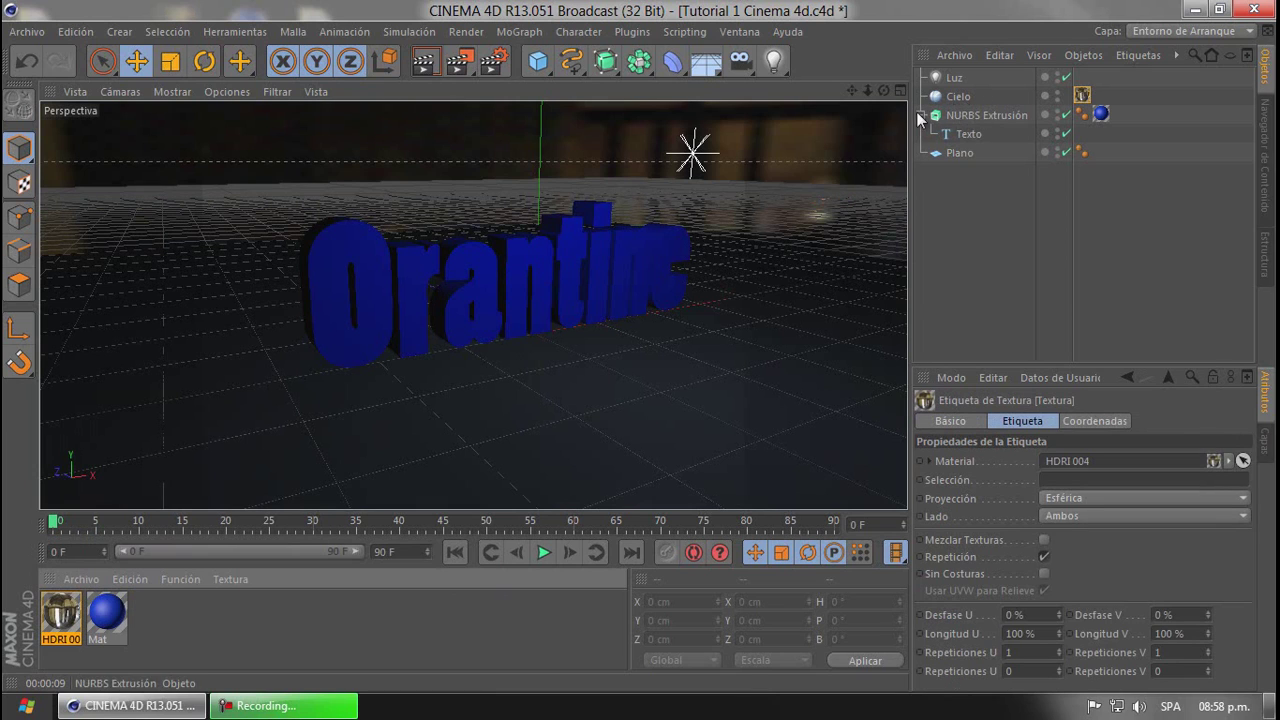
Render a preview of the scene with the HDRI sky from a wider view, then clear the selection
mouse_move(639, 345)
left_mouse_down("alt")
mouse_move(618, 362)
mouse_move(629, 337)
mouse_move(623, 360)
mouse_move(643, 347)
left_mouse_up("alt")
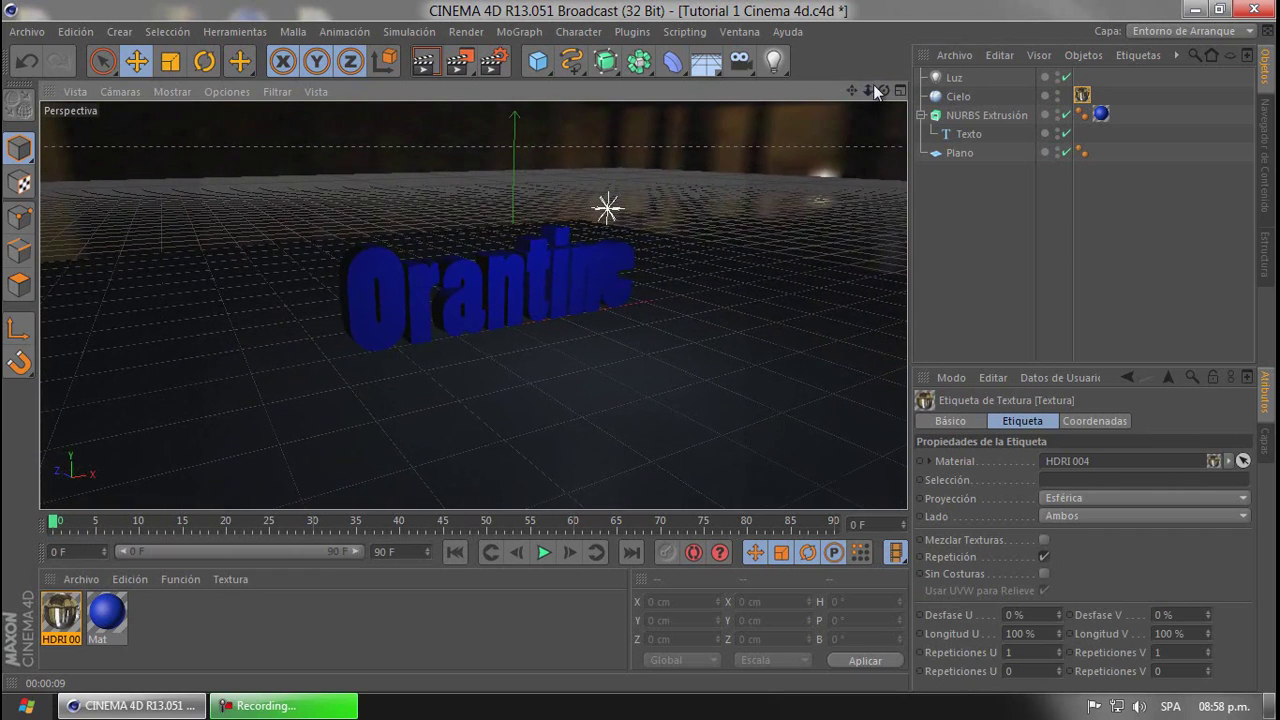
key("ctrl+r")
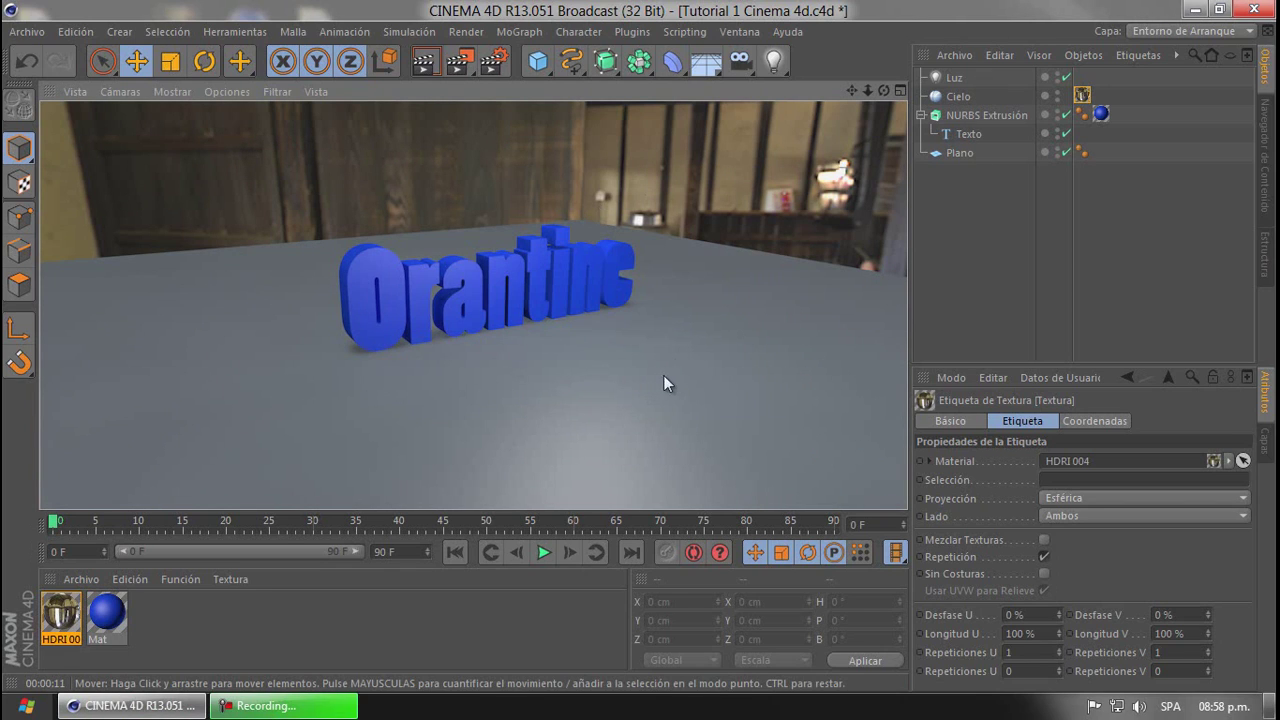
left_click(973, 188)
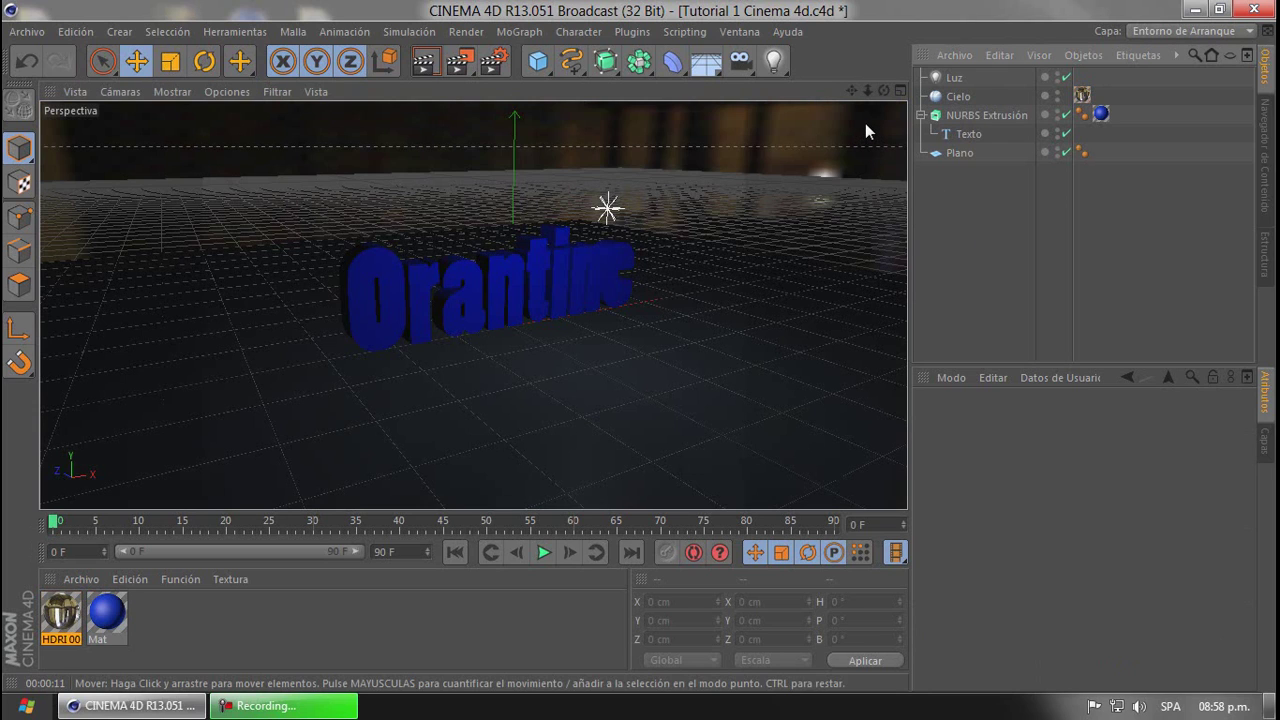
Create a new material and set its color to white with RGB 255, 255, 255
double_click(159, 611)
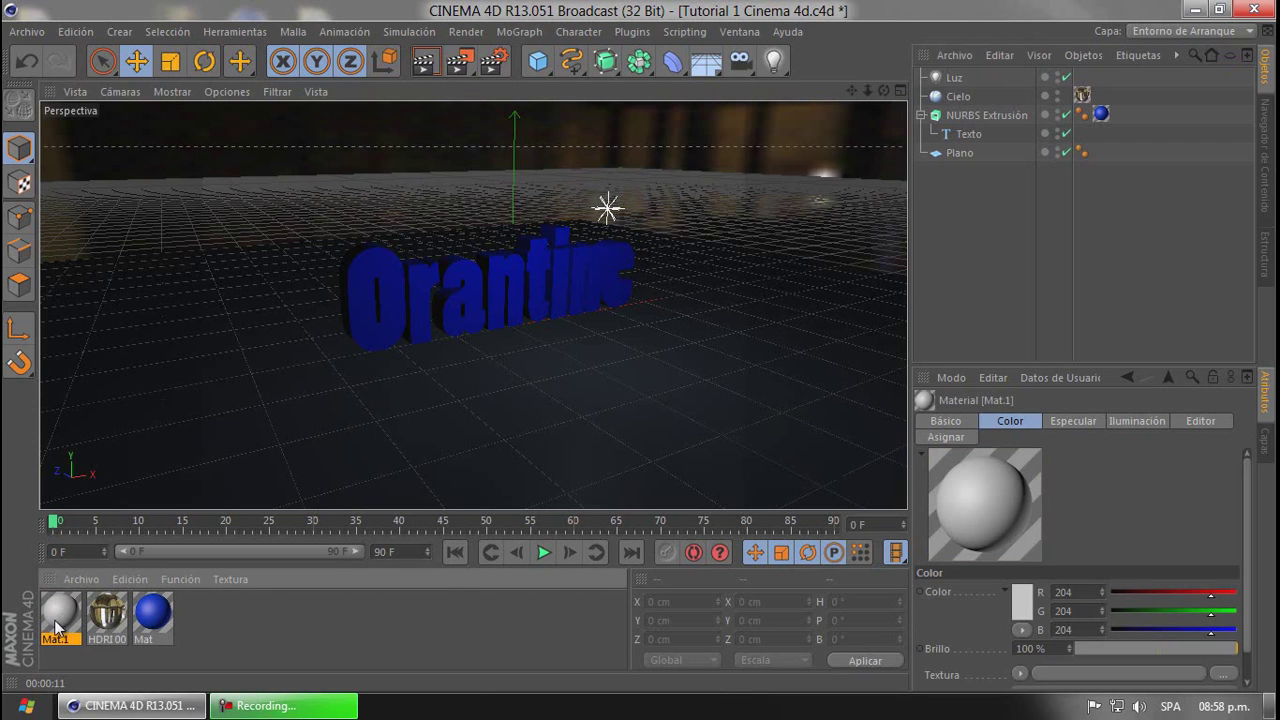
double_click(60, 622)
left_click(515, 195)
left_click_drag(479, 179, 398, 129)
left_click(476, 277)
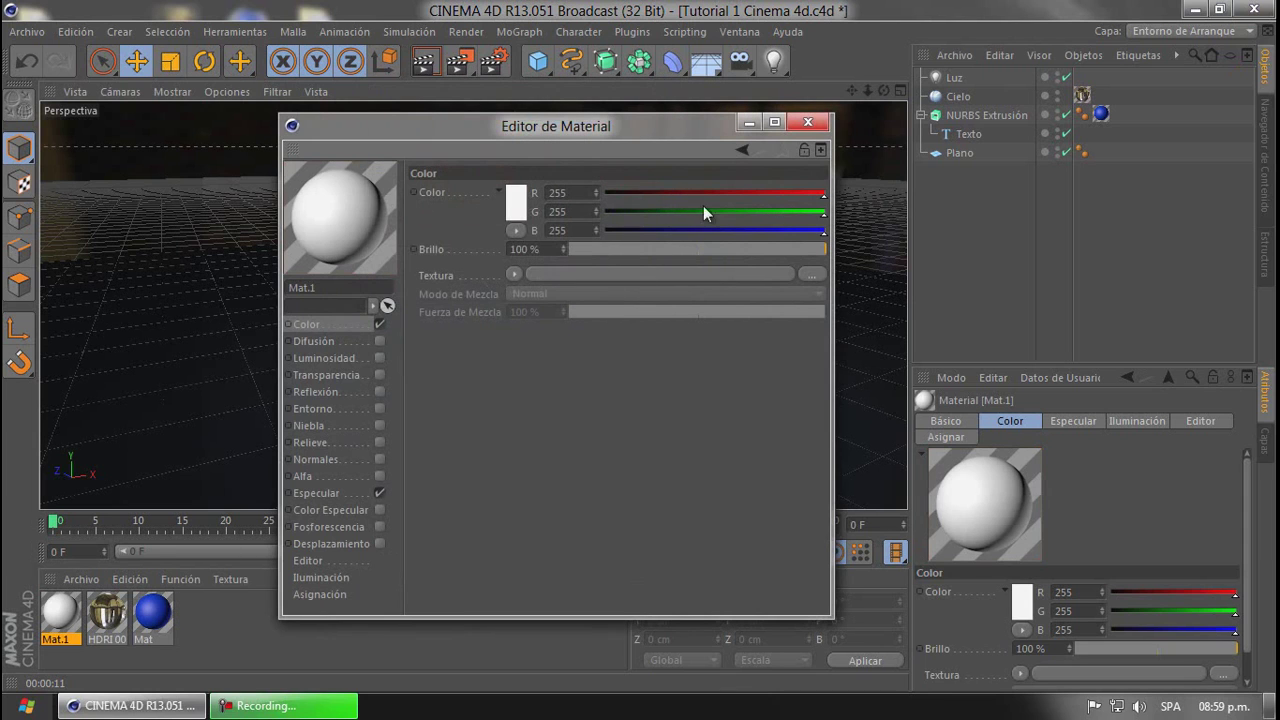
left_click(809, 122)
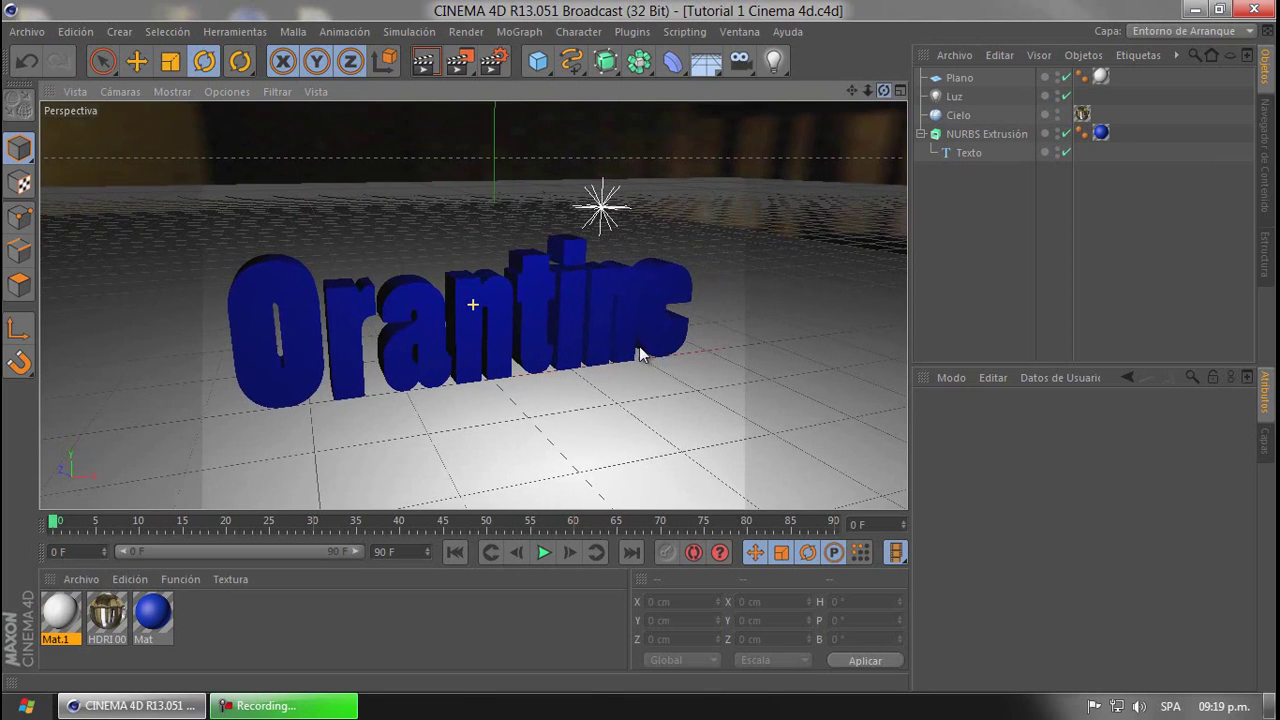
Render a preview of the blue text standing on the white plane
left_click_drag(640, 352, 646, 349, "alt")
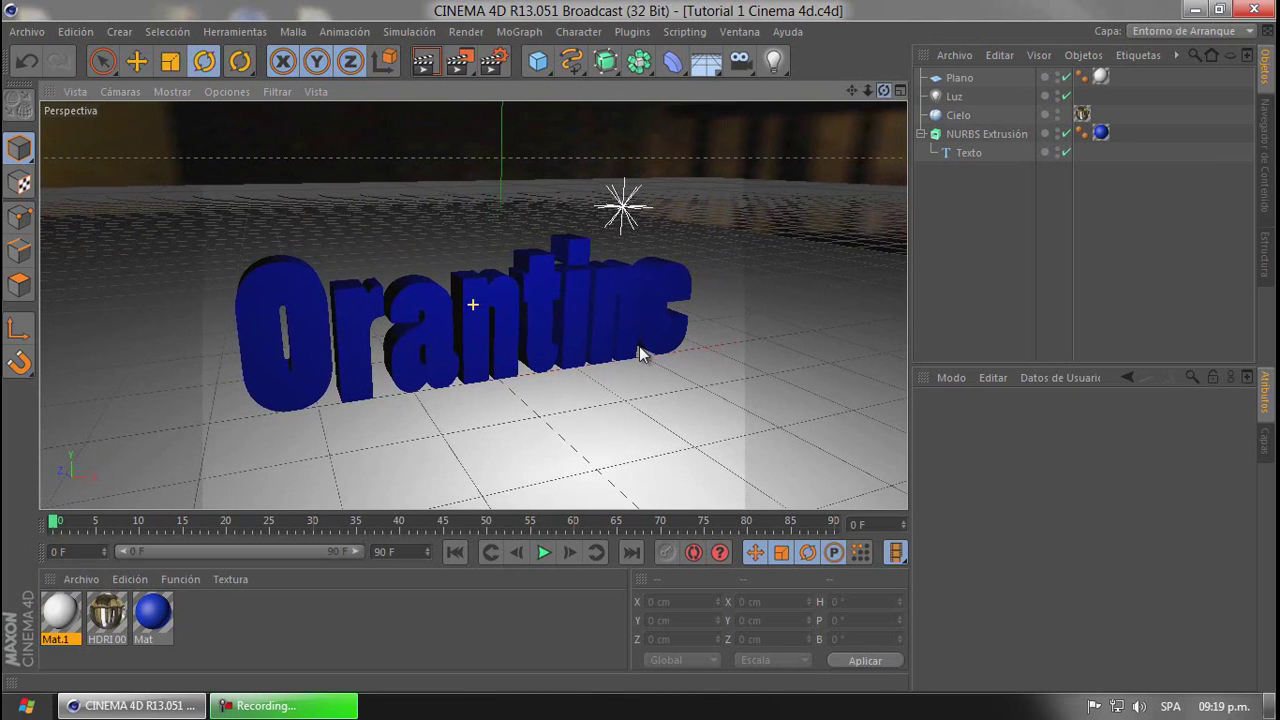
key("ctrl+r")
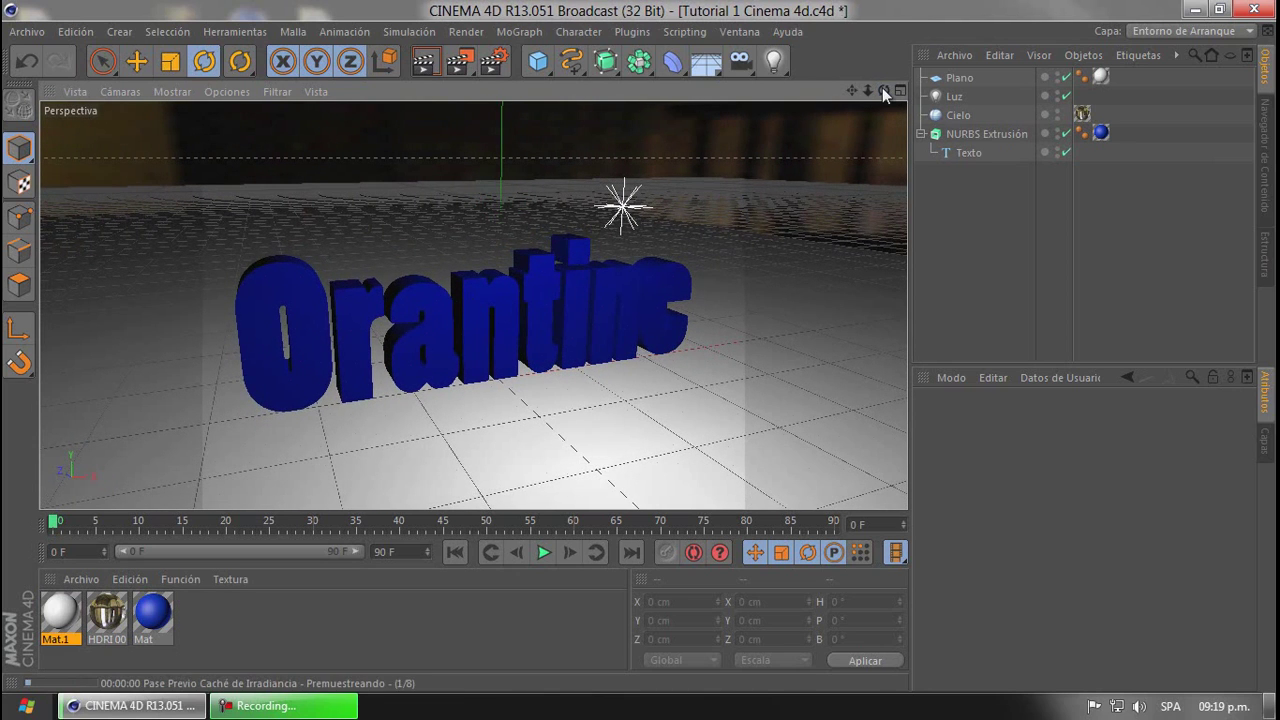